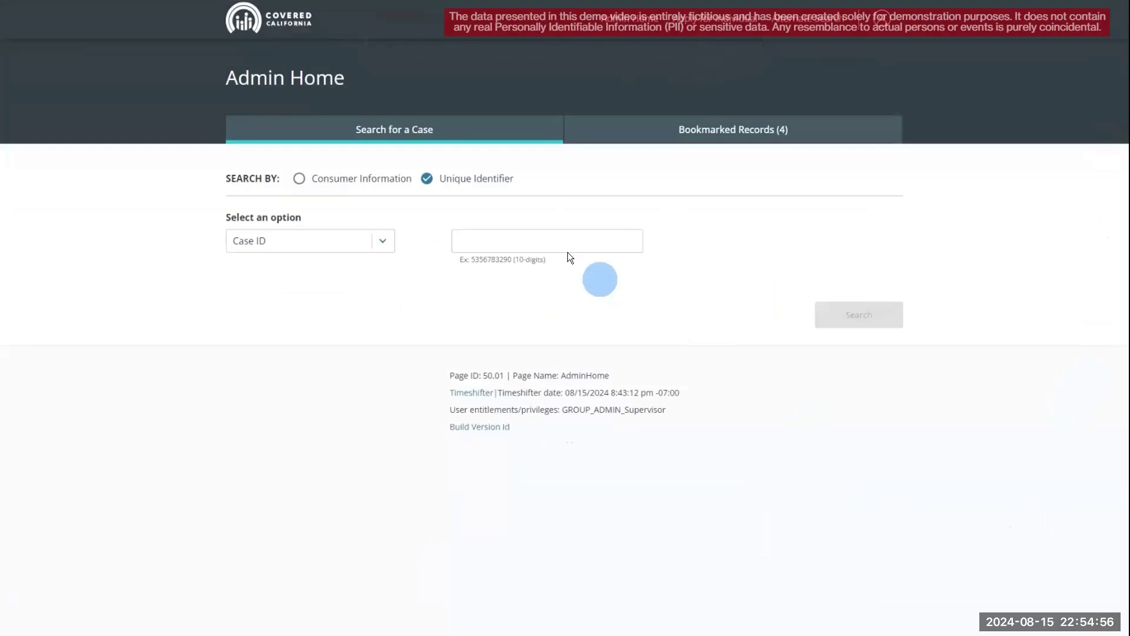
- Search the case by its Case ID, then open Eligibility Results from its Account Home
click(558, 240)
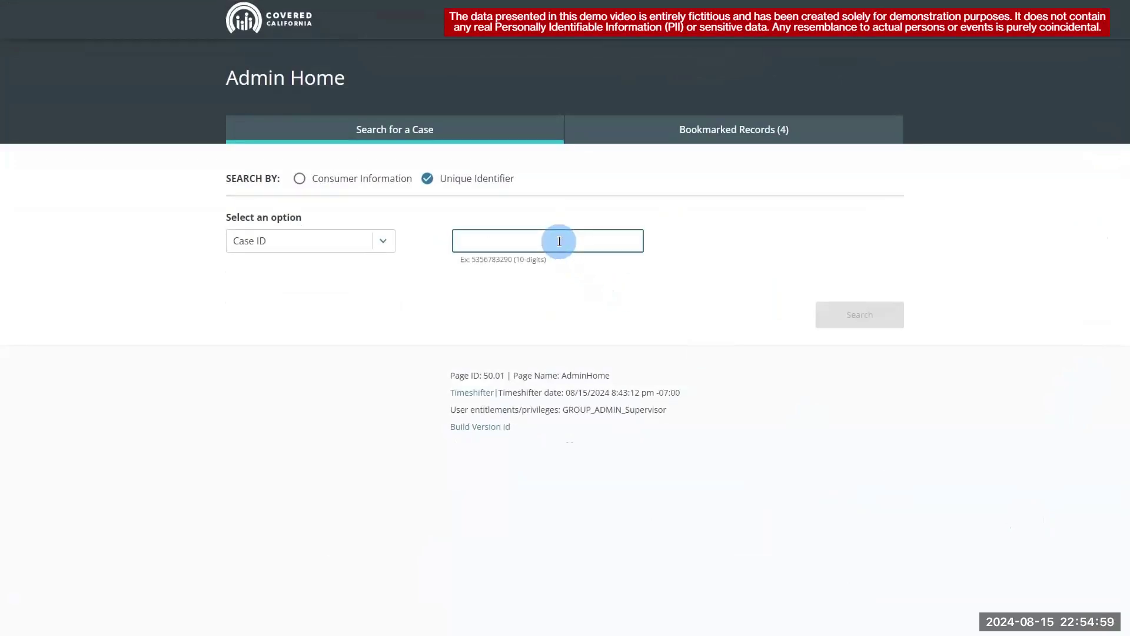
click(844, 318)
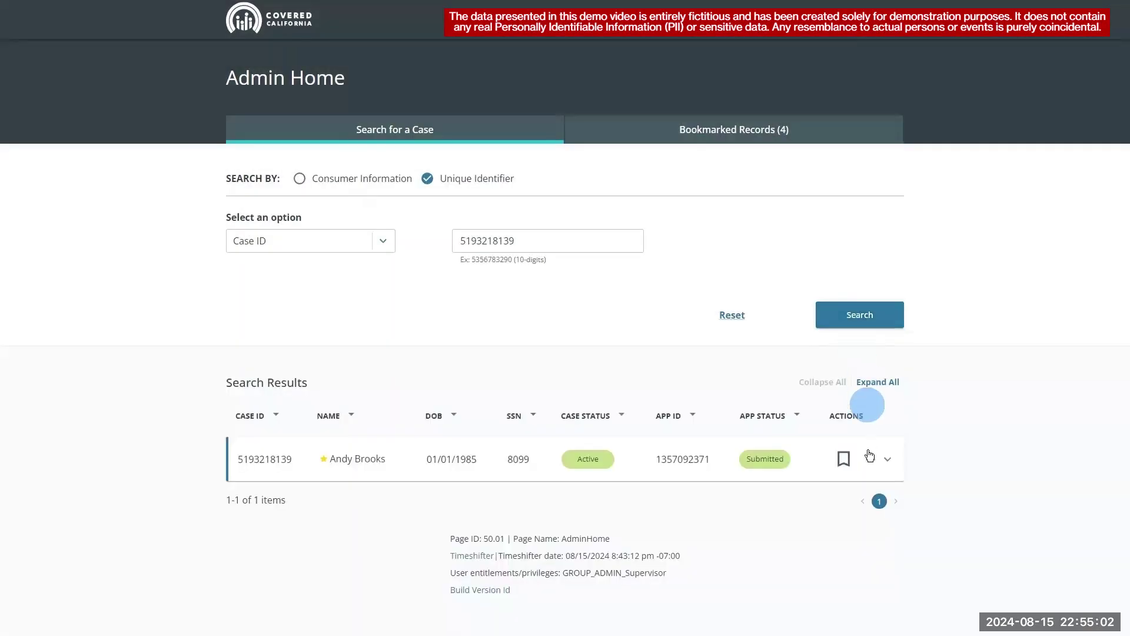
click(871, 458)
click(853, 281)
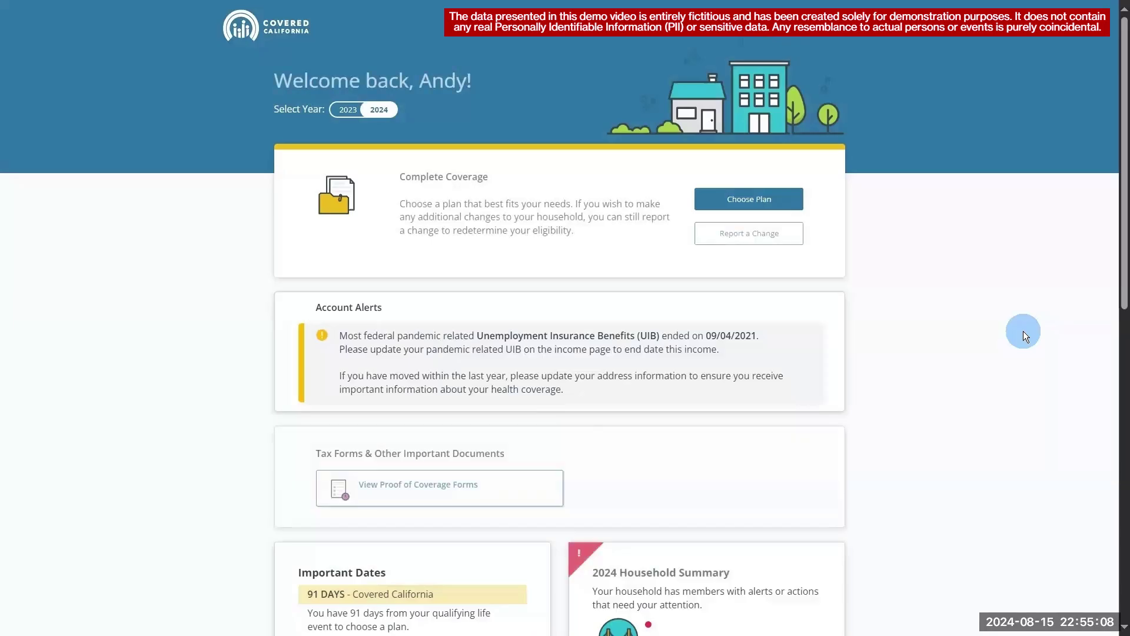
drag(1123, 210, 1120, 541)
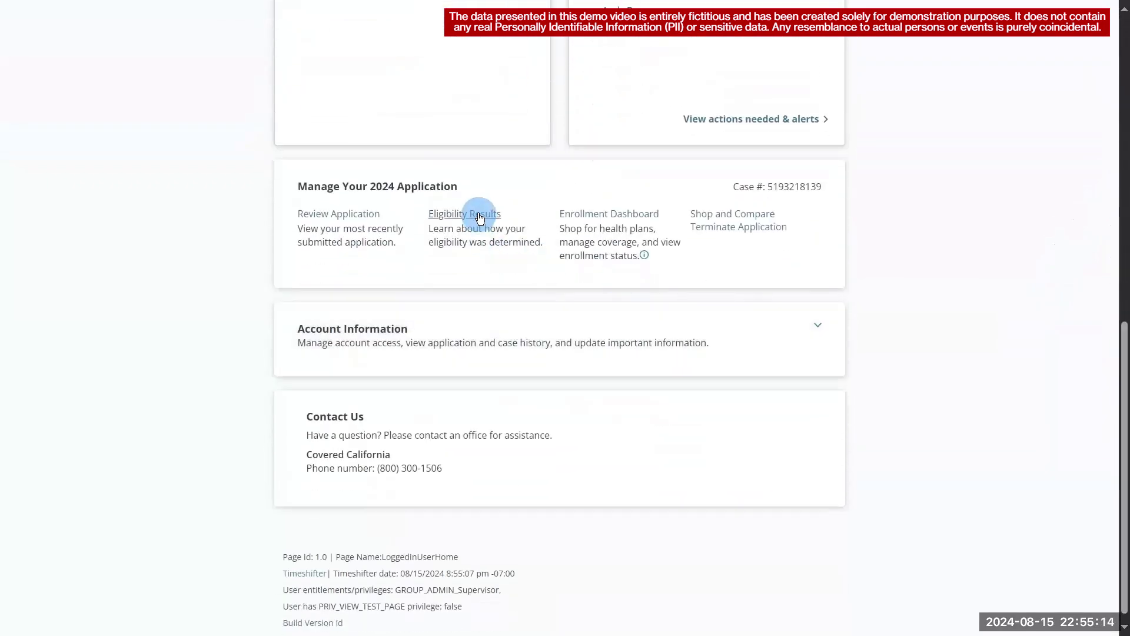
click(478, 214)
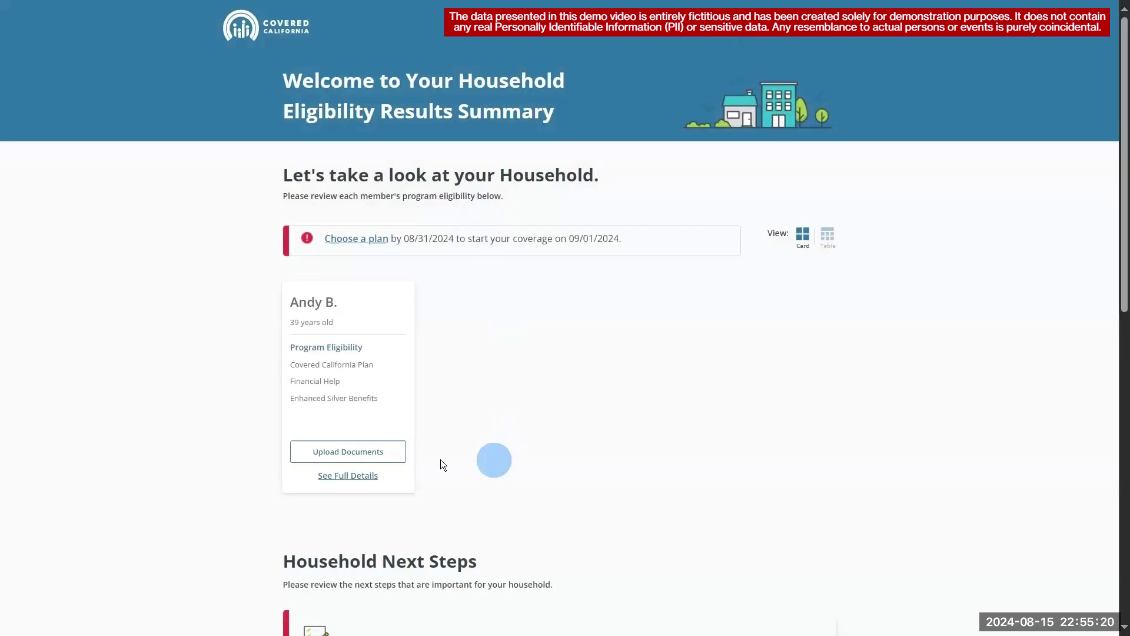
click(362, 477)
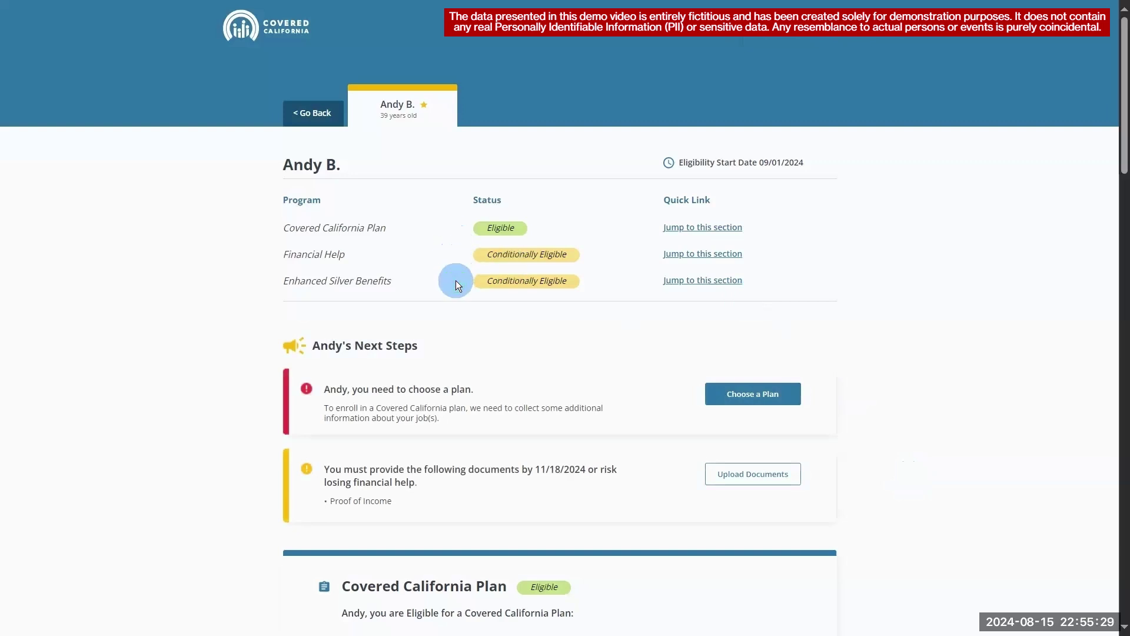
click(314, 114)
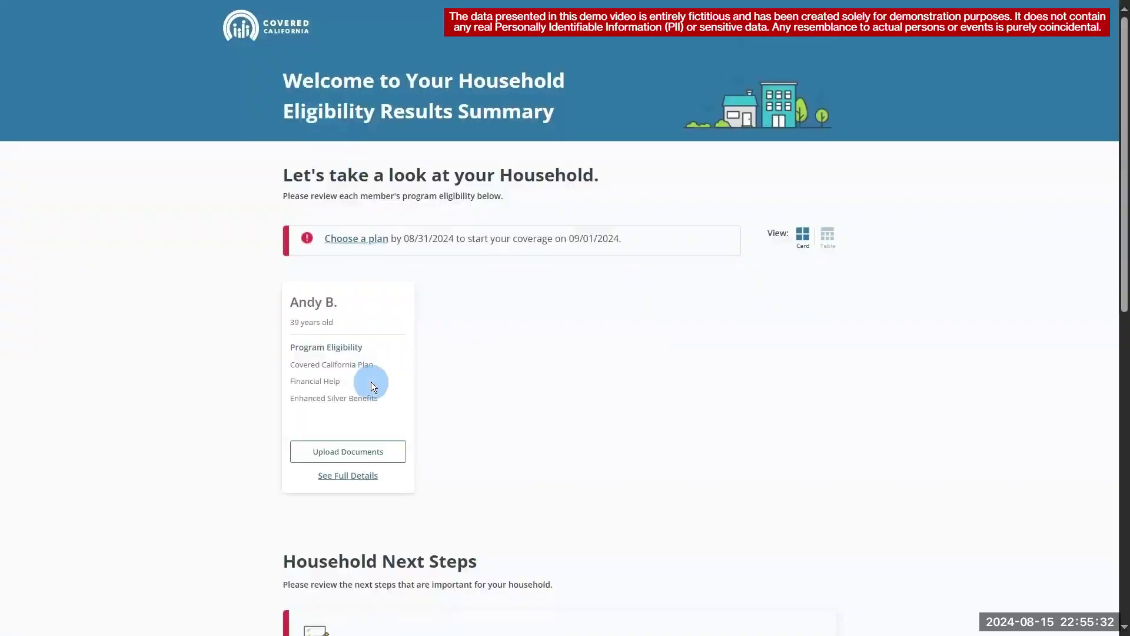
- Start a proof-of-income upload with Form 1040 tax return as the document type
click(373, 453)
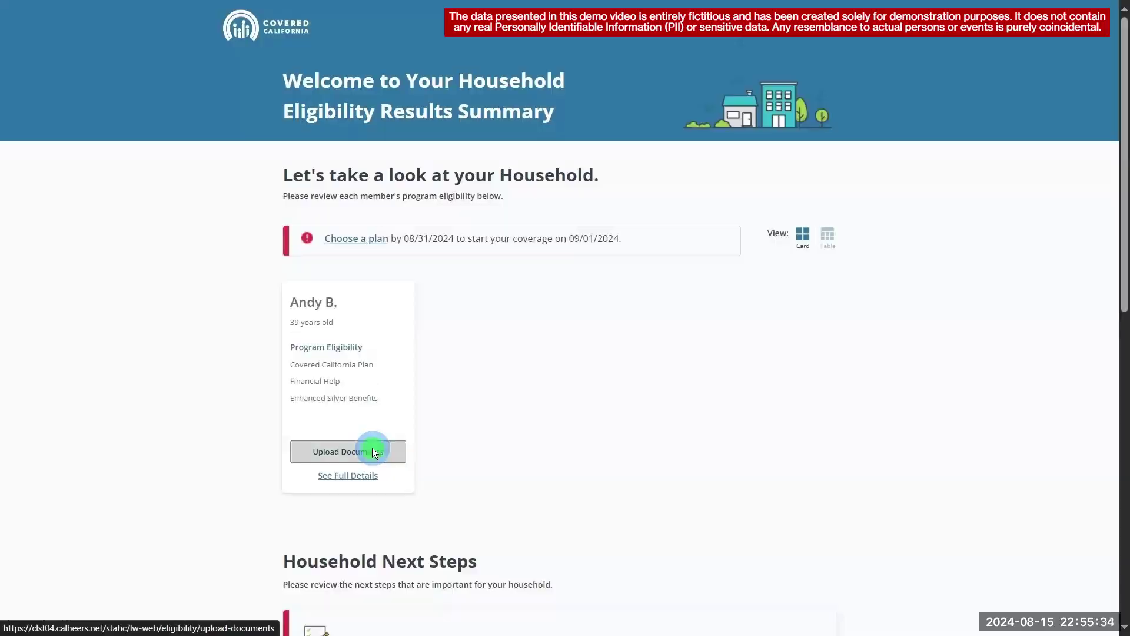
drag(1120, 306, 1121, 440)
click(756, 538)
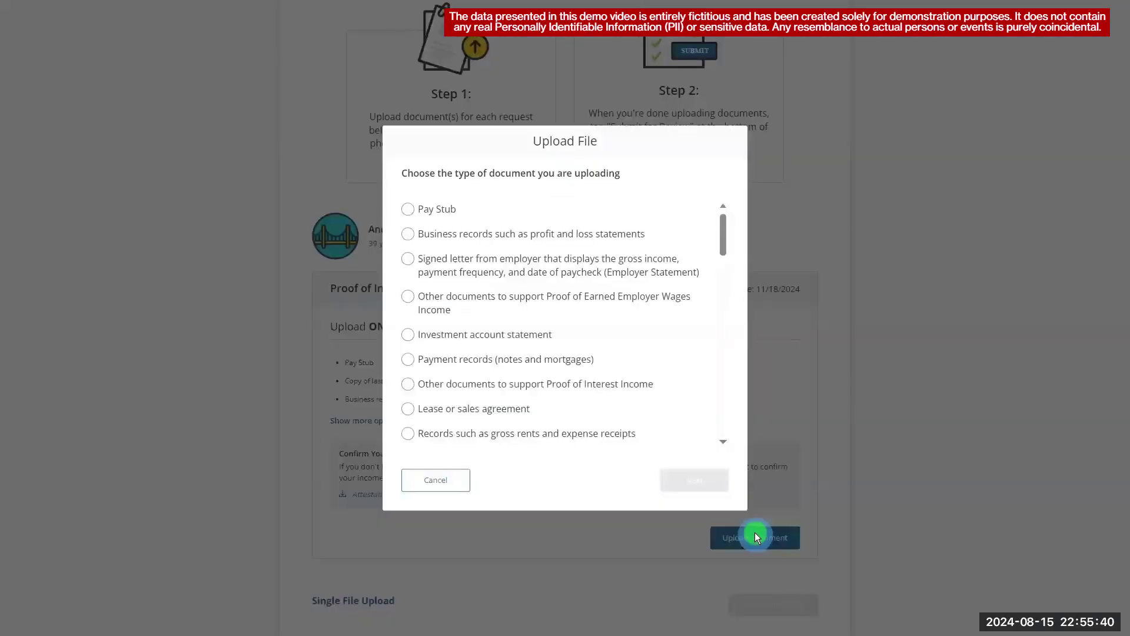
drag(723, 235, 738, 300)
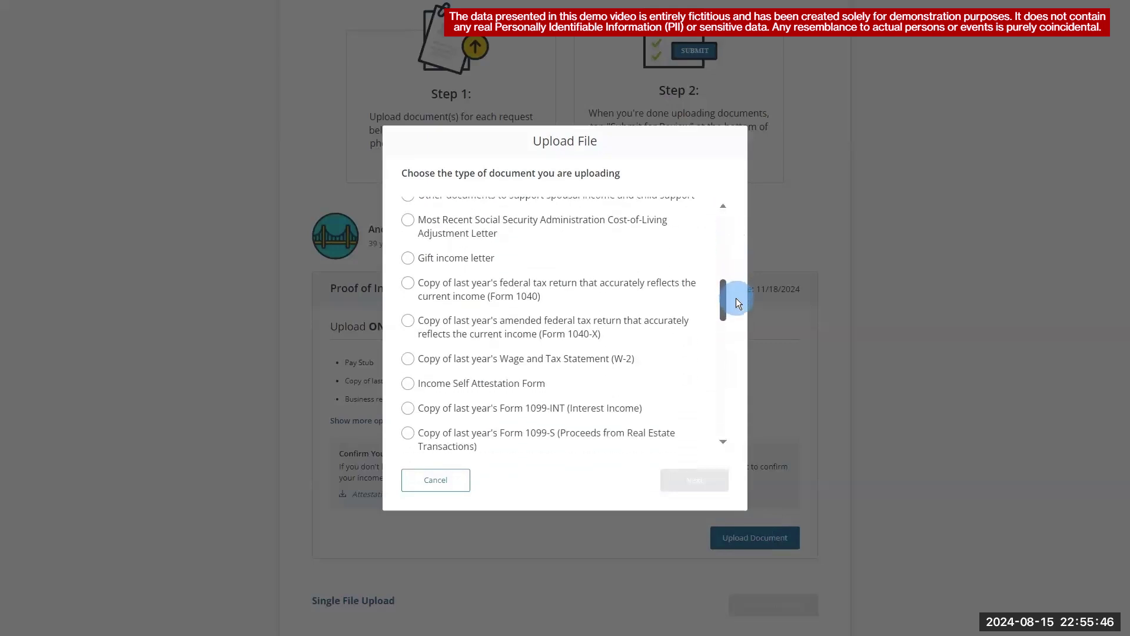
click(408, 284)
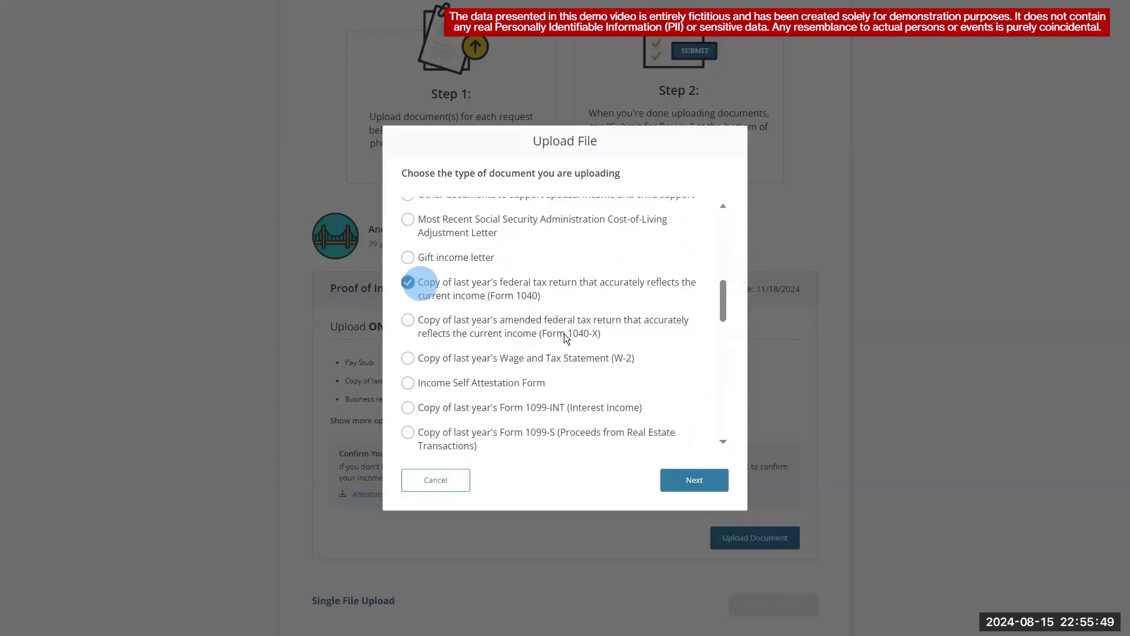
click(665, 478)
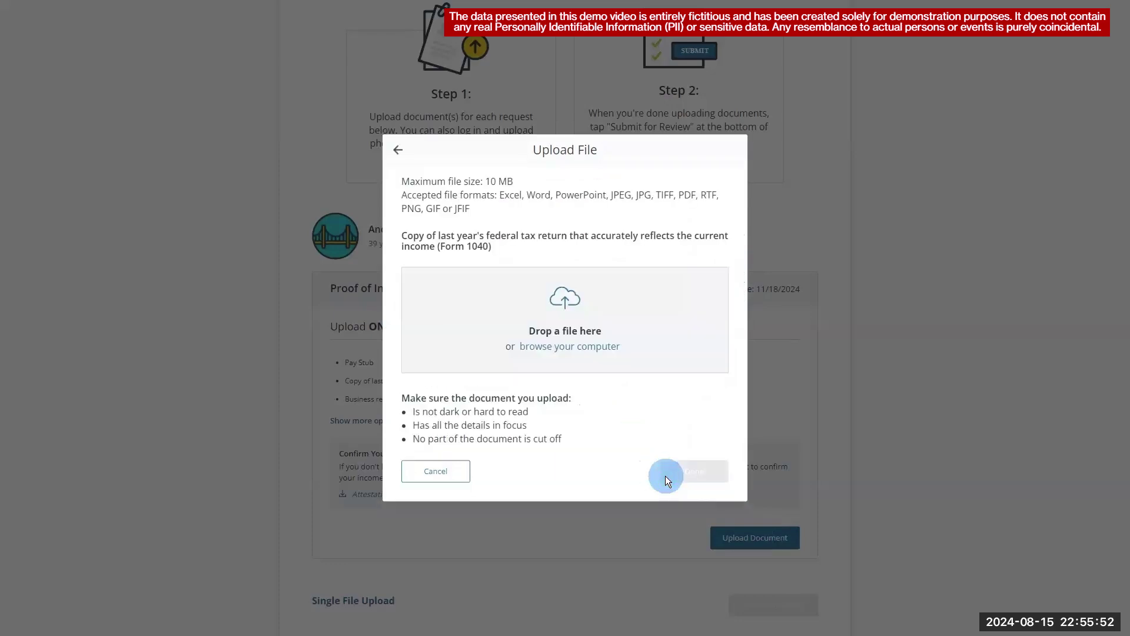
- Select scenario 1 1040.pdf from the IDP Demo folder for upload
click(596, 347)
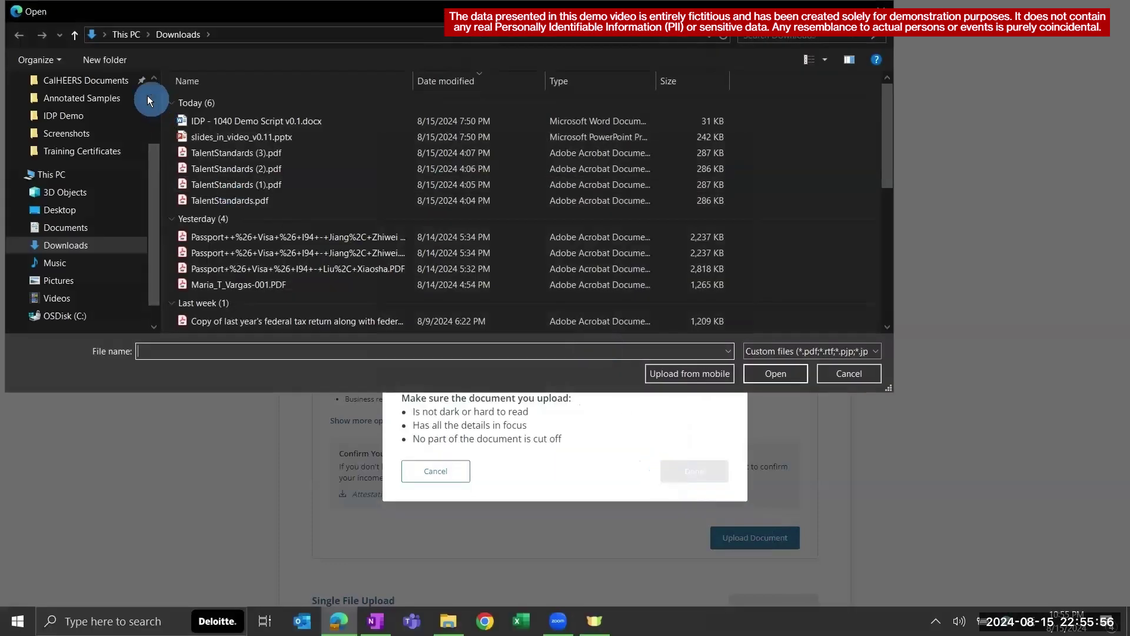
click(94, 115)
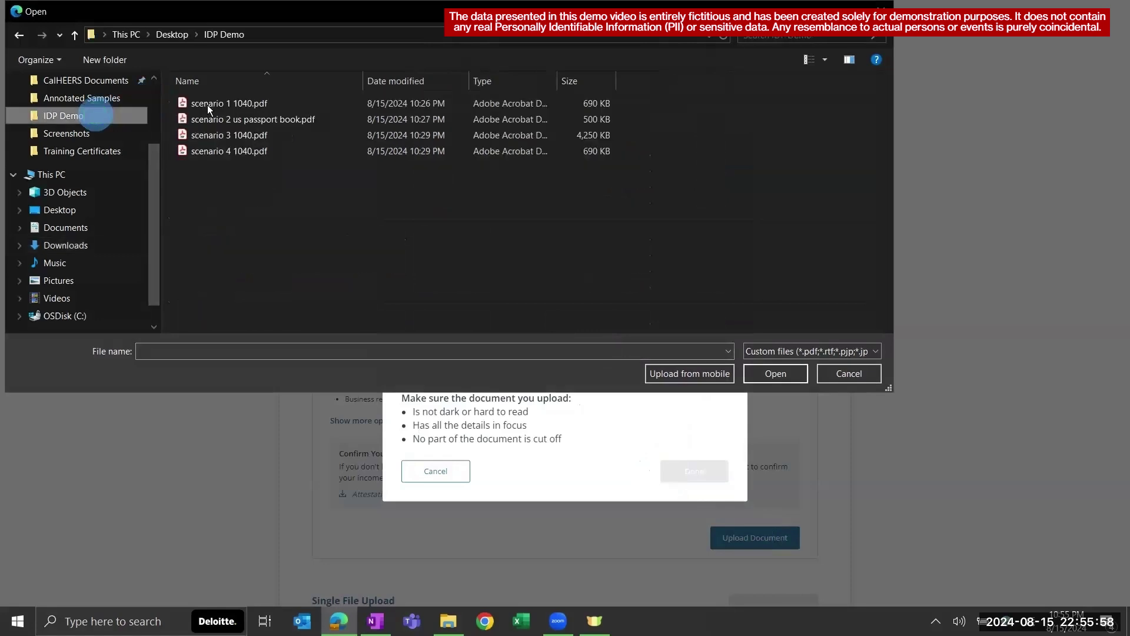
click(209, 103)
click(773, 373)
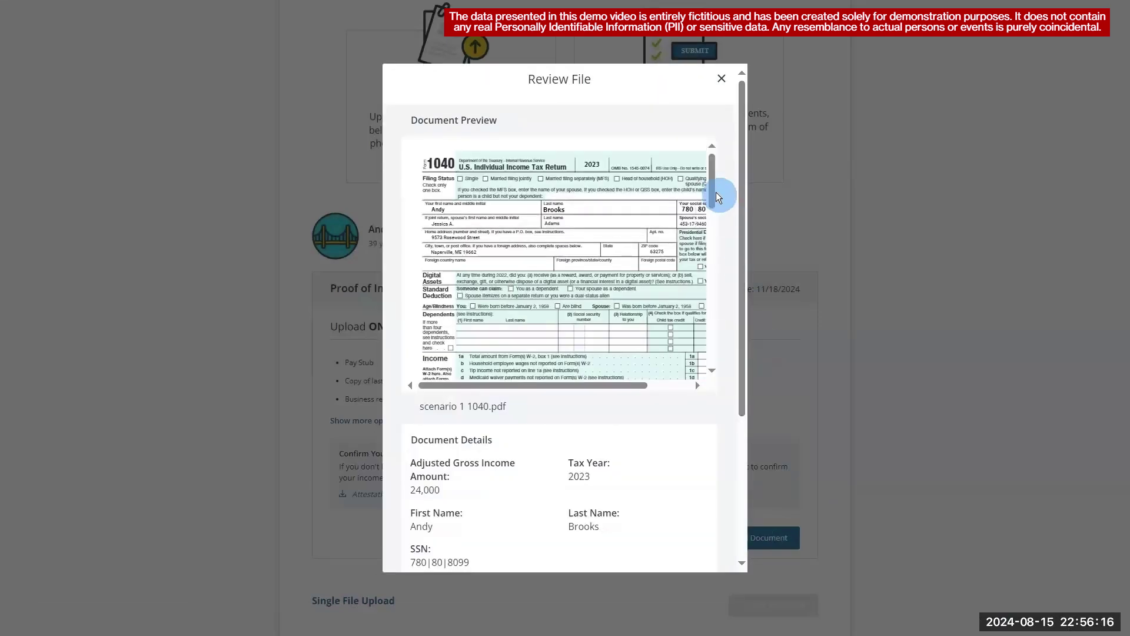
- Review the extracted 1040 details (income 24,000, tax year 2023), keep Yes, and continue
click(427, 211)
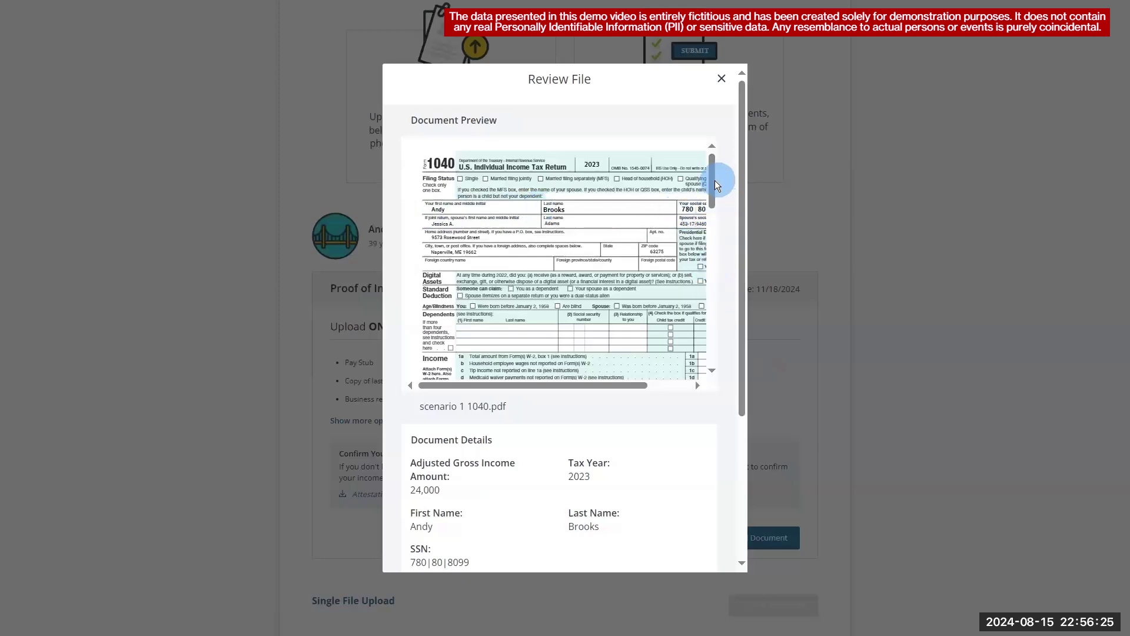
drag(715, 180, 717, 225)
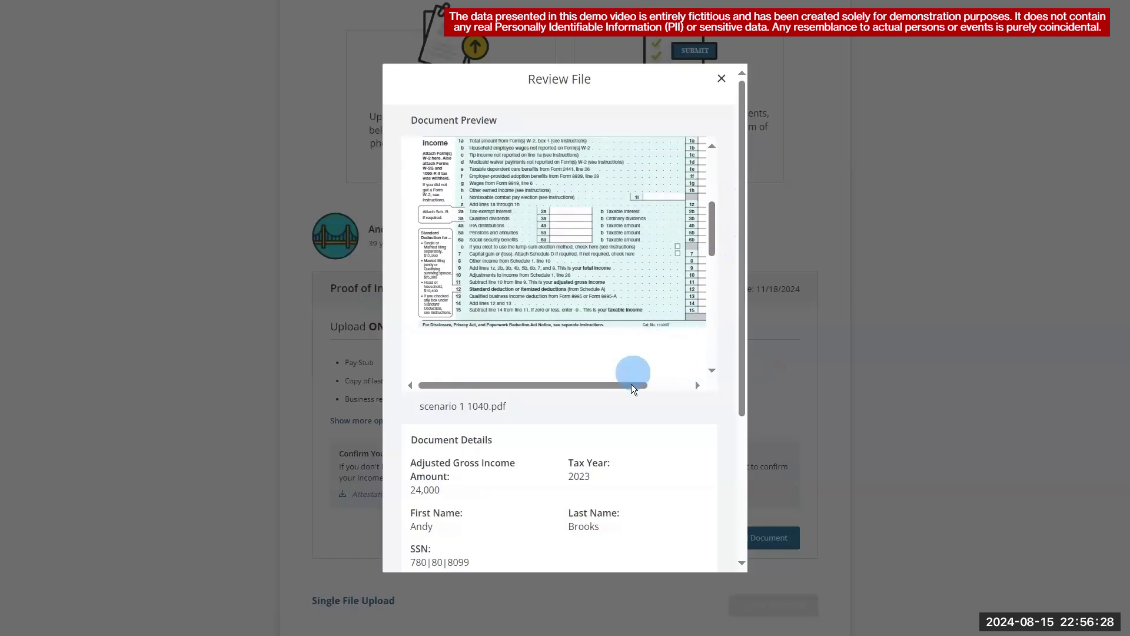
drag(631, 385, 679, 342)
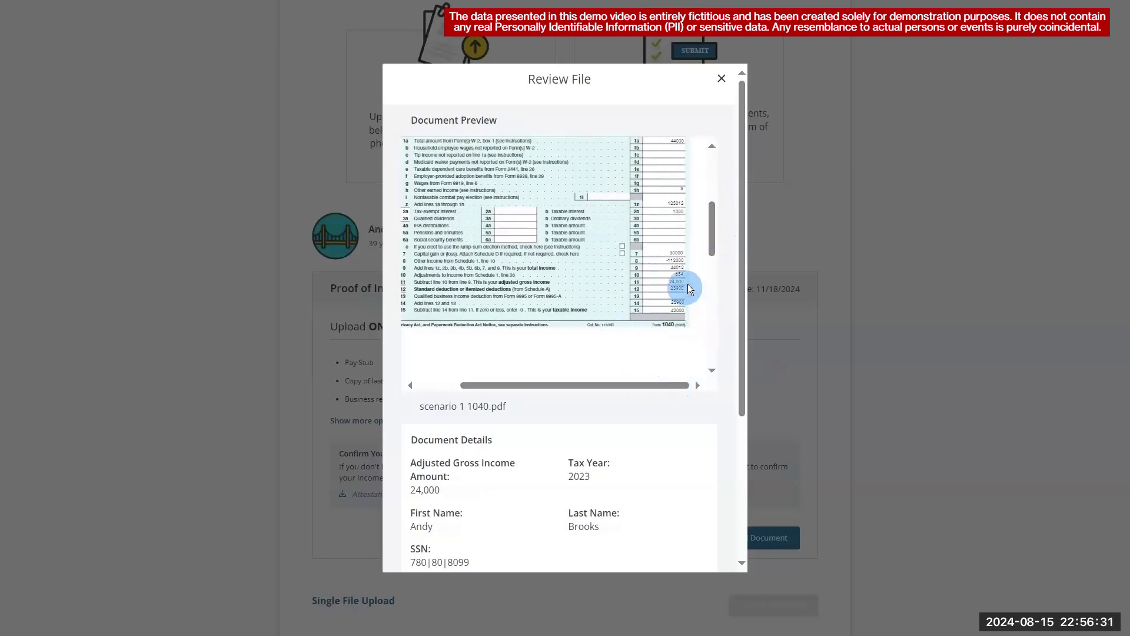
drag(741, 254, 755, 326)
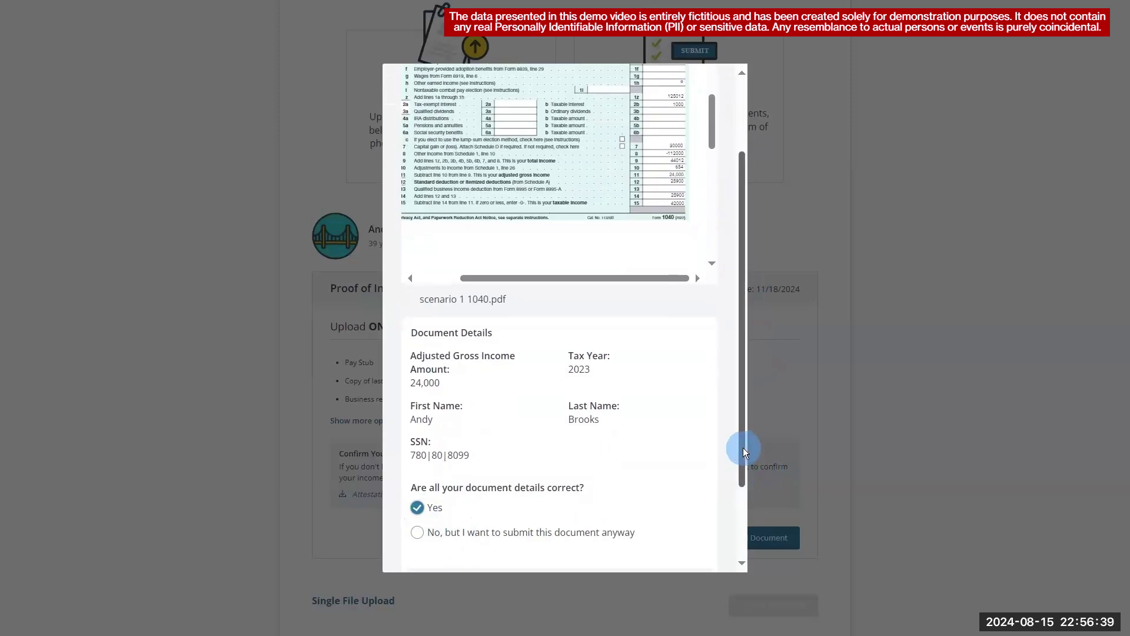
drag(743, 481, 742, 522)
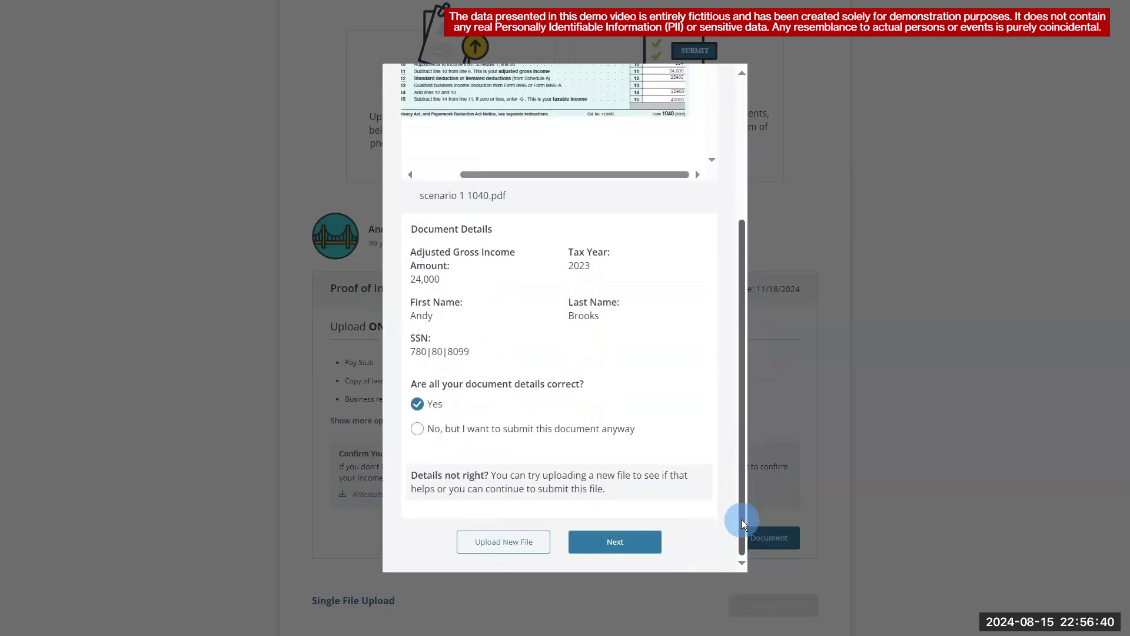
click(631, 542)
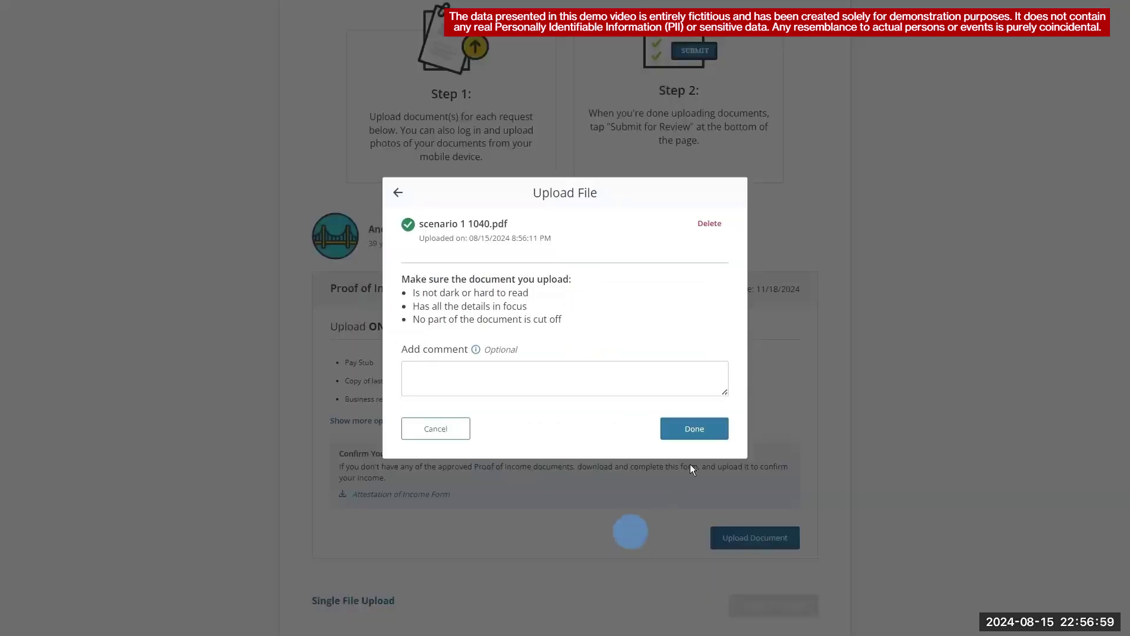
- Submit the 1040 proof of income for review and return to Admin Home
click(701, 435)
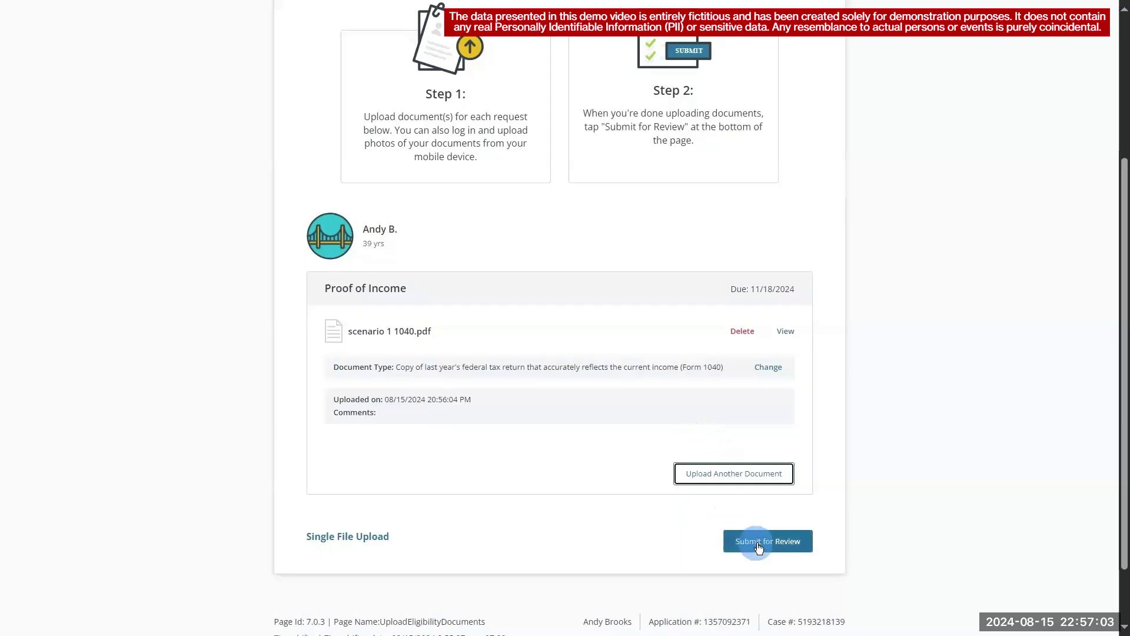
click(757, 543)
click(645, 349)
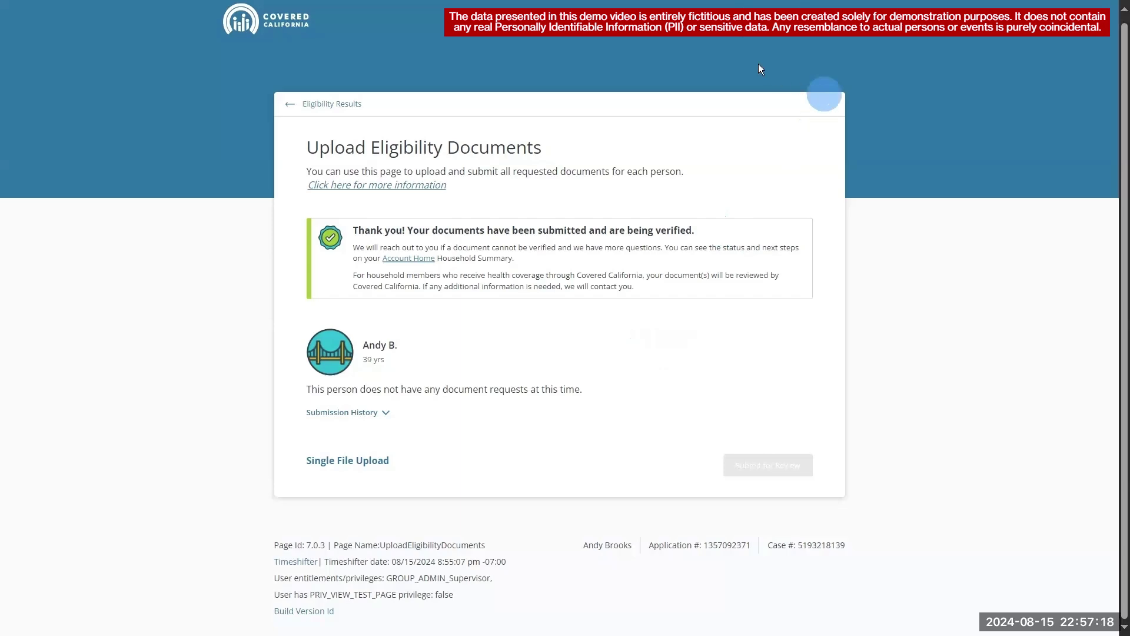
click(720, 20)
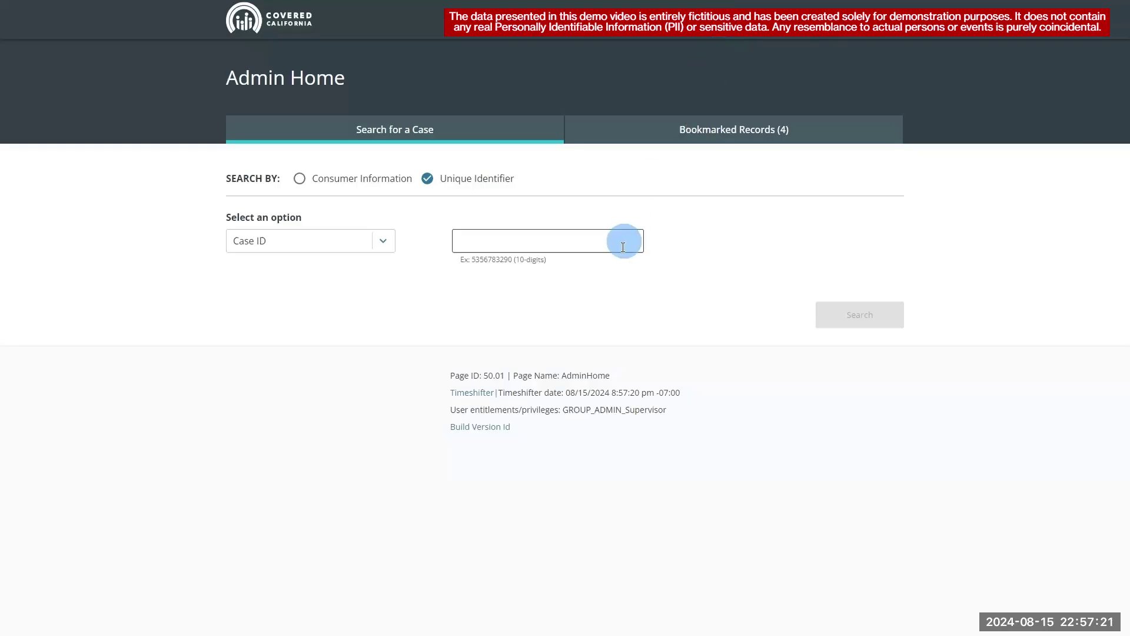
- Check the member's Personal Verification for an IDP Pass on Household Income - Subsidy
click(624, 240)
click(858, 317)
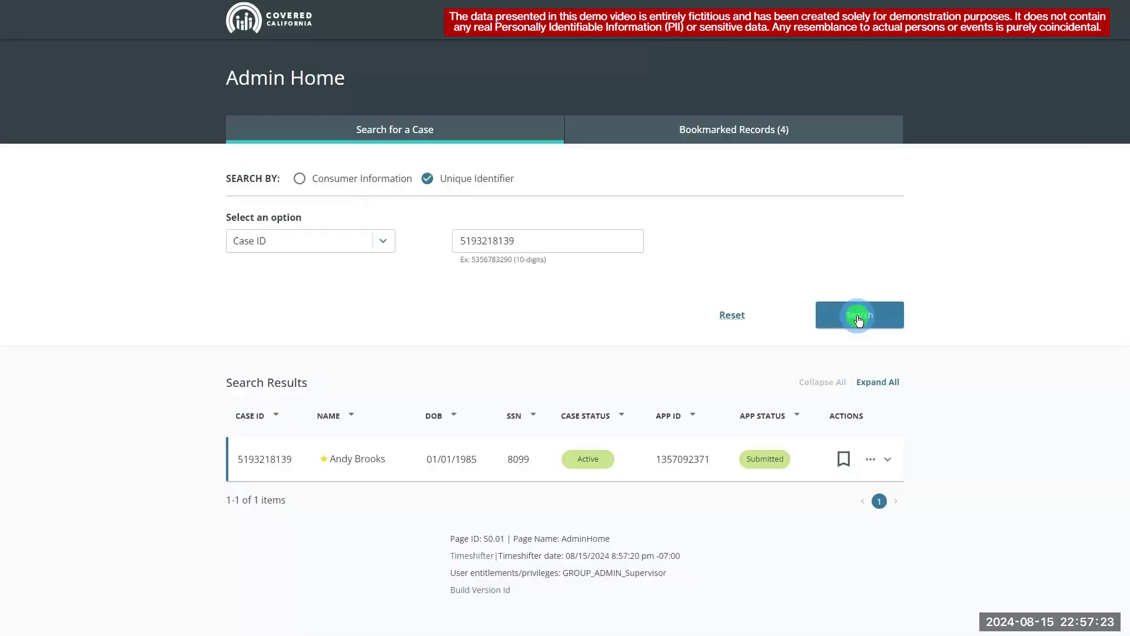
click(870, 458)
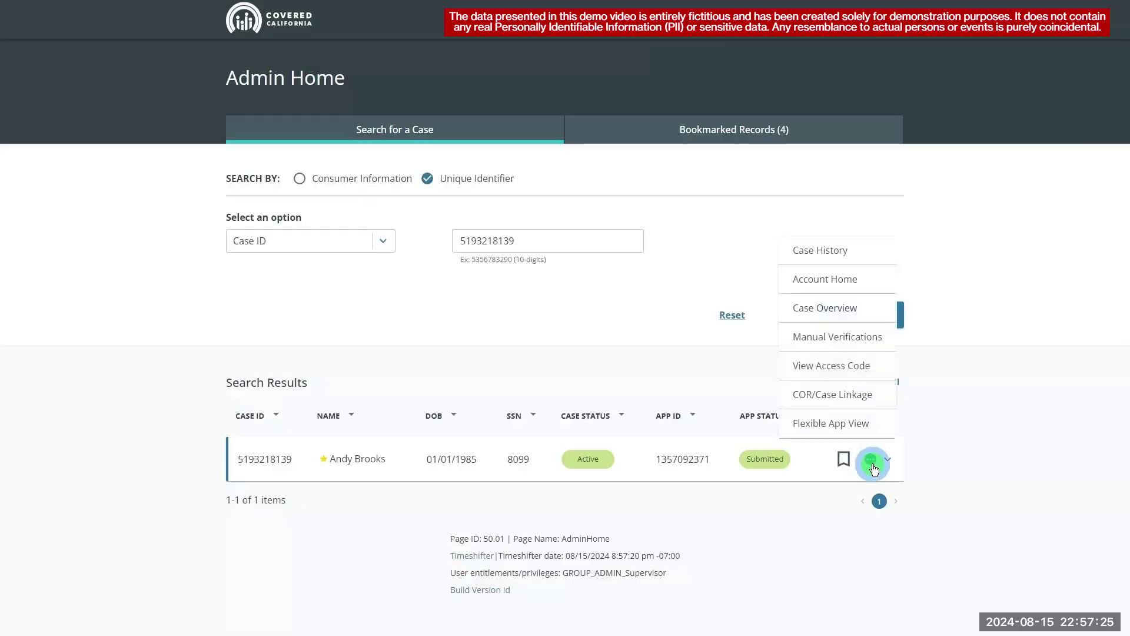
click(860, 338)
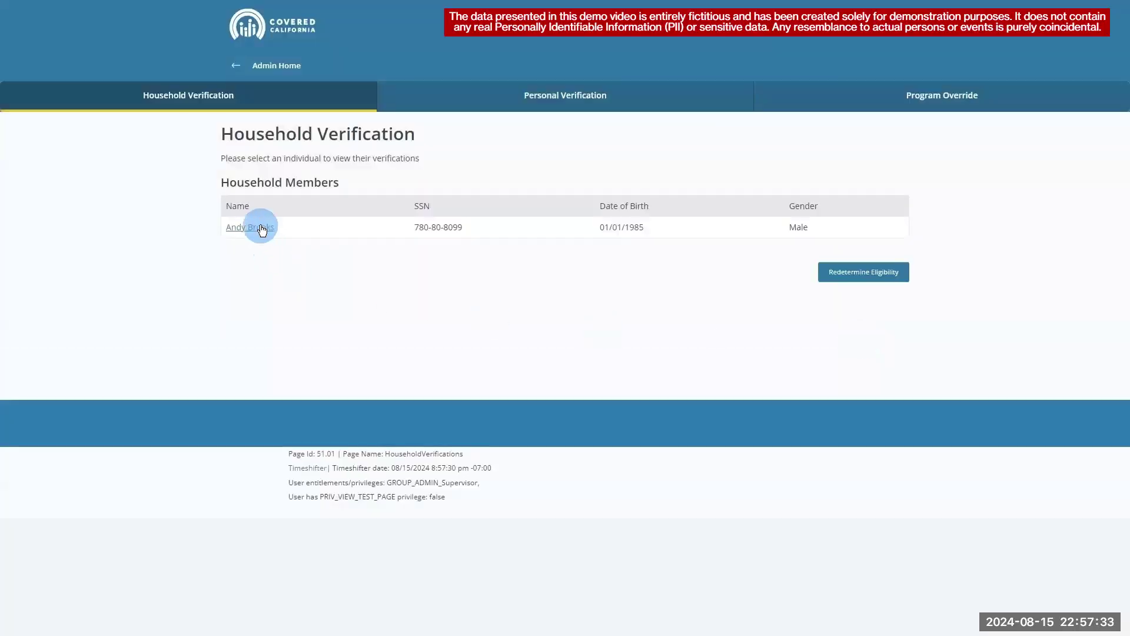
click(261, 228)
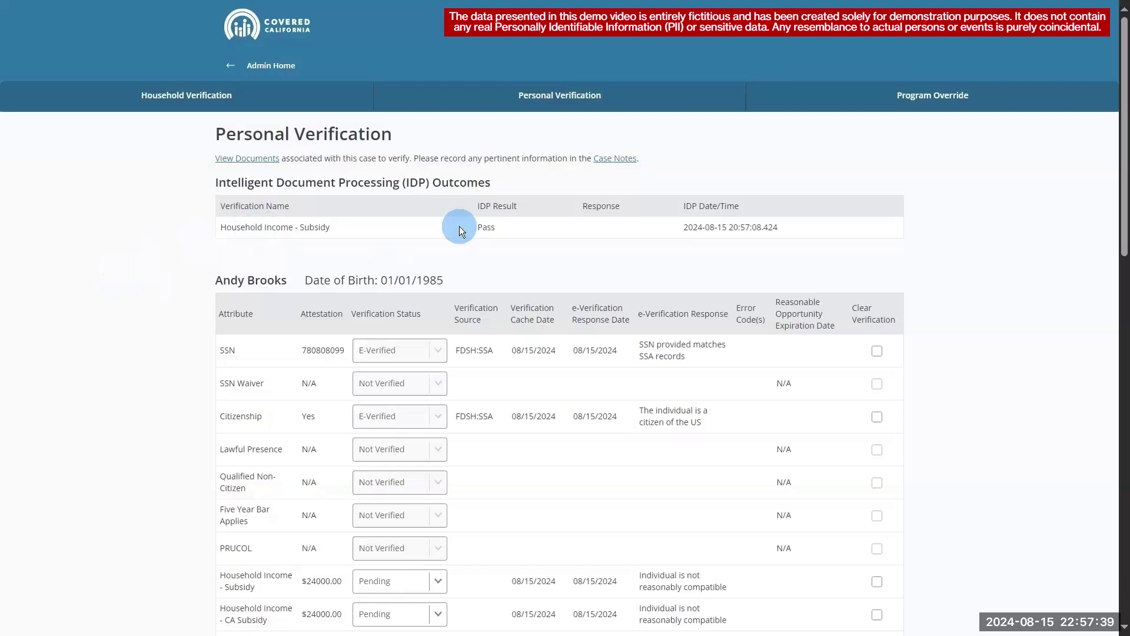
click(252, 65)
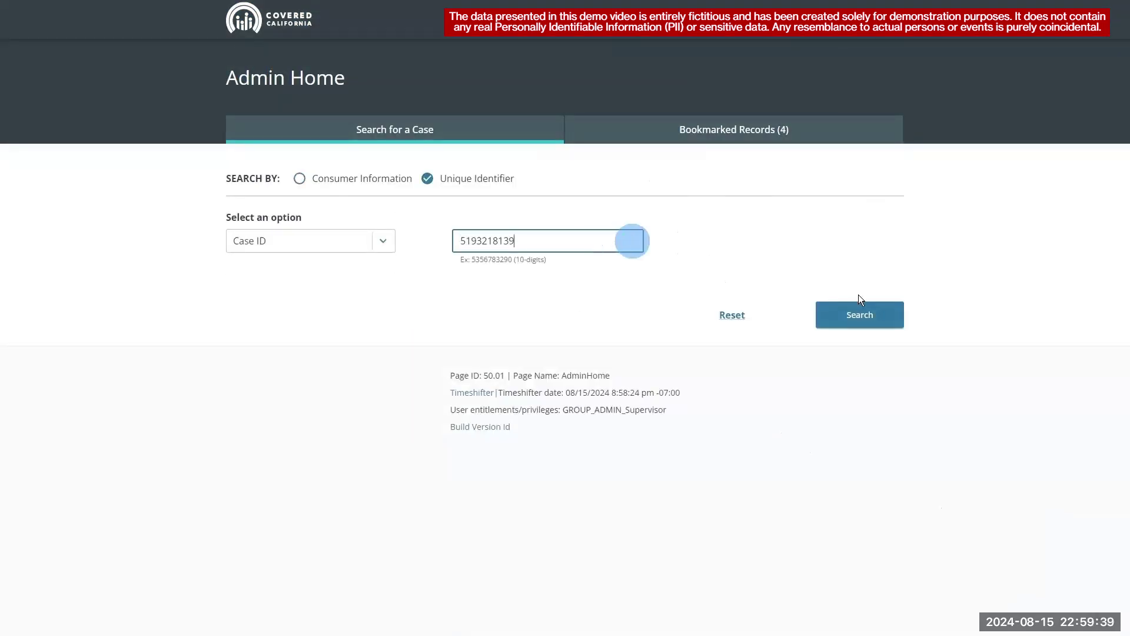
- Open the case's Eligibility Results and view the member's full eligibility details
click(861, 314)
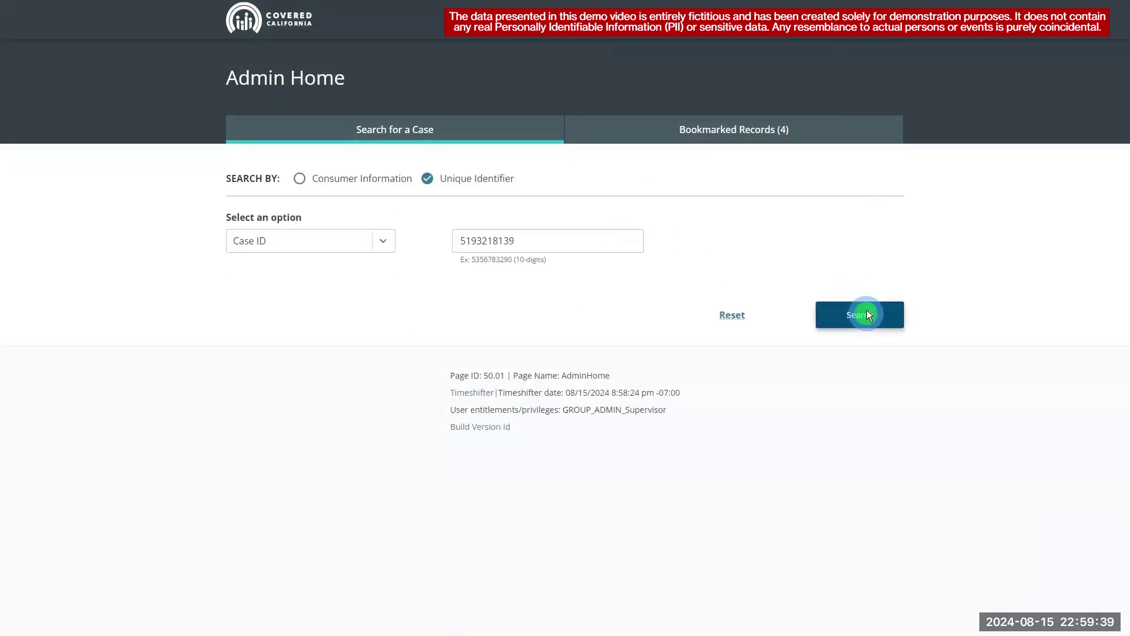
click(872, 461)
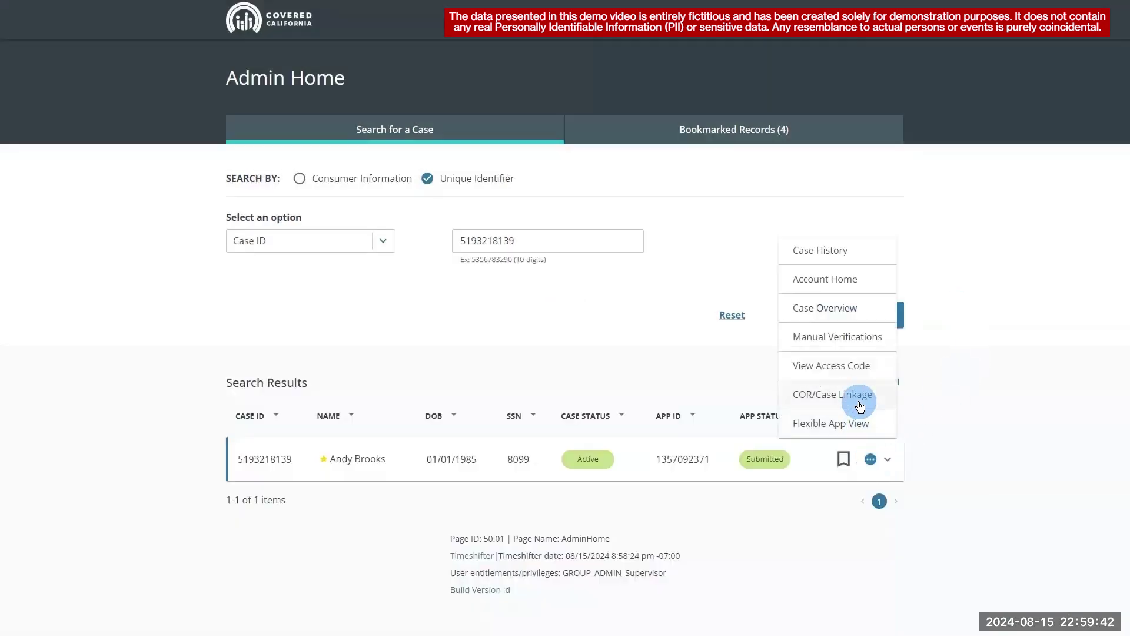
click(848, 290)
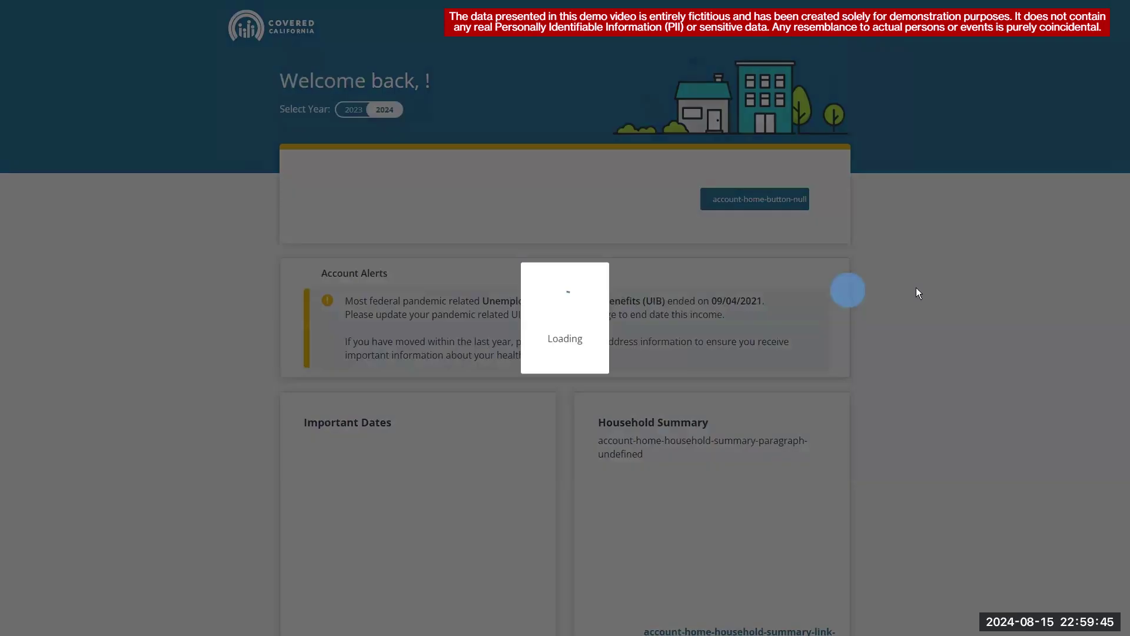
scroll(1119, 432, down, 2)
scroll(1119, 432, down, 7)
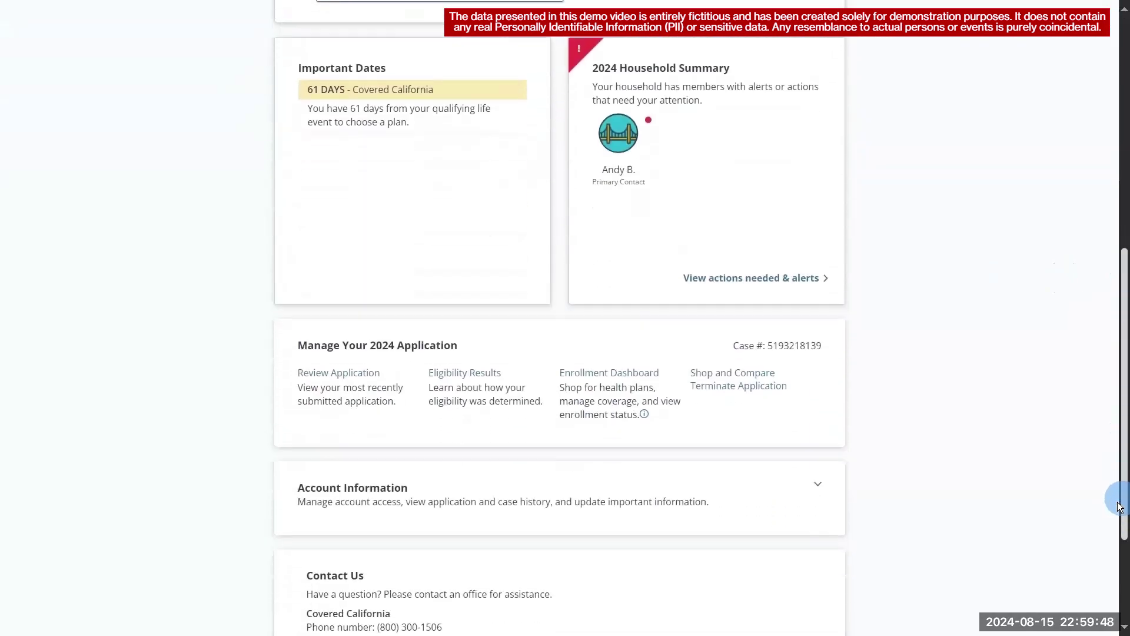
click(478, 342)
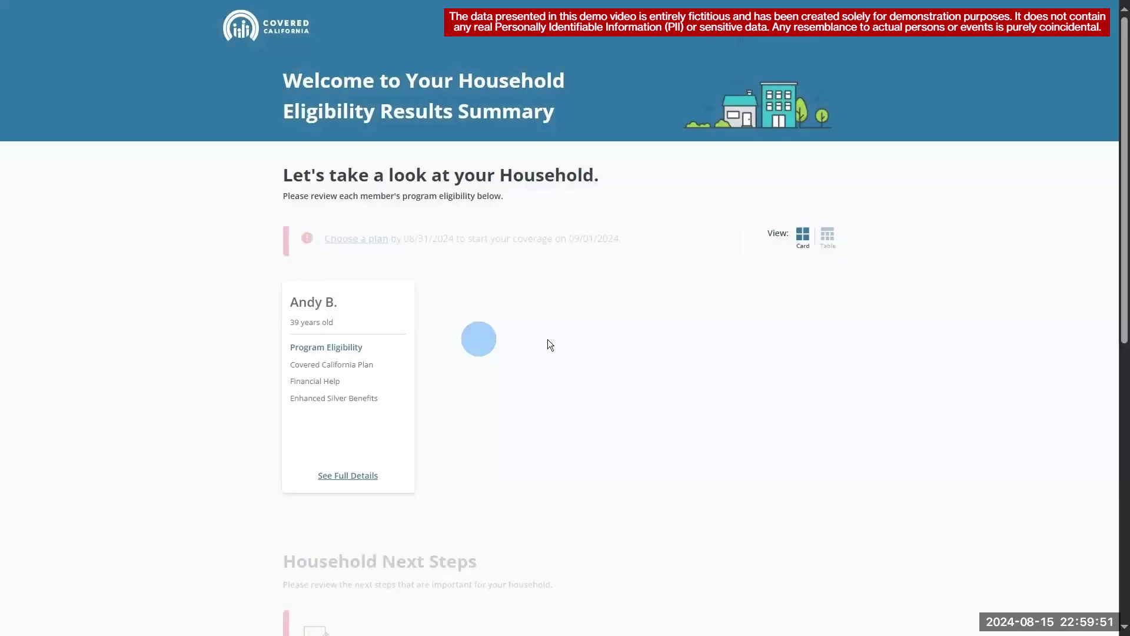
click(321, 474)
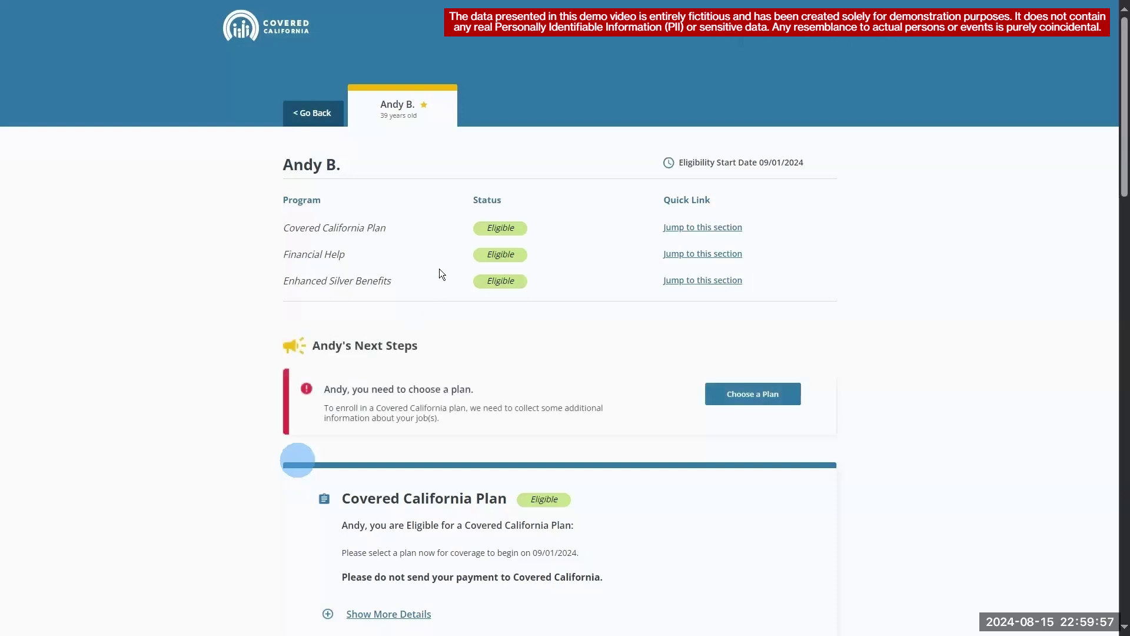
click(443, 255)
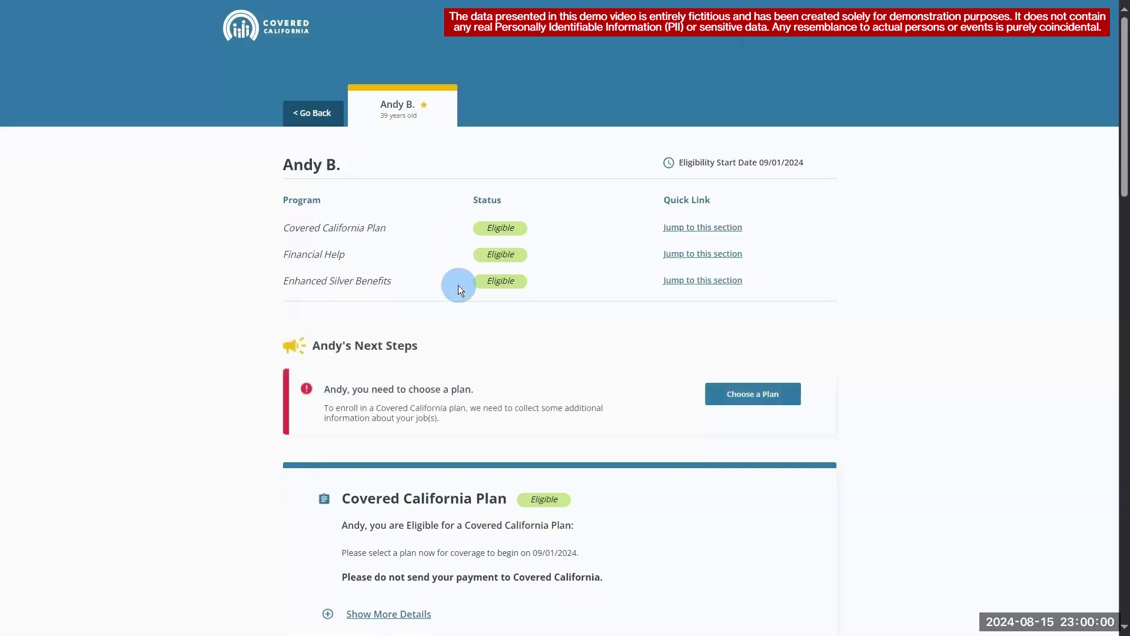
- Back on Account Home, expand account information and open the Case History
click(835, 42)
drag(1121, 267, 1120, 527)
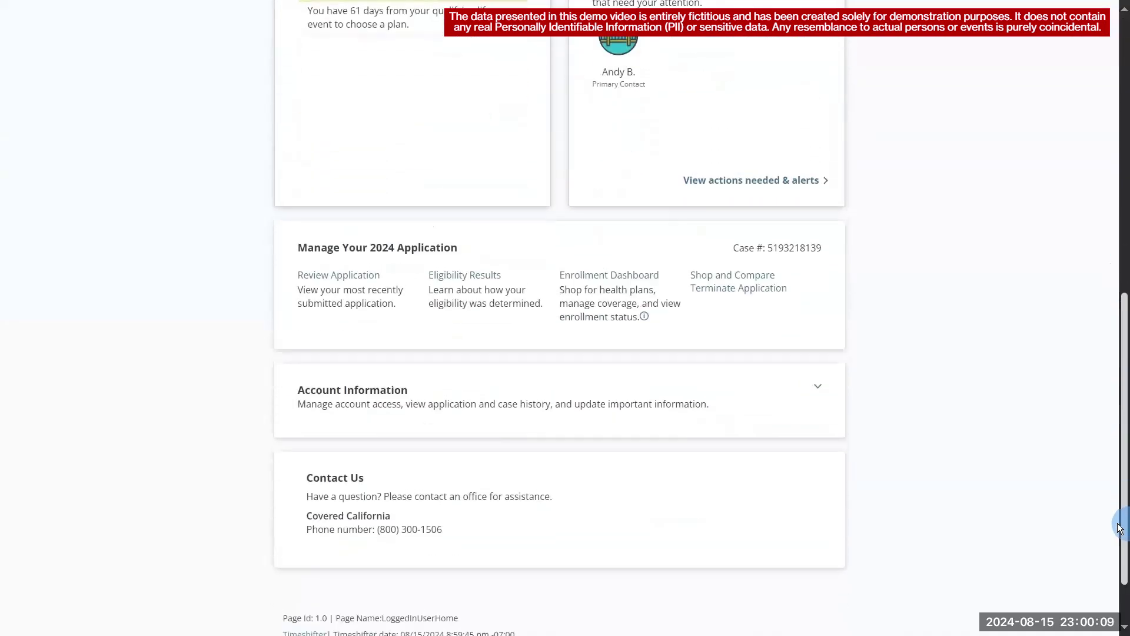
click(817, 383)
drag(1122, 390, 1121, 477)
scroll(1120, 477, down, 1)
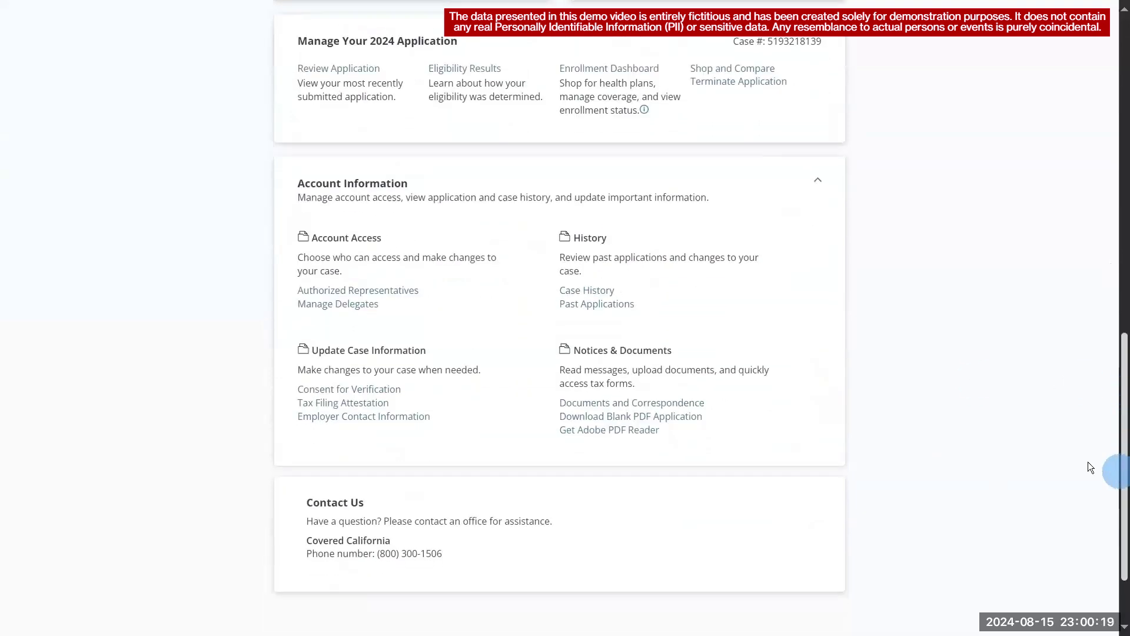
click(600, 292)
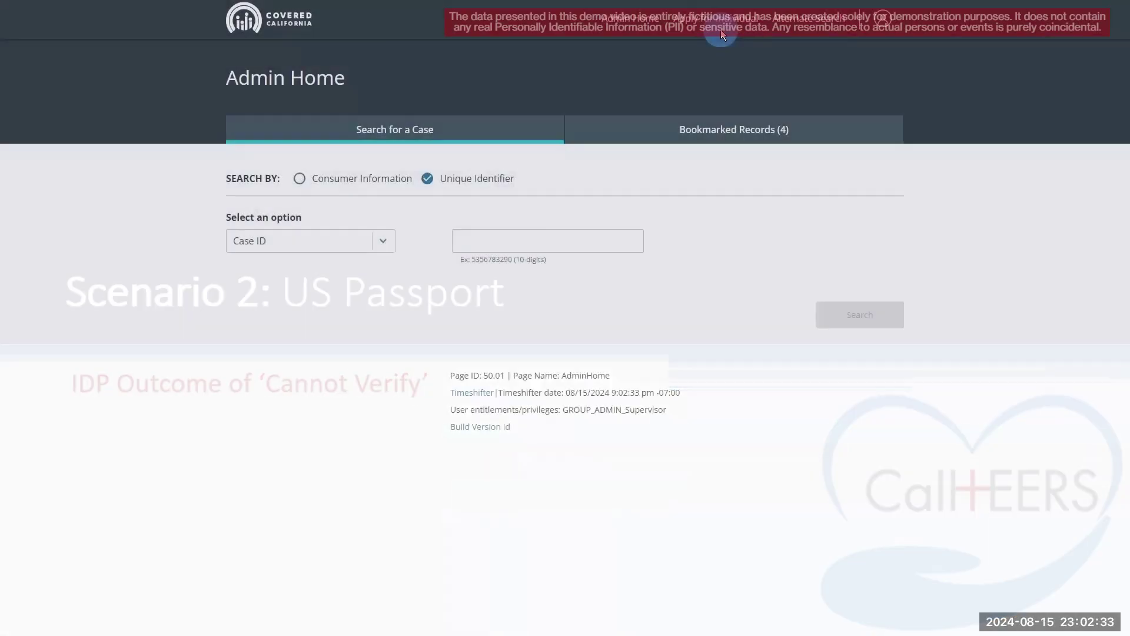
- Look up the second case and view its eligibility results and the member's full details
click(609, 248)
click(839, 309)
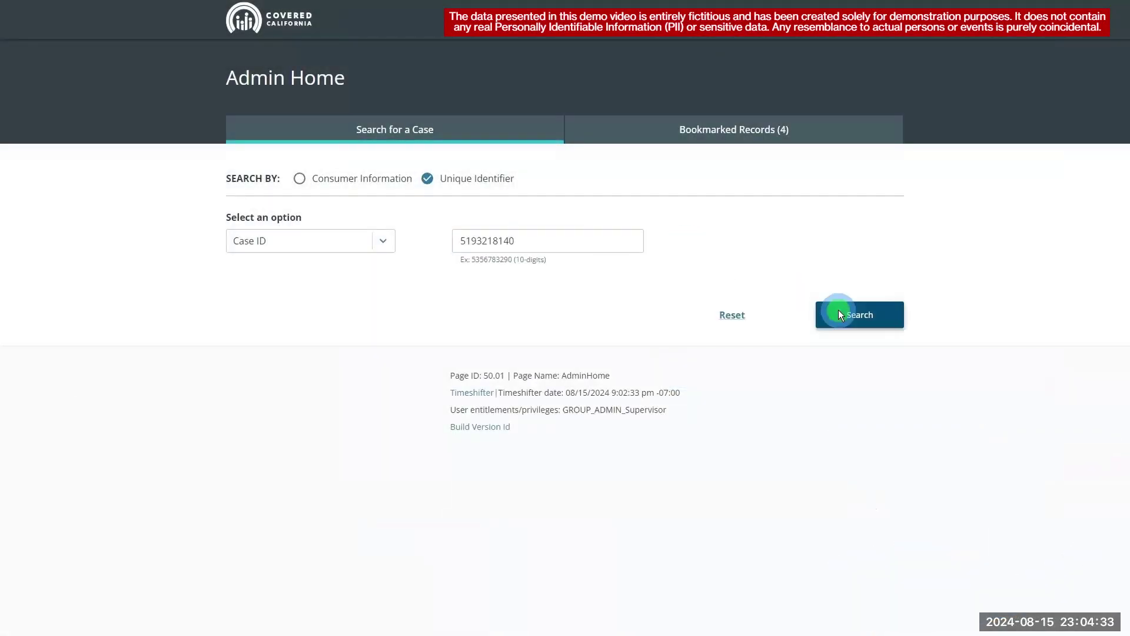
click(869, 459)
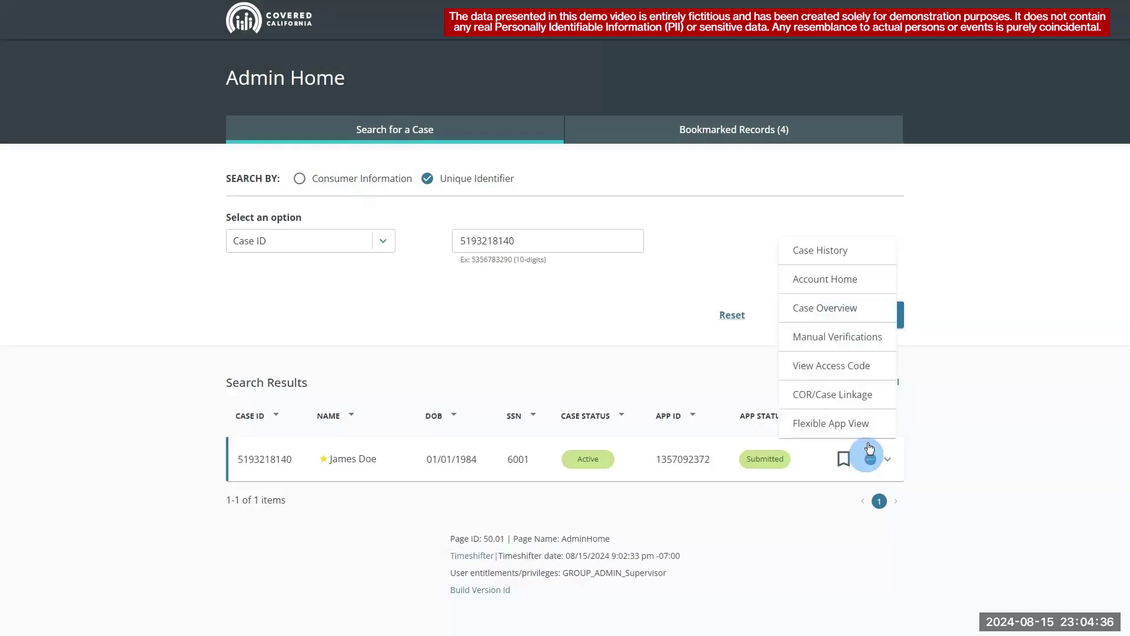
click(862, 288)
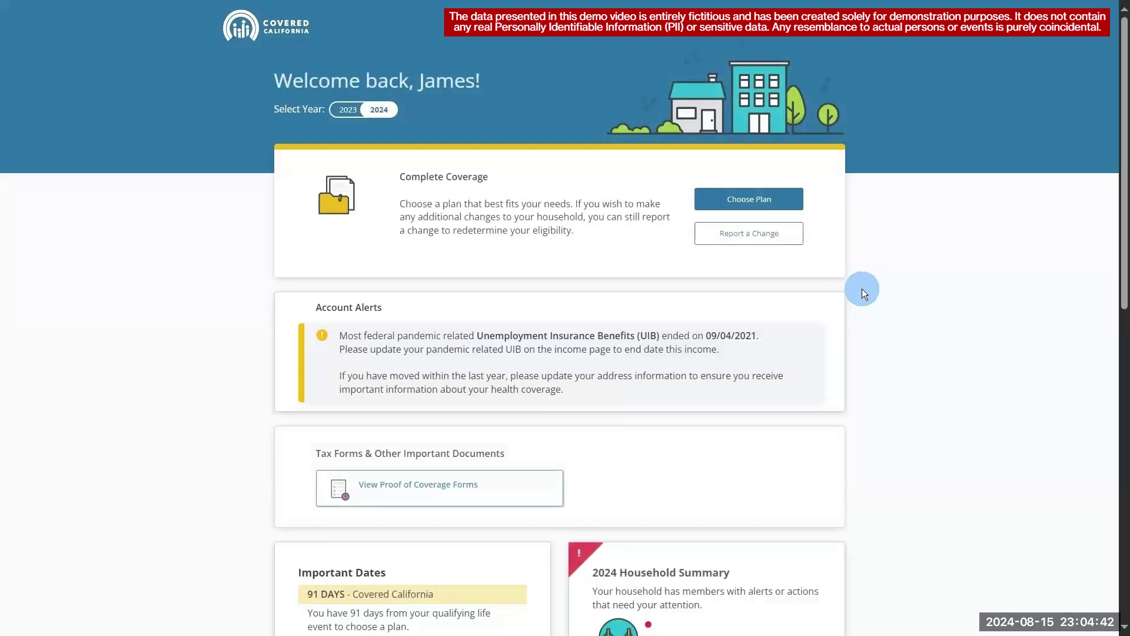
drag(1118, 176, 1043, 426)
click(497, 457)
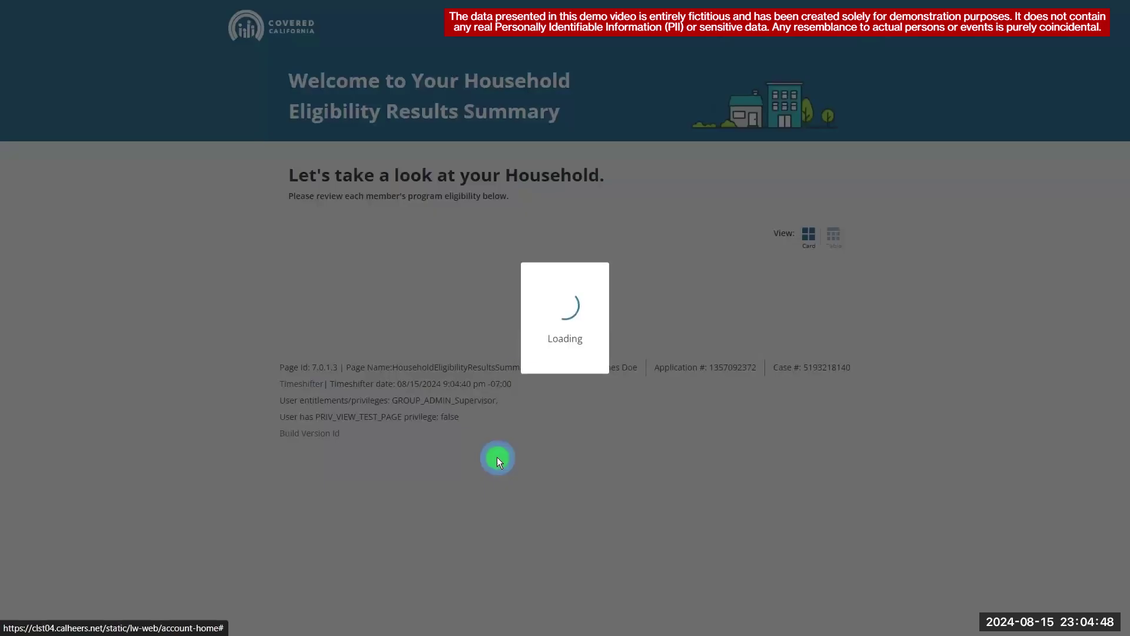
click(363, 477)
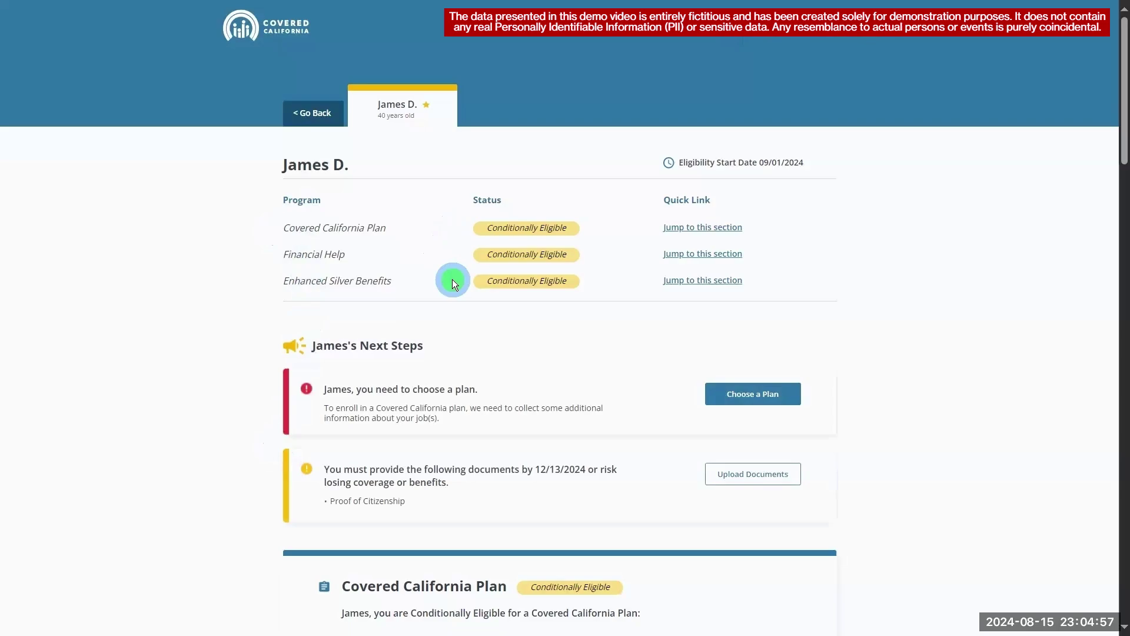
click(327, 111)
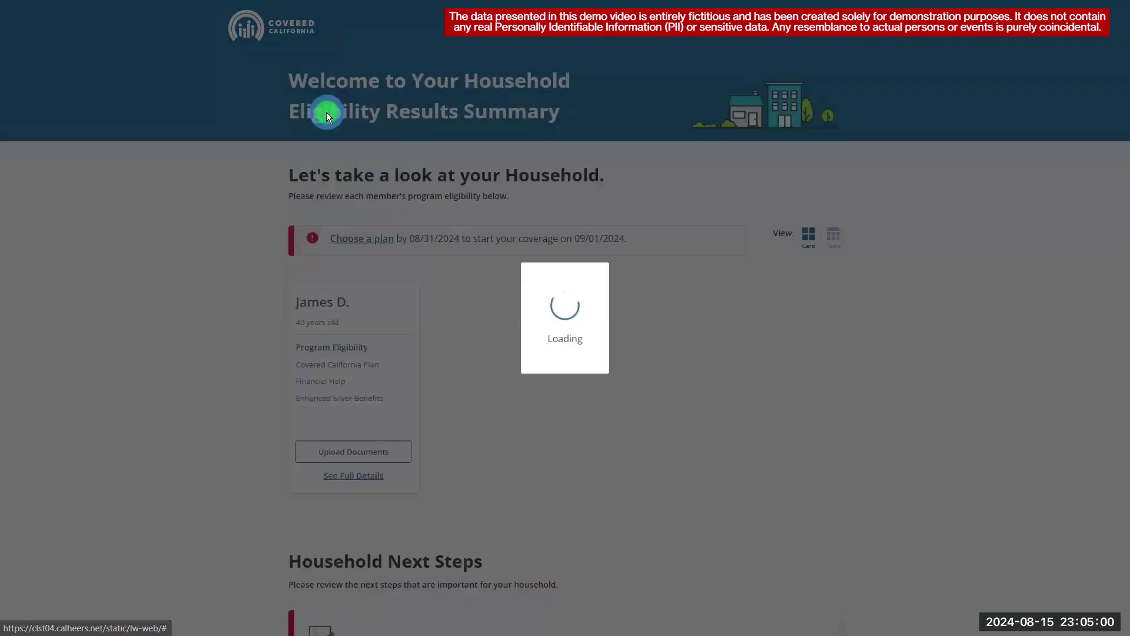
- Upload scenario 2 us passport book.pdf as a U.S. Passport proof of citizenship
click(371, 461)
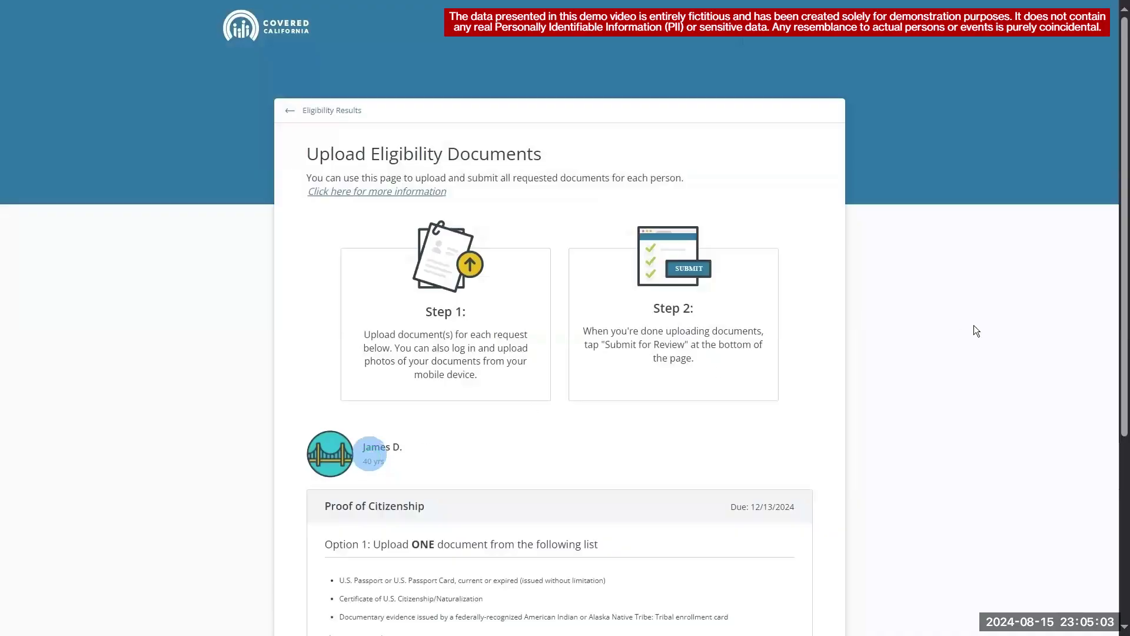
scroll(777, 446, down, 3)
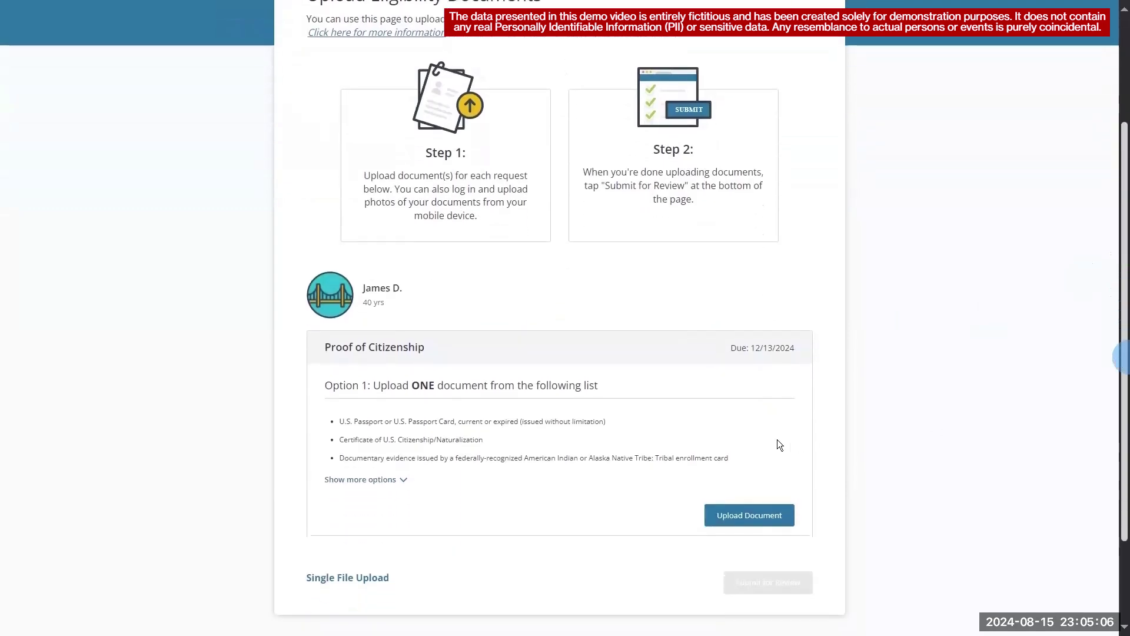
click(771, 511)
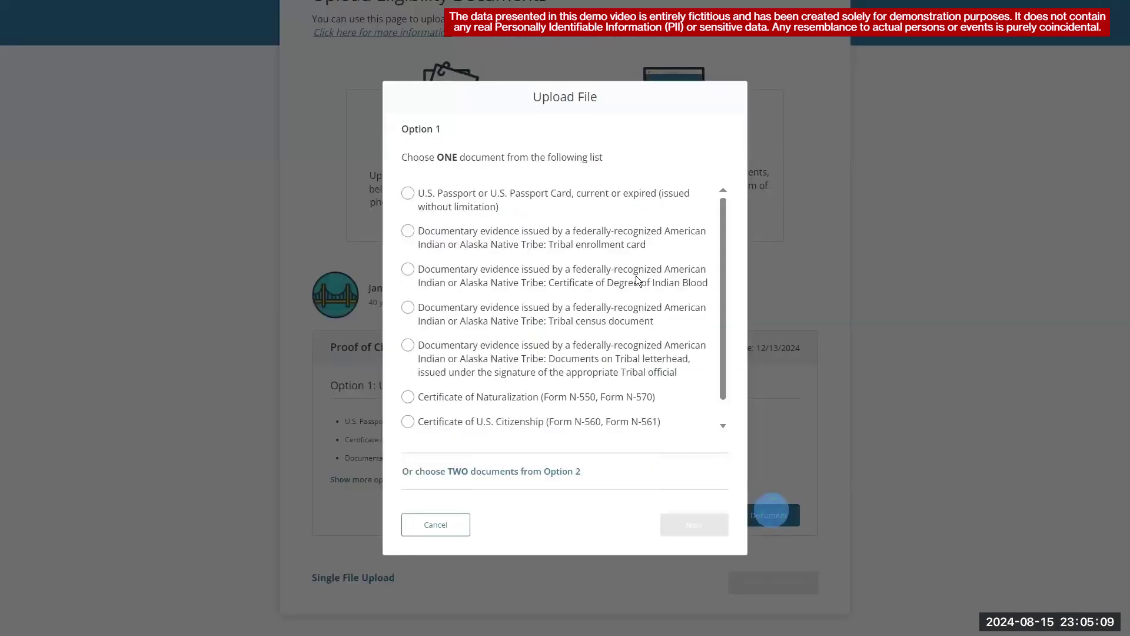
click(408, 194)
click(694, 525)
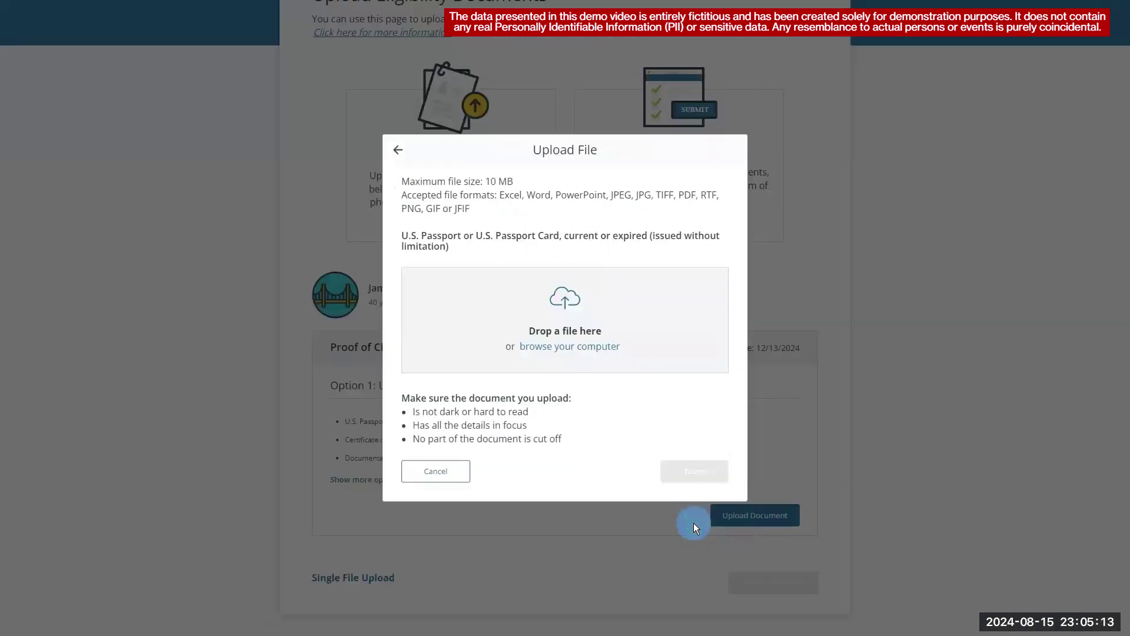
click(594, 349)
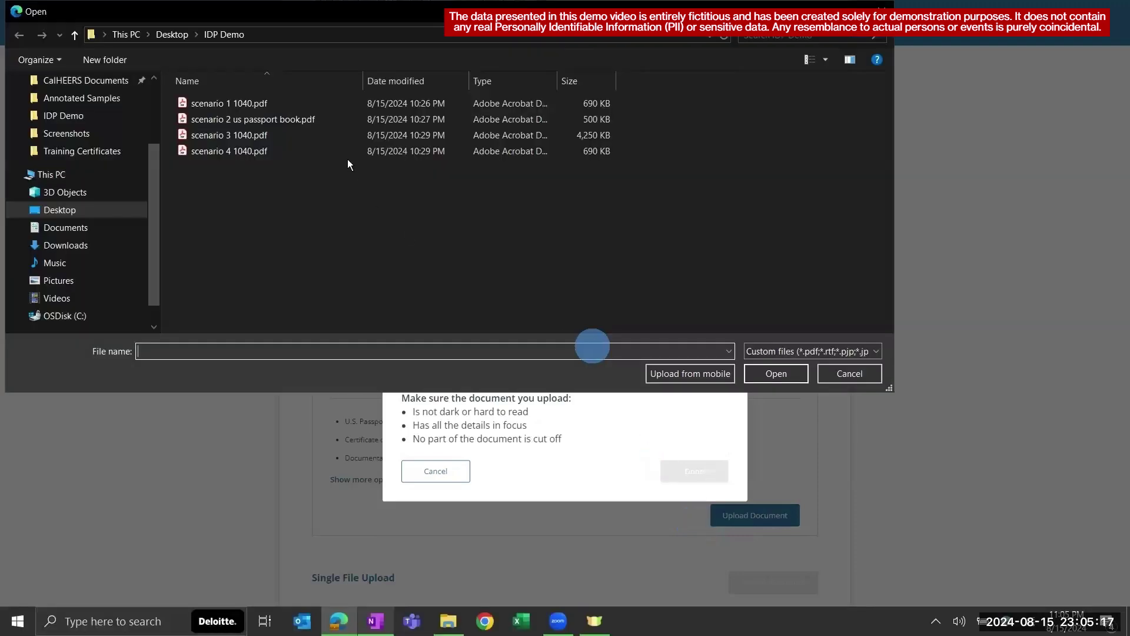
click(318, 121)
click(773, 374)
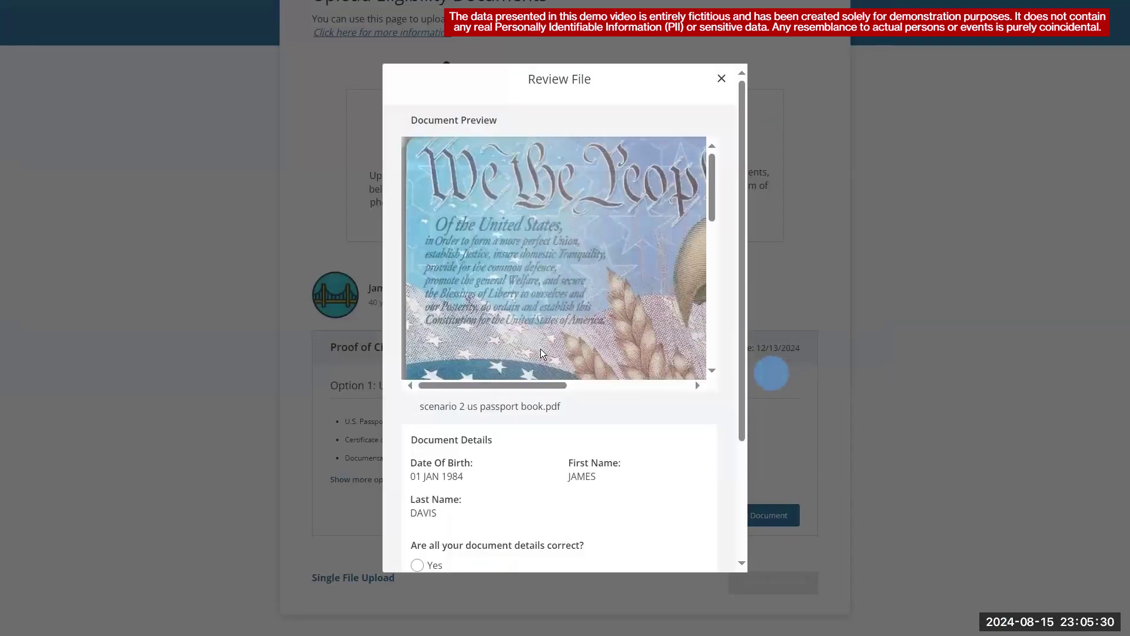
- Review the passport preview's extracted name and birth date and confirm the details
click(713, 180)
drag(714, 180, 738, 292)
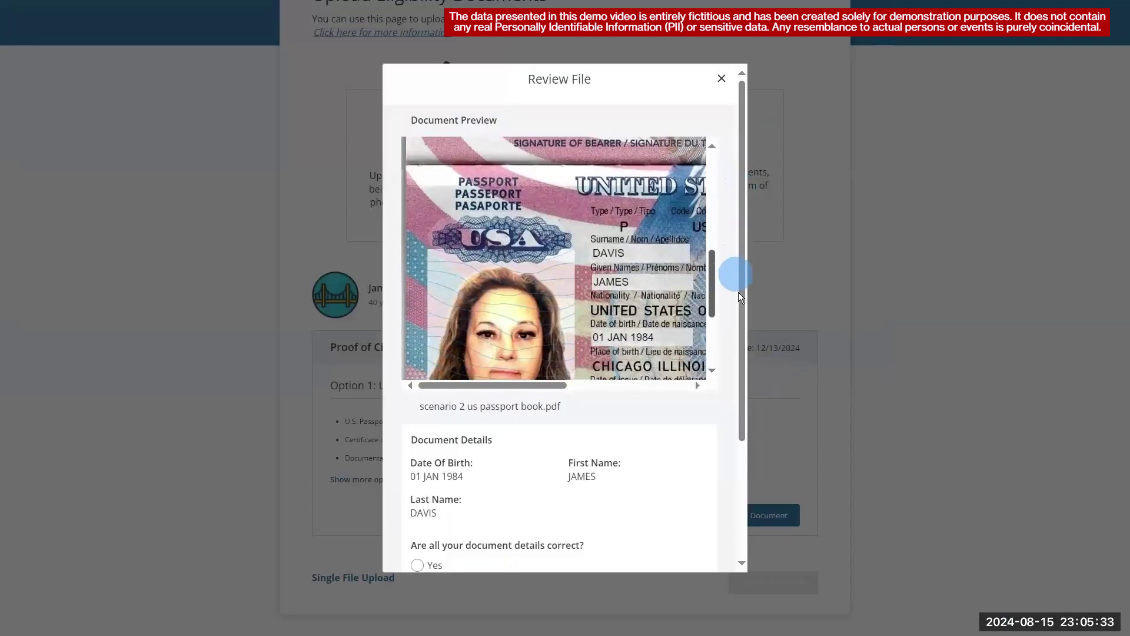
click(531, 387)
drag(531, 386, 594, 394)
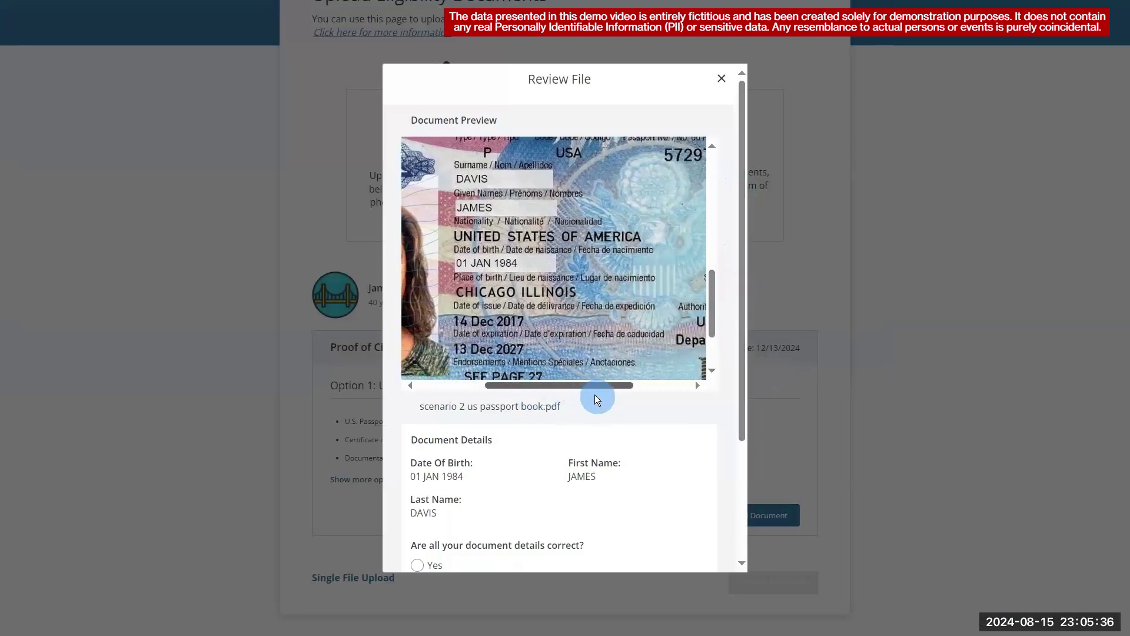
drag(455, 177, 455, 261)
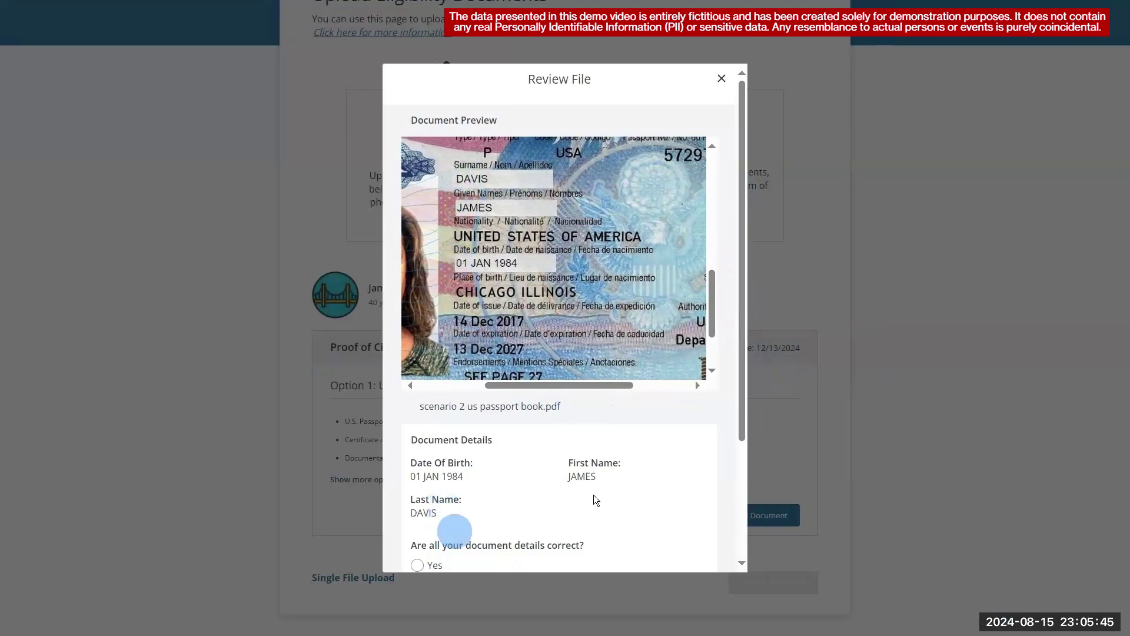
drag(741, 343, 723, 518)
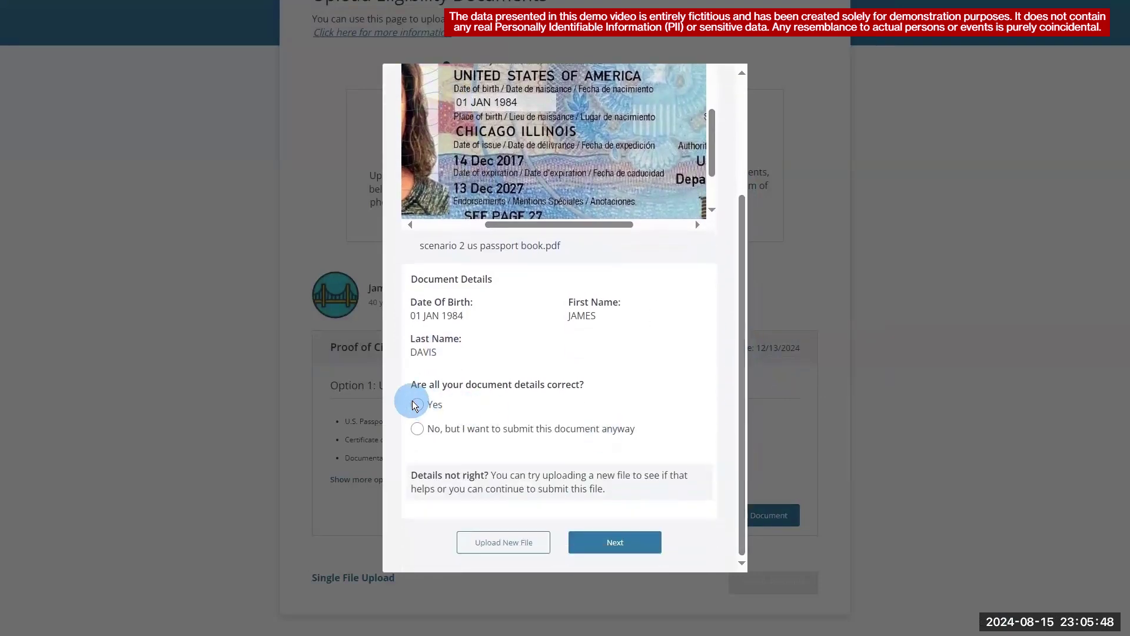
click(602, 539)
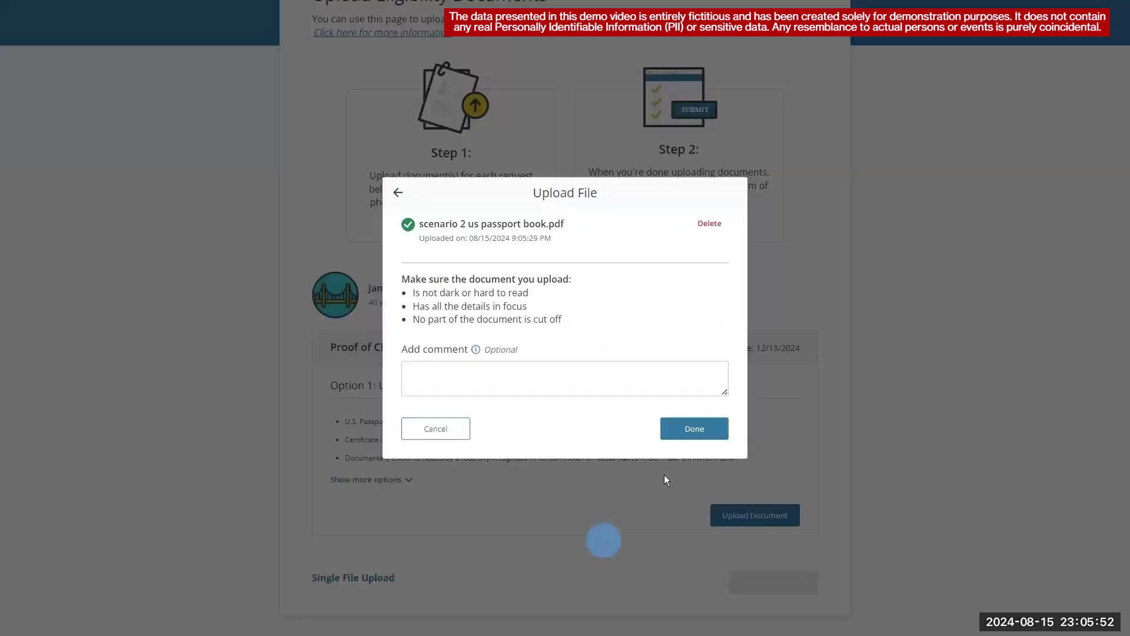
- Finish the upload and submit the passport proof of citizenship for review
click(687, 431)
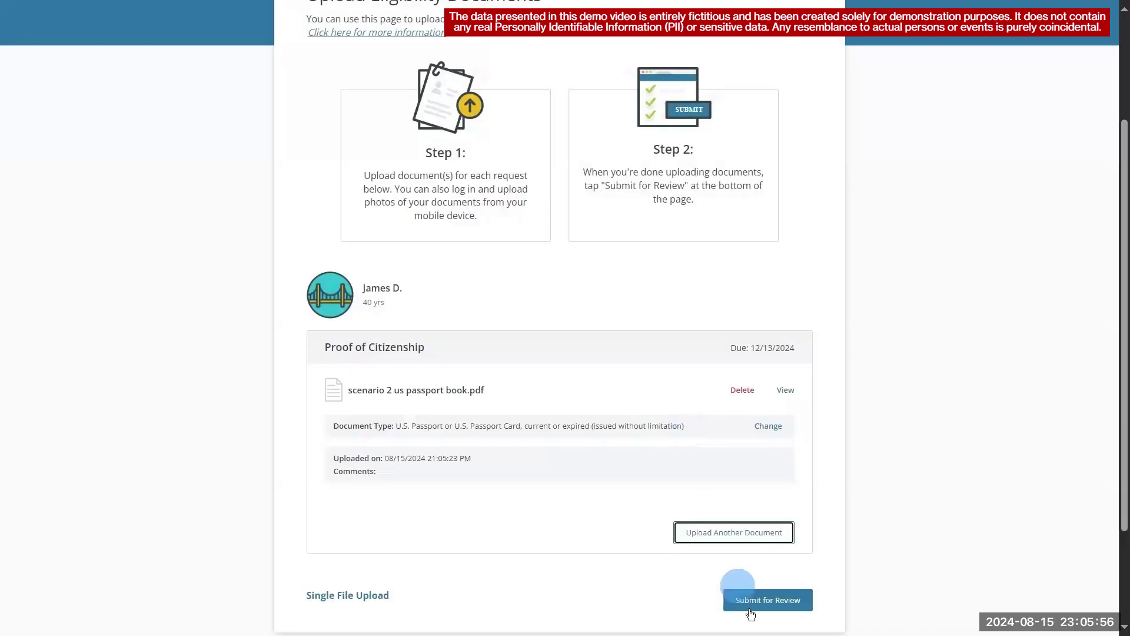
click(750, 609)
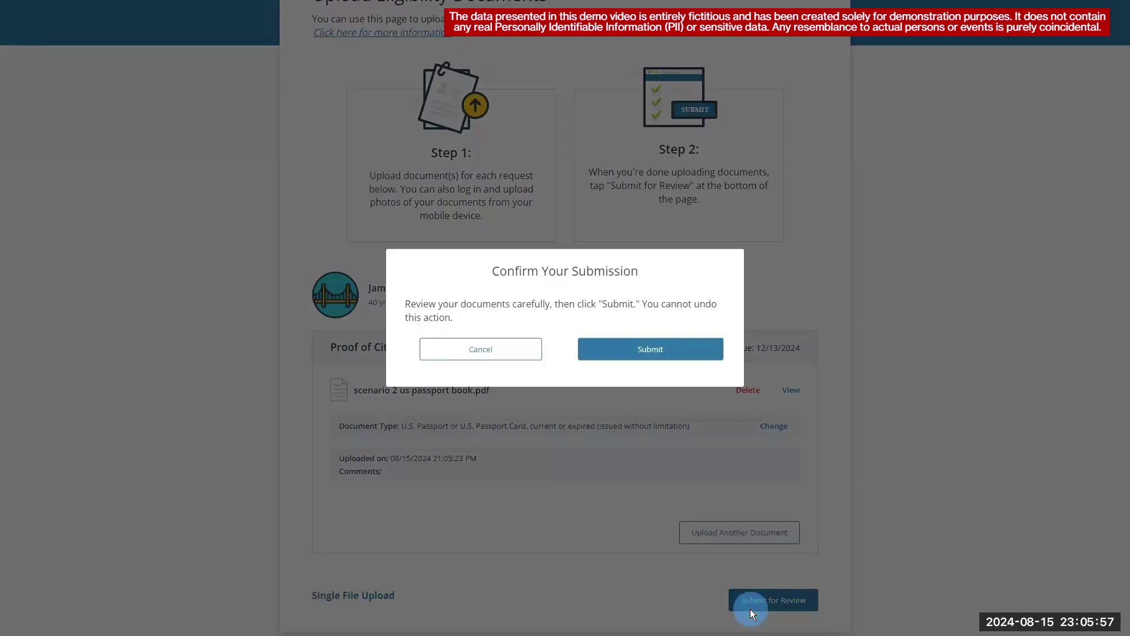
click(683, 347)
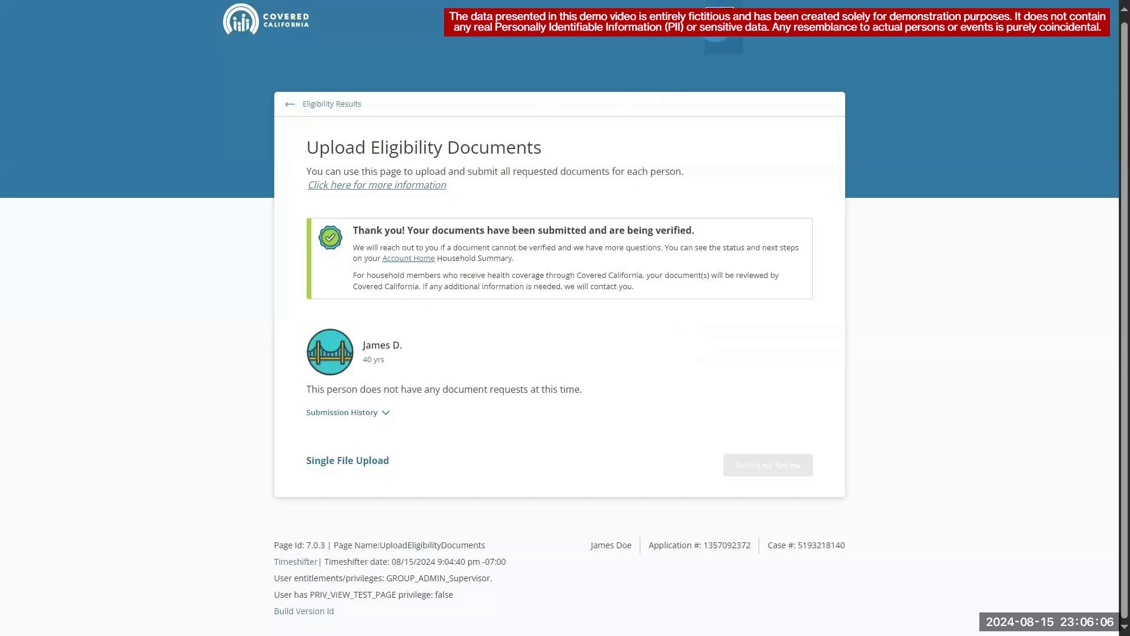
- Search the case and open the member's Personal Verification showing Citizenship IDP 'Cannot Verify'
click(715, 26)
click(606, 239)
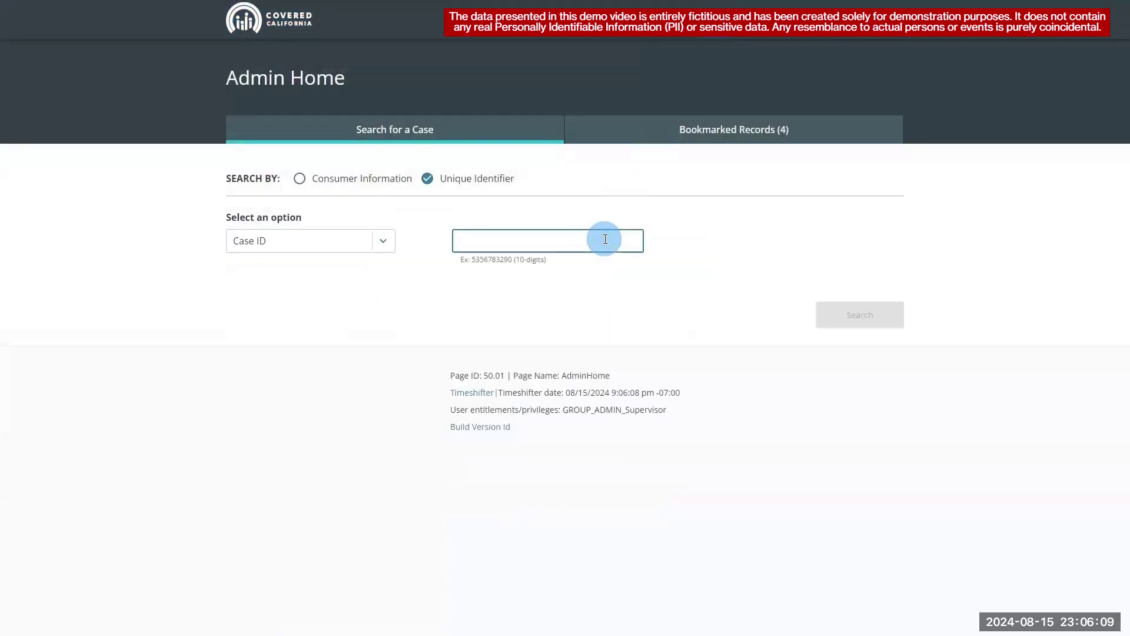
key(ctrl+v)
click(861, 312)
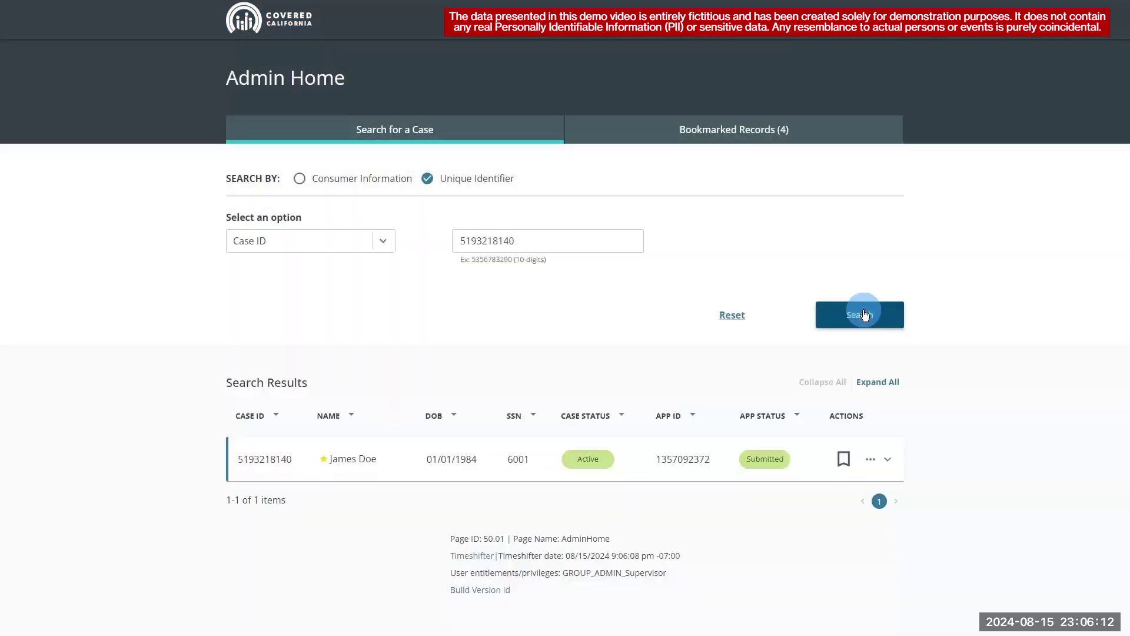
click(871, 459)
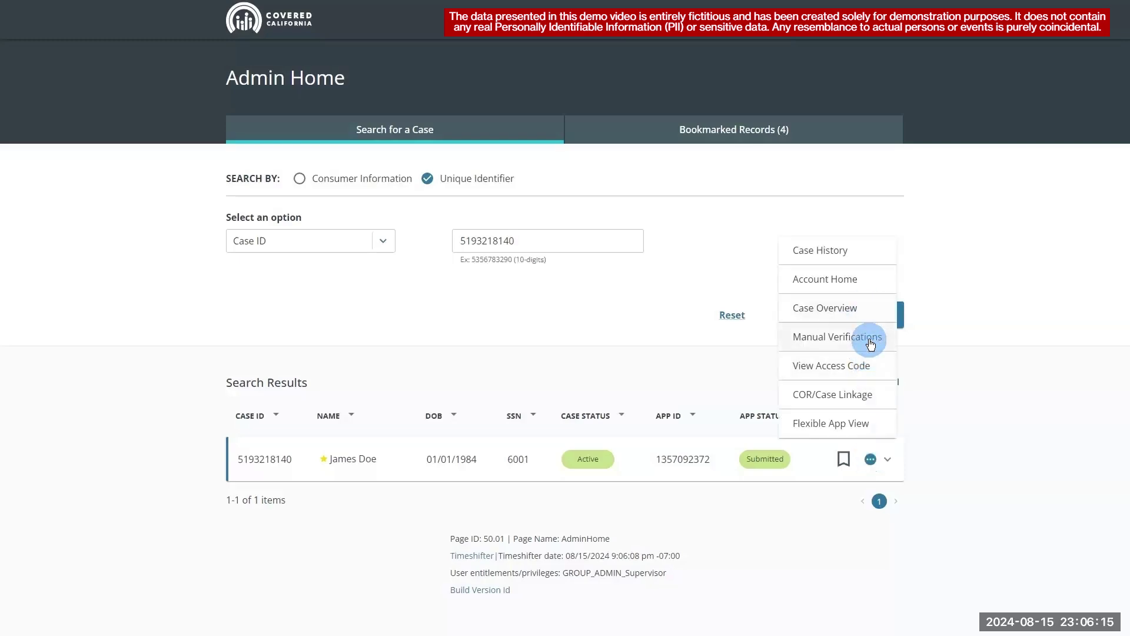
click(870, 340)
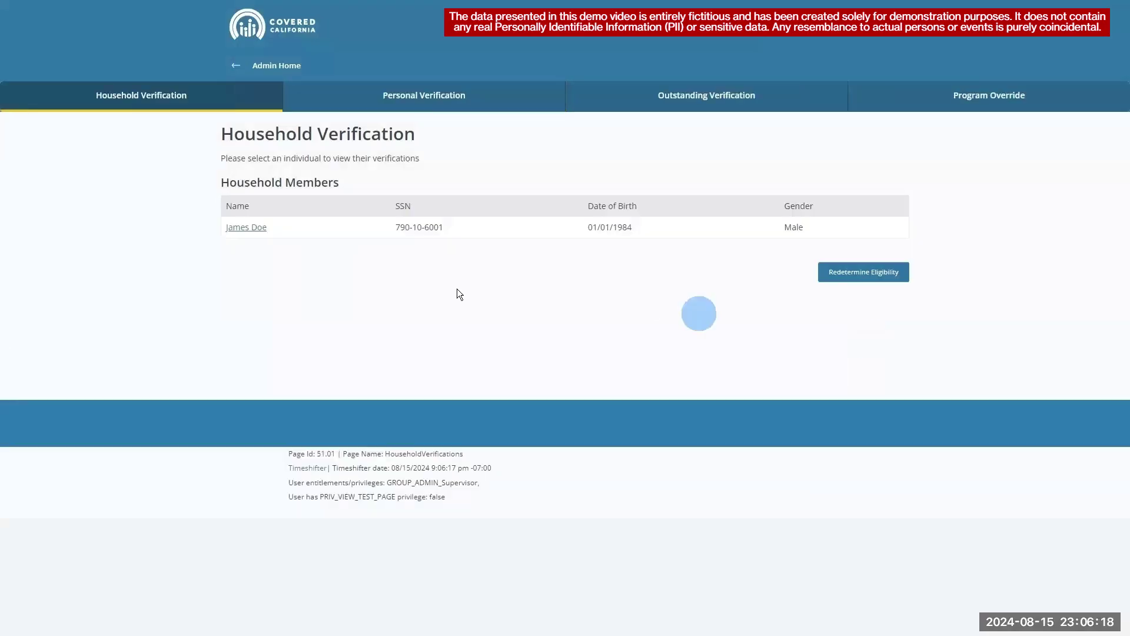
click(245, 226)
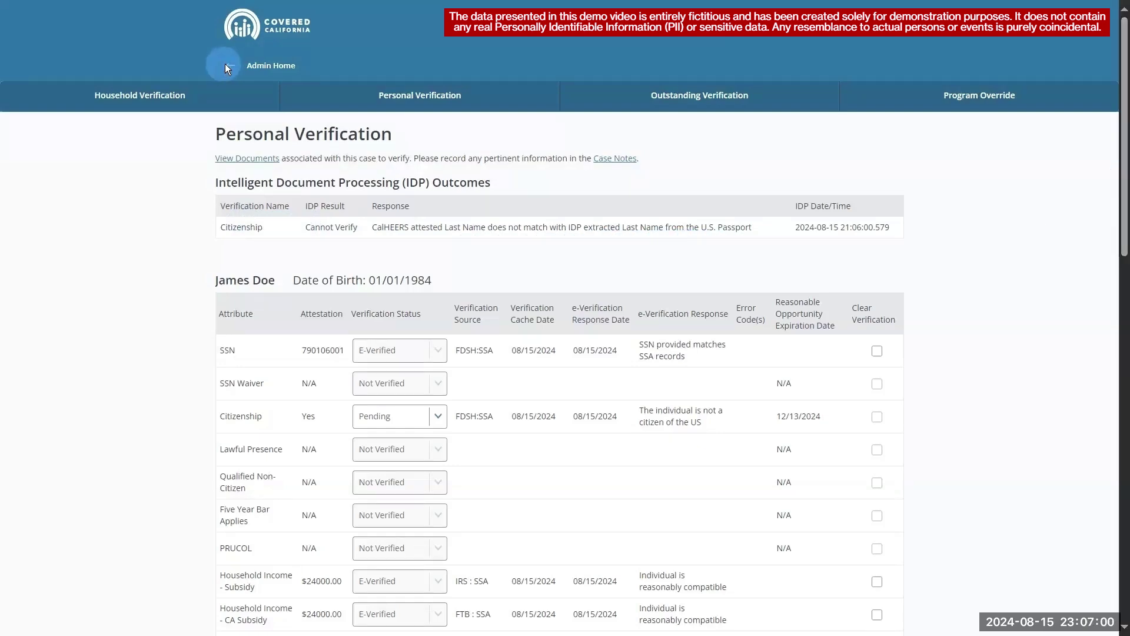
- Re-search the second case and view its eligibility results and the member's full details
click(226, 66)
click(427, 178)
click(538, 242)
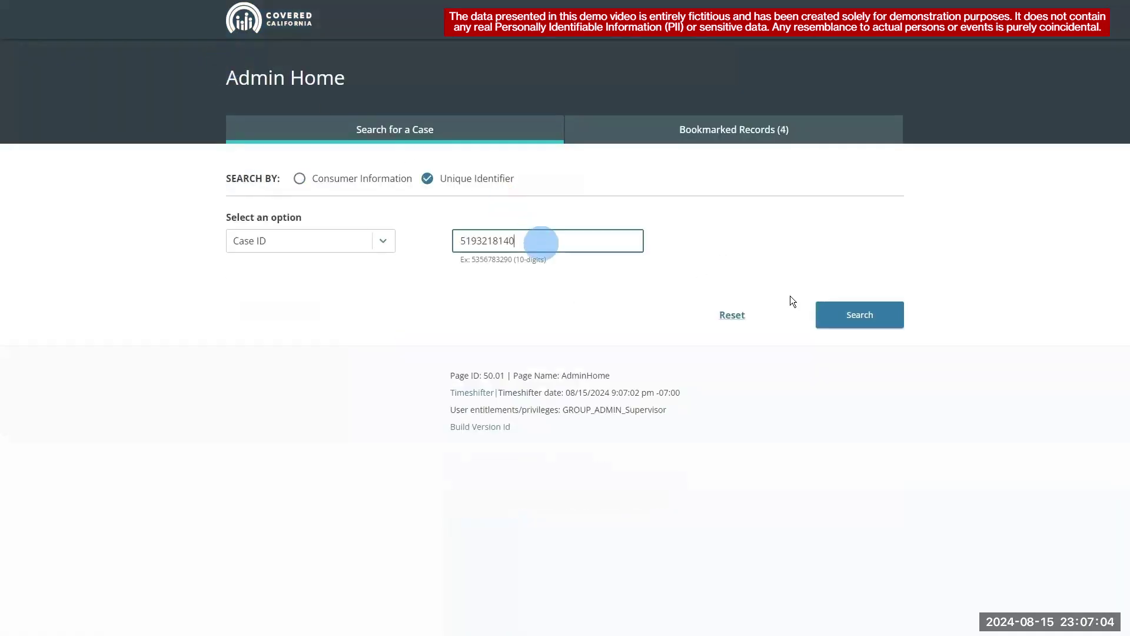
click(860, 326)
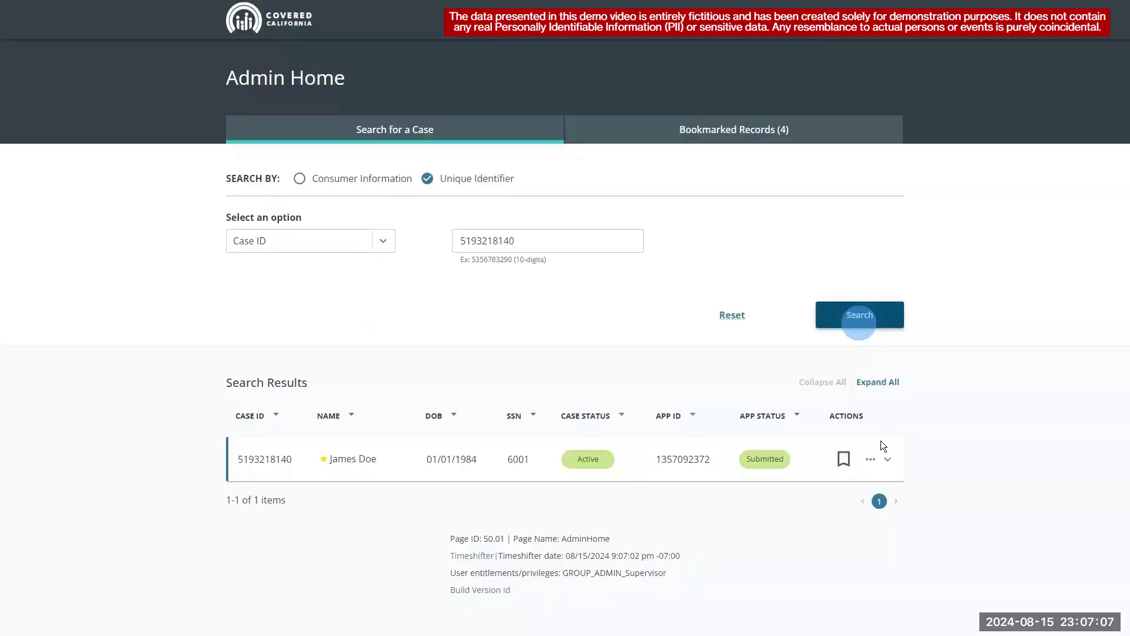
click(871, 459)
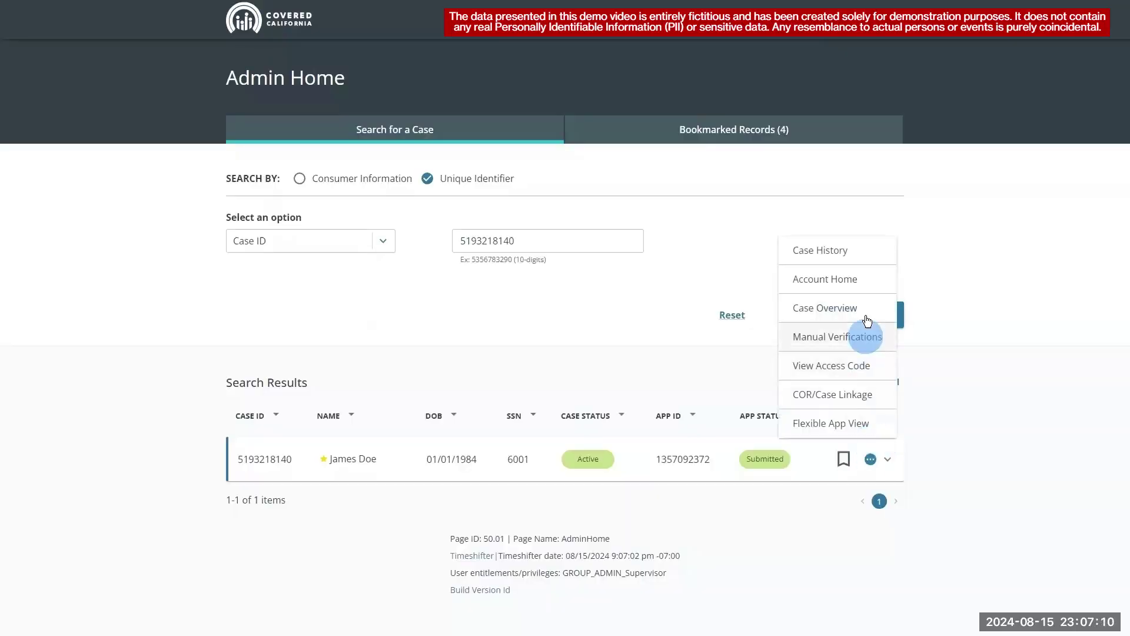
click(861, 282)
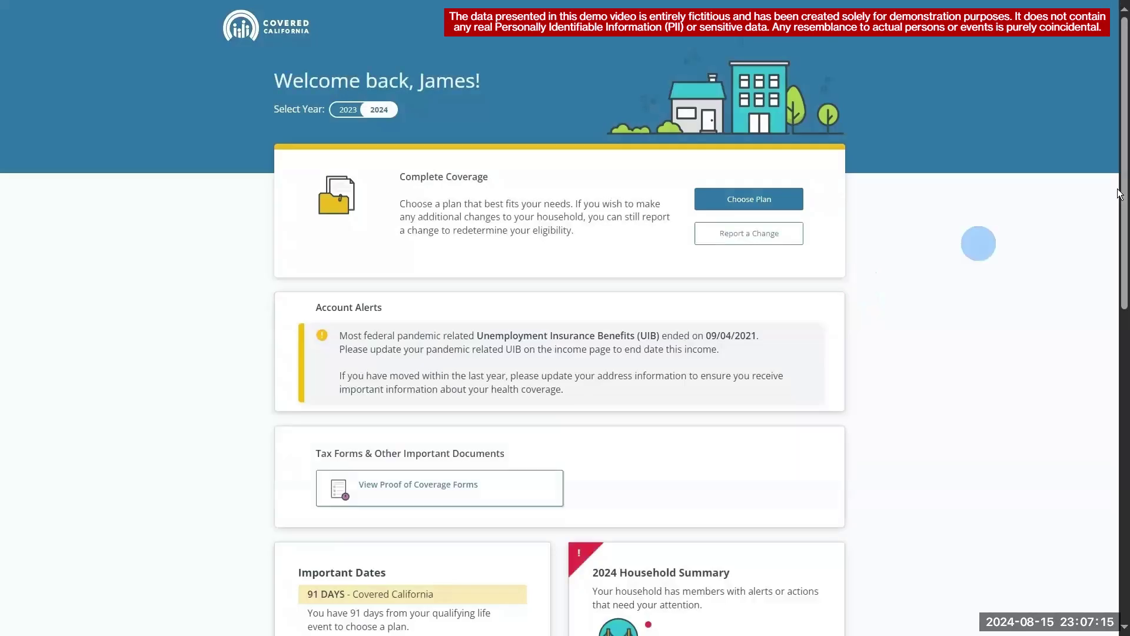
drag(1120, 194, 1120, 390)
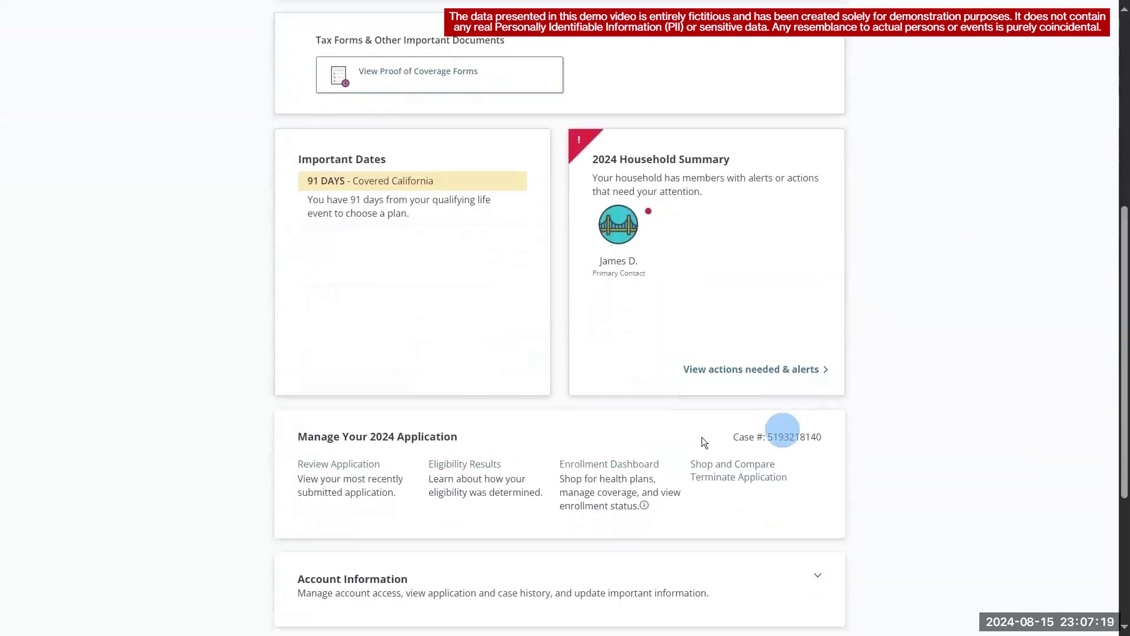
click(480, 465)
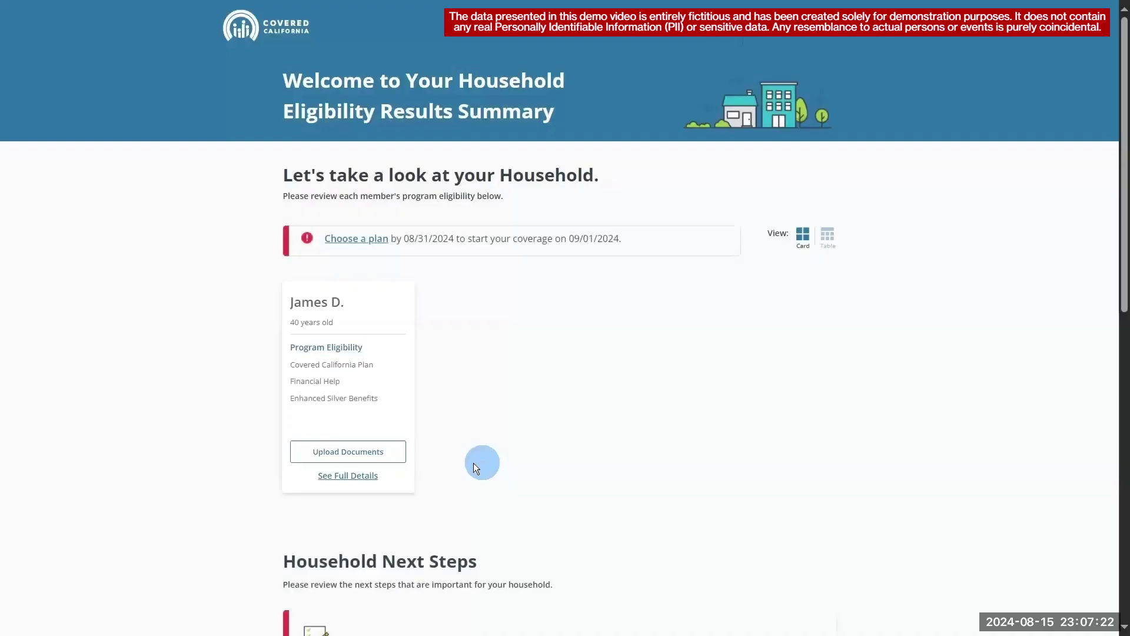
click(358, 477)
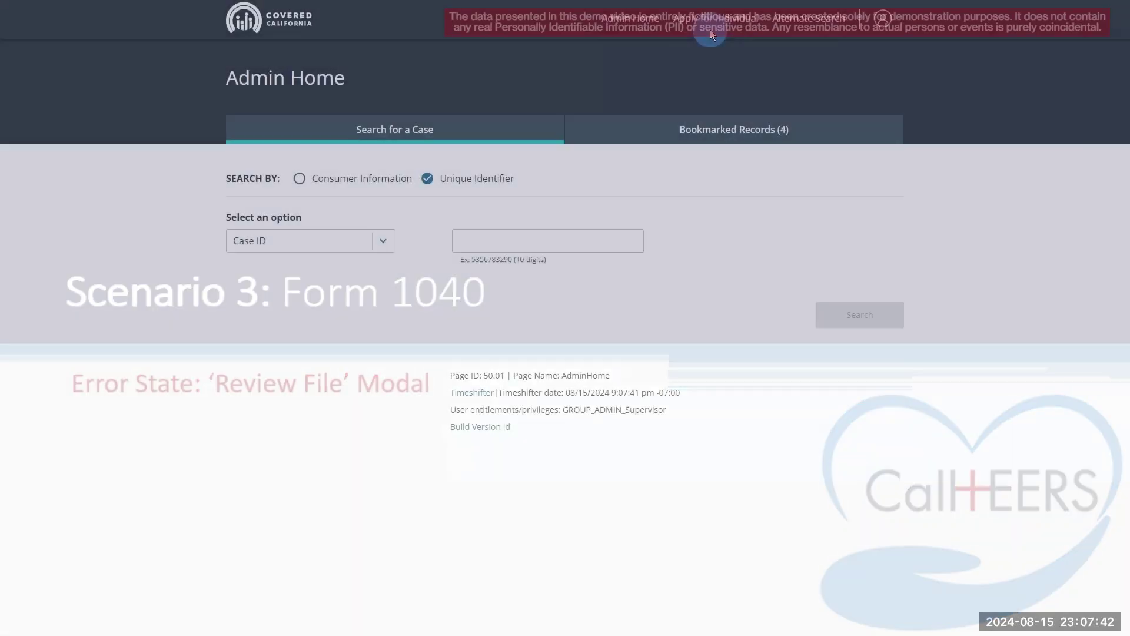
- Look up the next case by its Case ID and open its Account Home
click(602, 233)
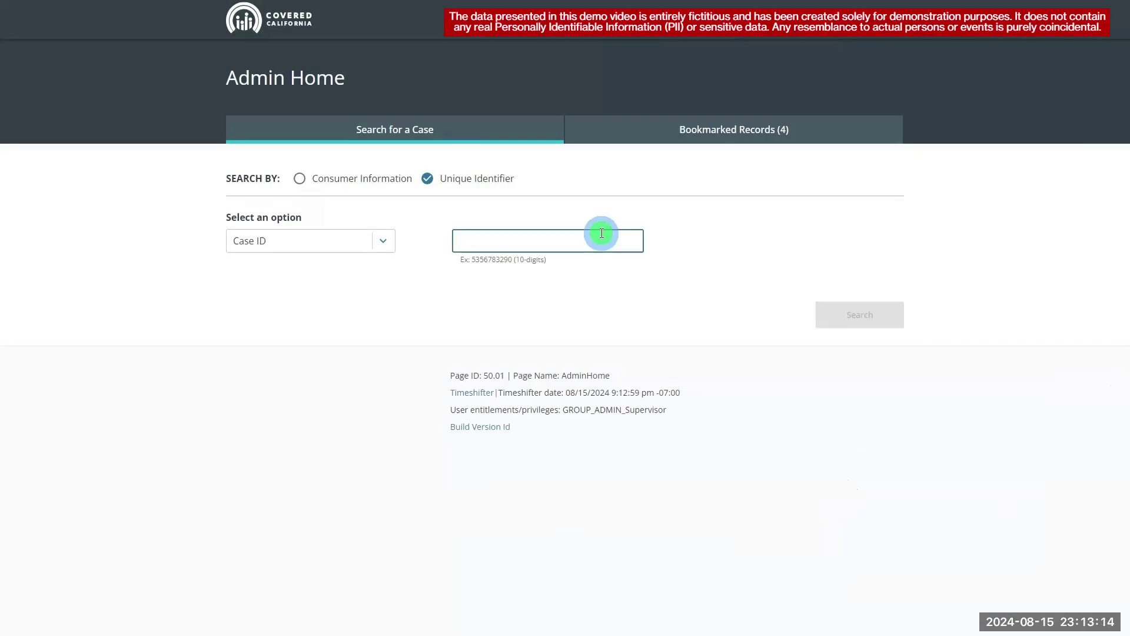
click(842, 324)
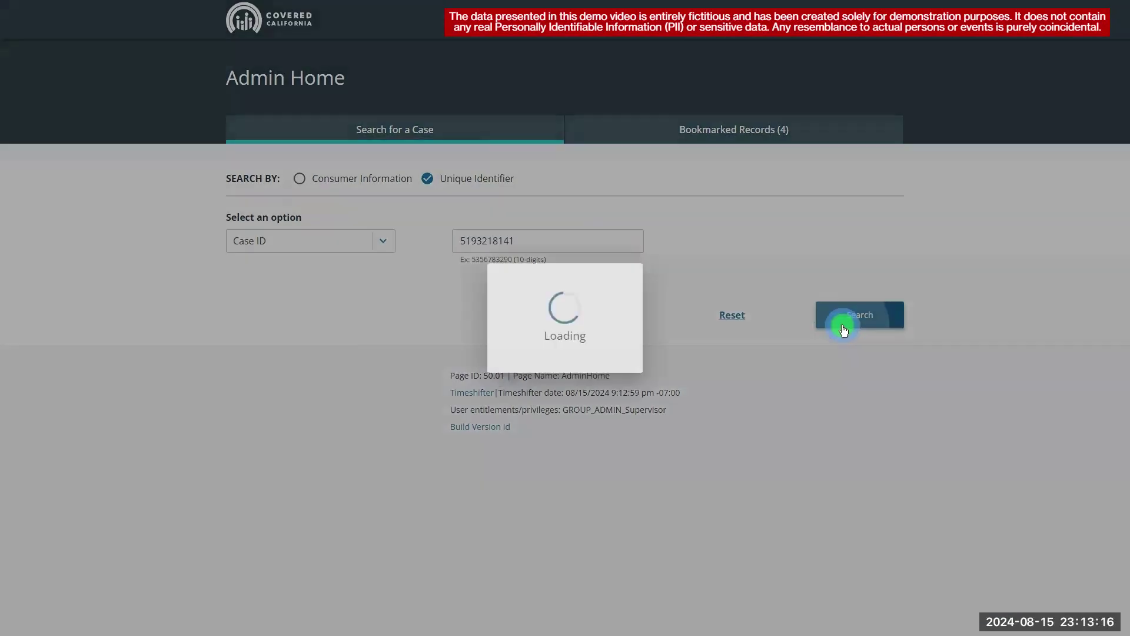
click(870, 459)
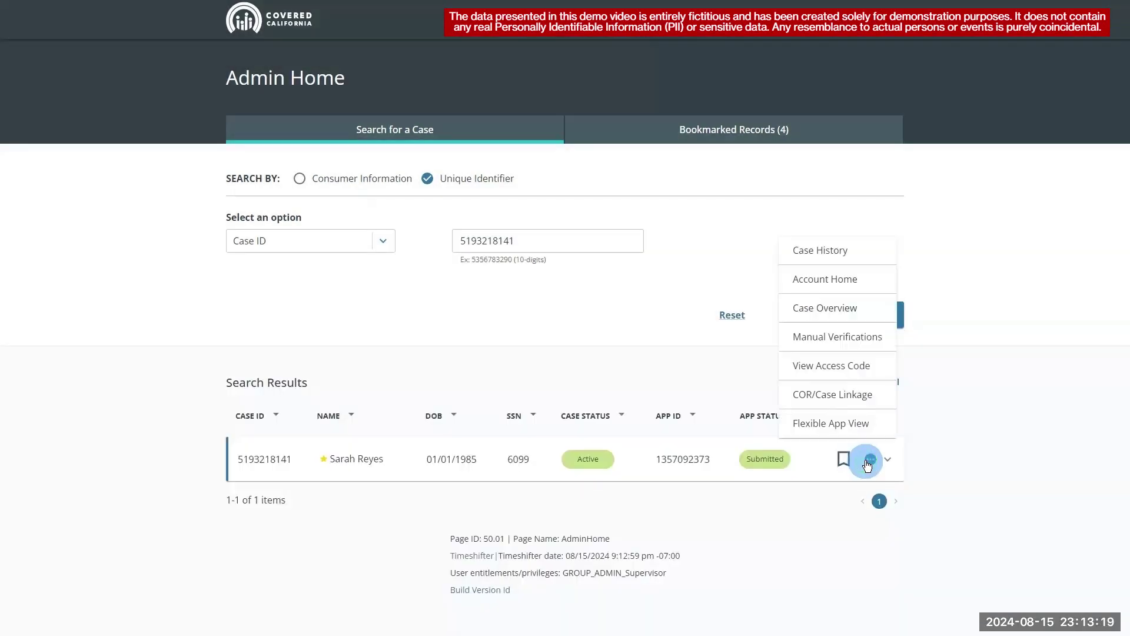
click(862, 336)
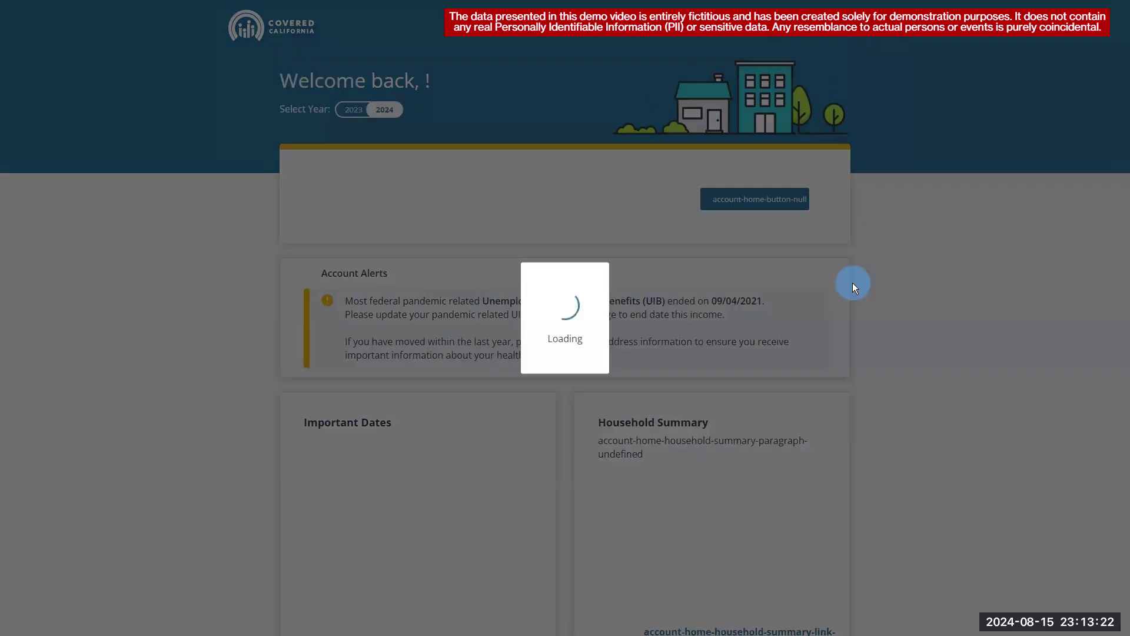
- Open Eligibility Results and the member's full details, showing proof of income due 11/18/2024
scroll(1120, 233, down, 8)
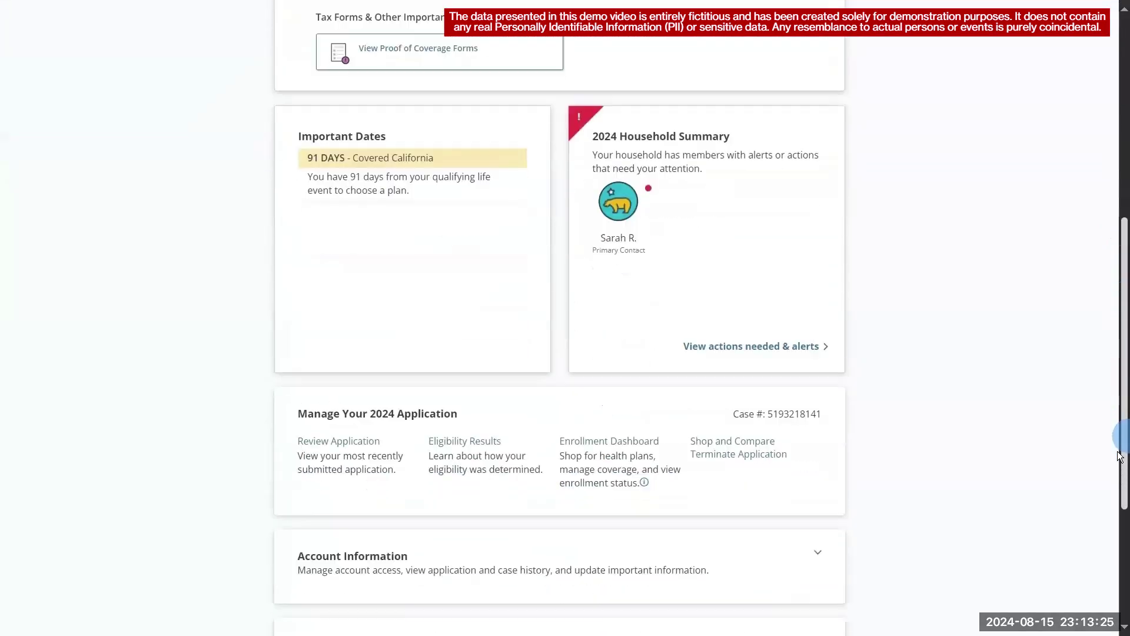
click(477, 381)
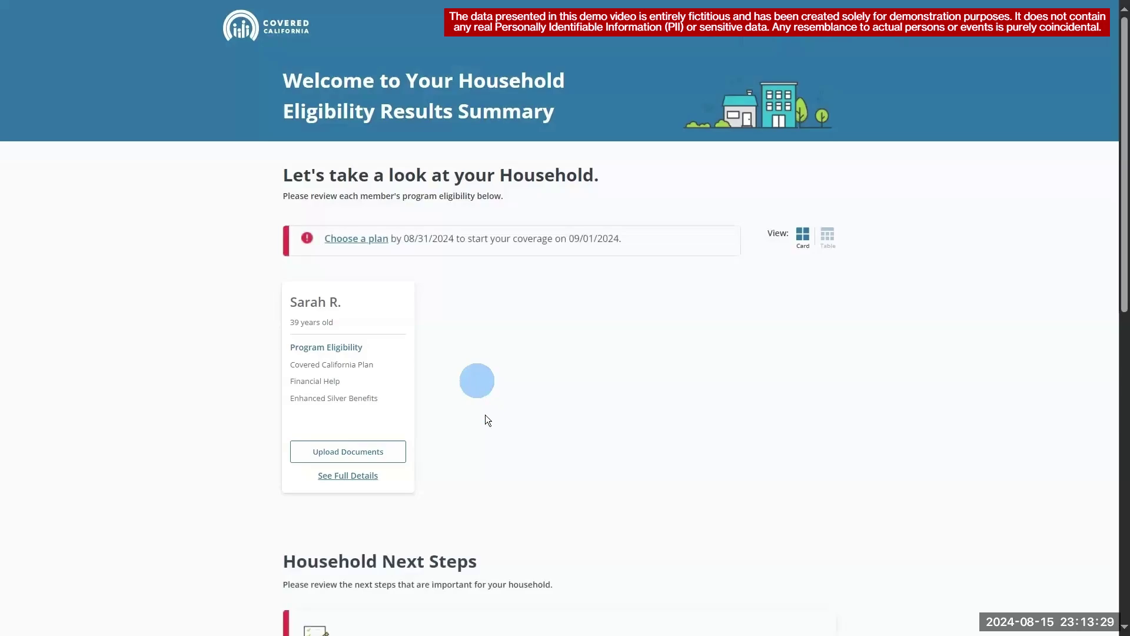
click(350, 476)
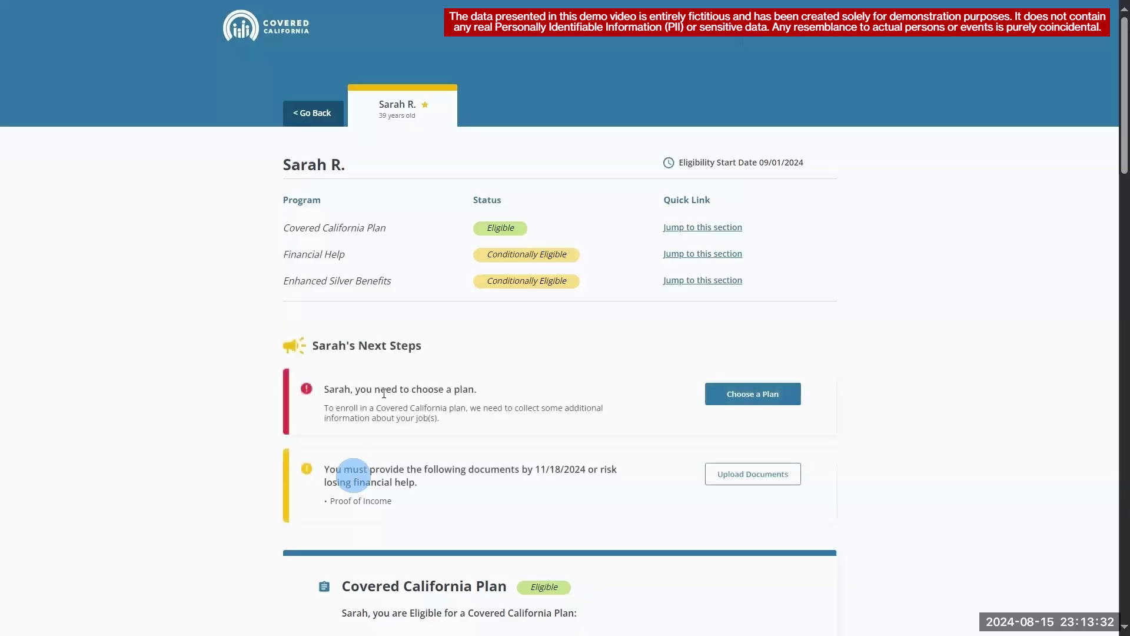
click(459, 226)
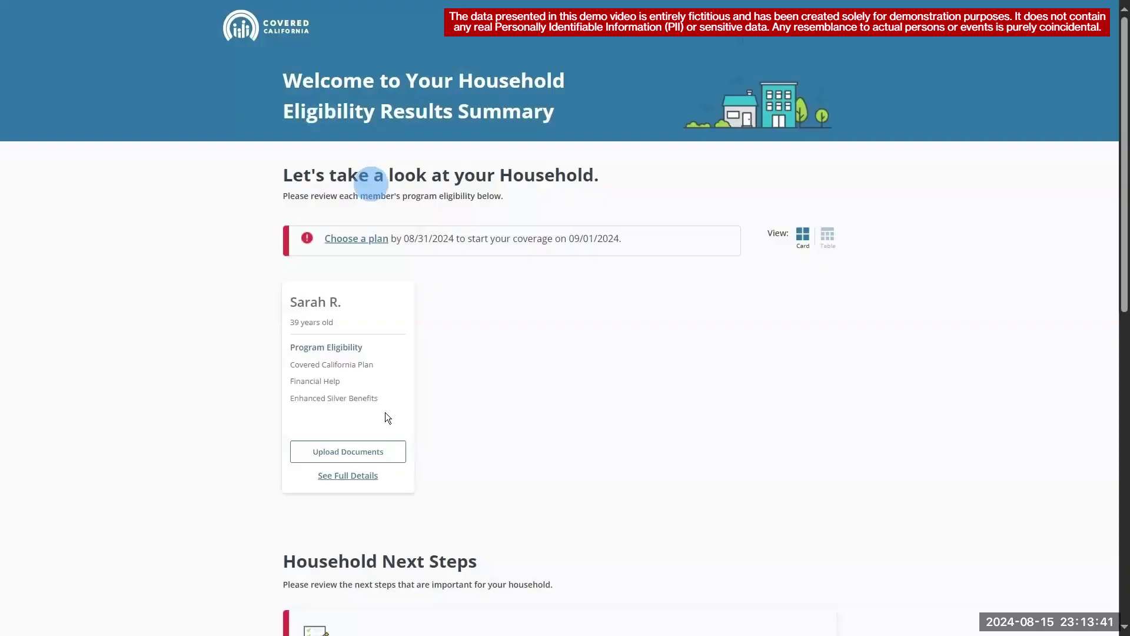
- Open the member's document upload page and start a Proof of Income upload
click(377, 454)
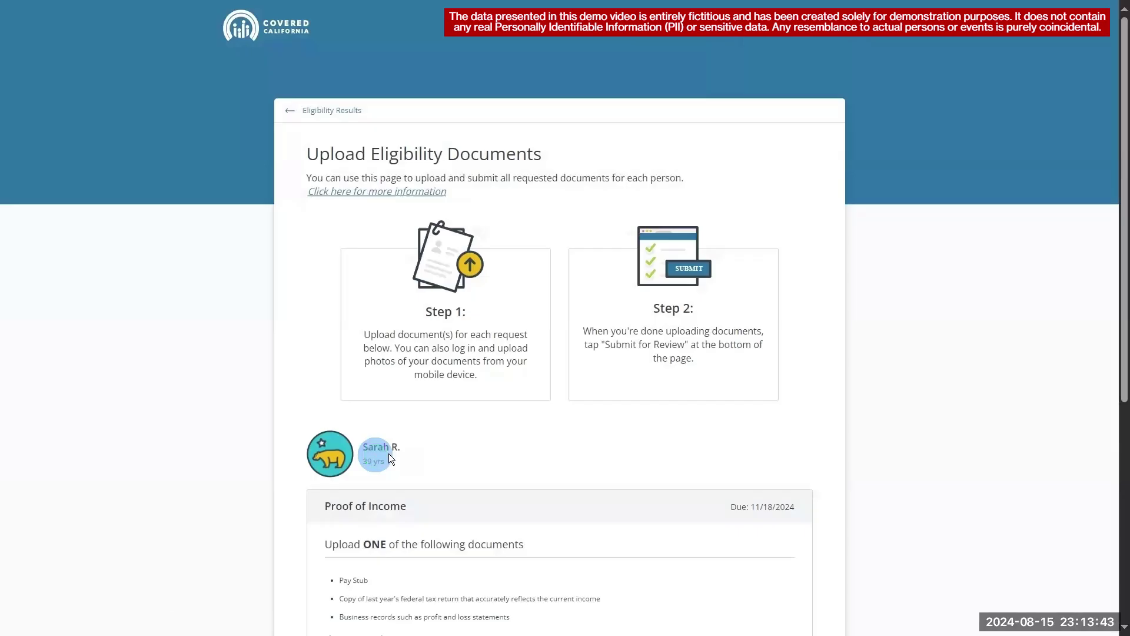
drag(1124, 307, 1125, 455)
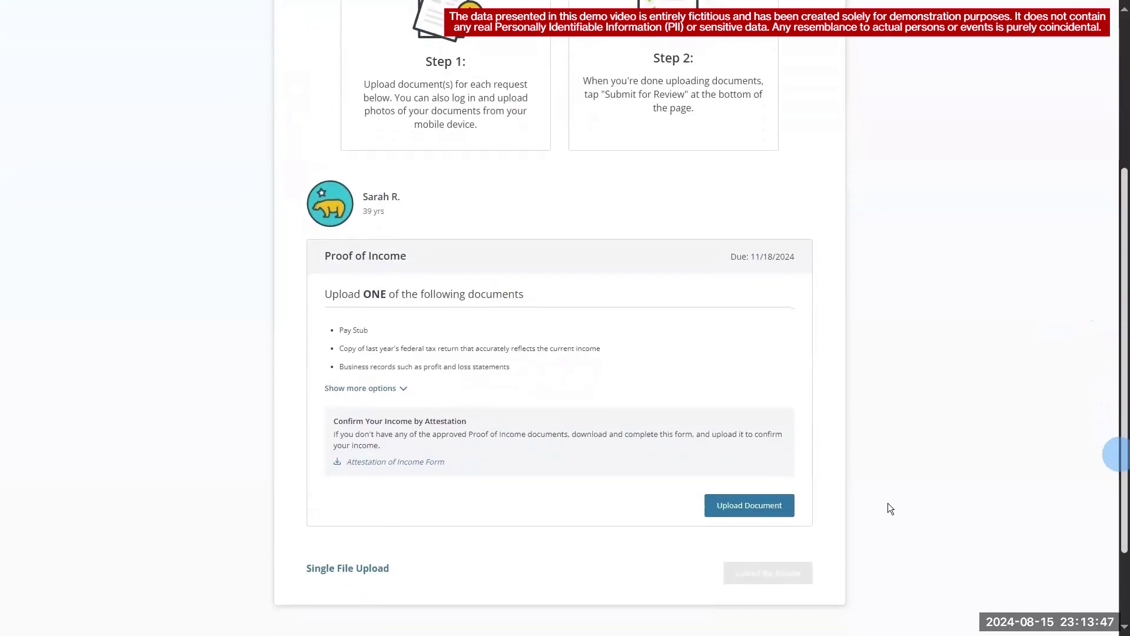
click(778, 505)
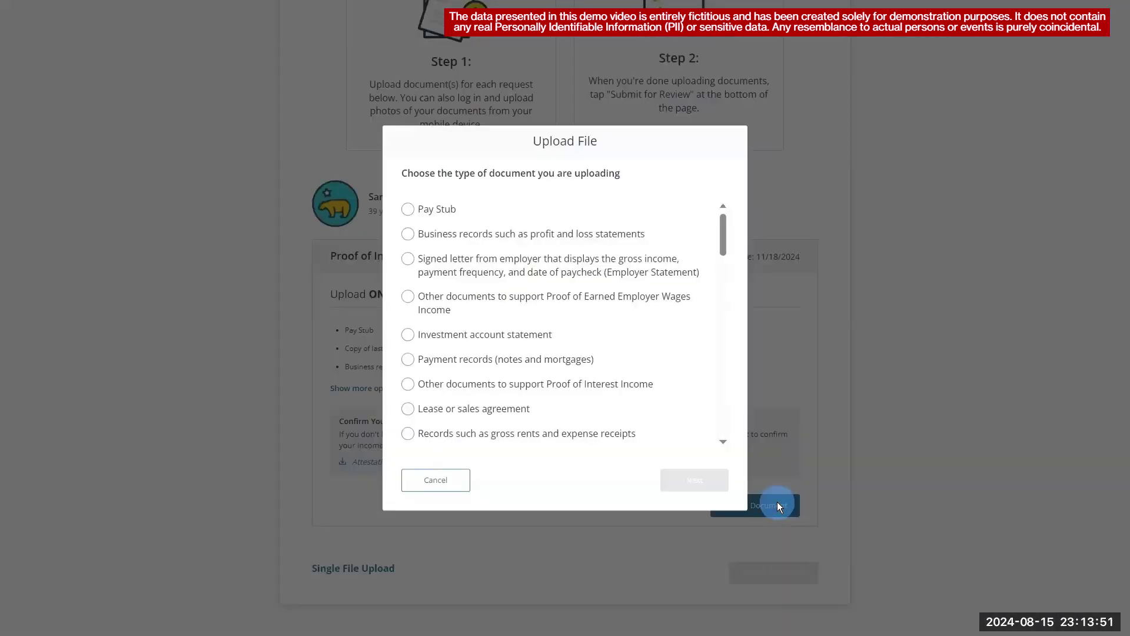
drag(722, 234, 734, 285)
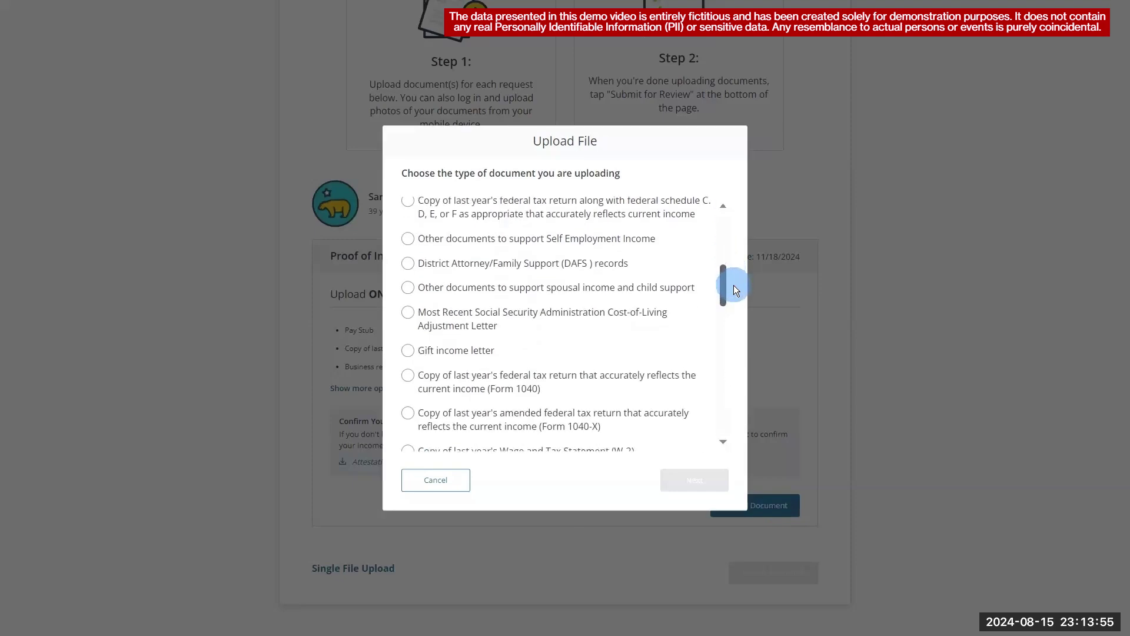
- Upload scenario 3 1040.pdf with Form 1040 as the document type
click(408, 375)
click(695, 475)
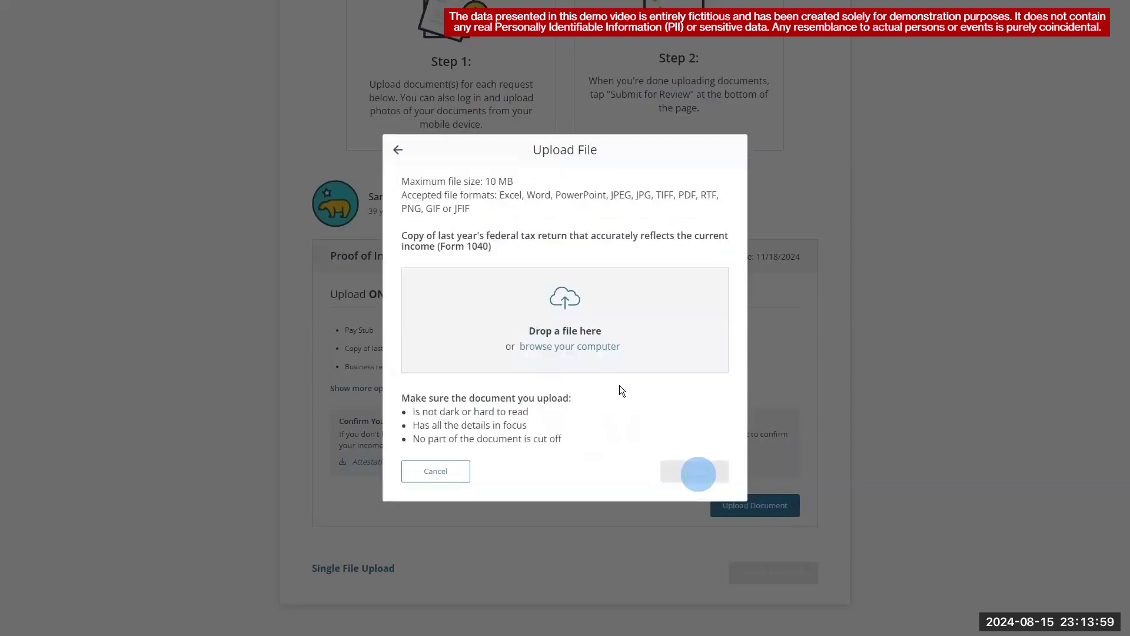
click(597, 347)
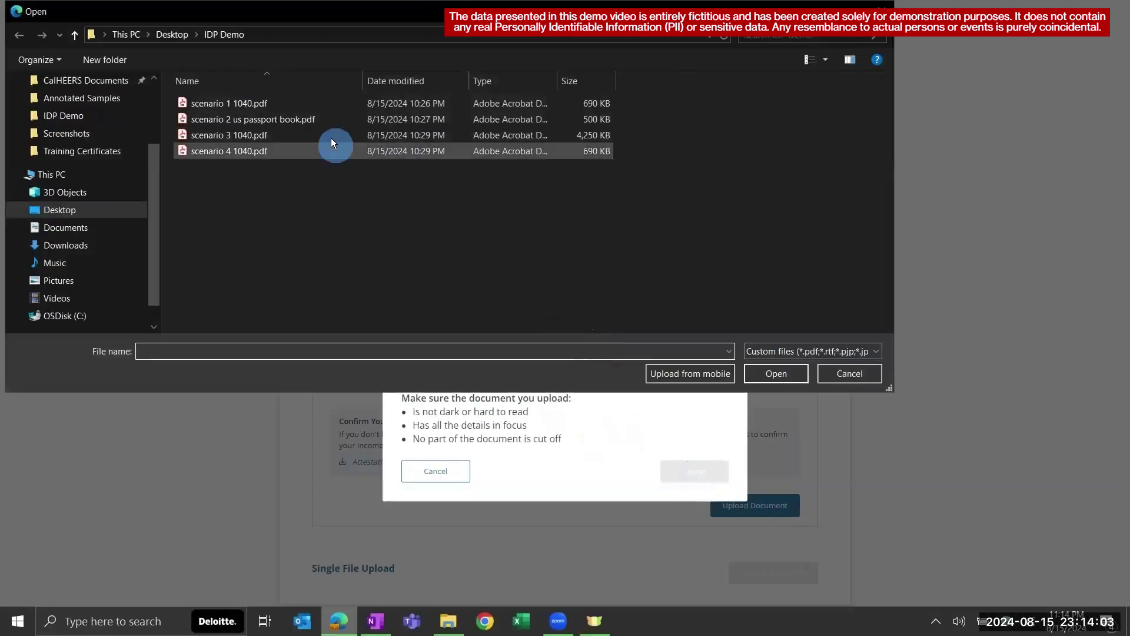
click(331, 137)
click(769, 373)
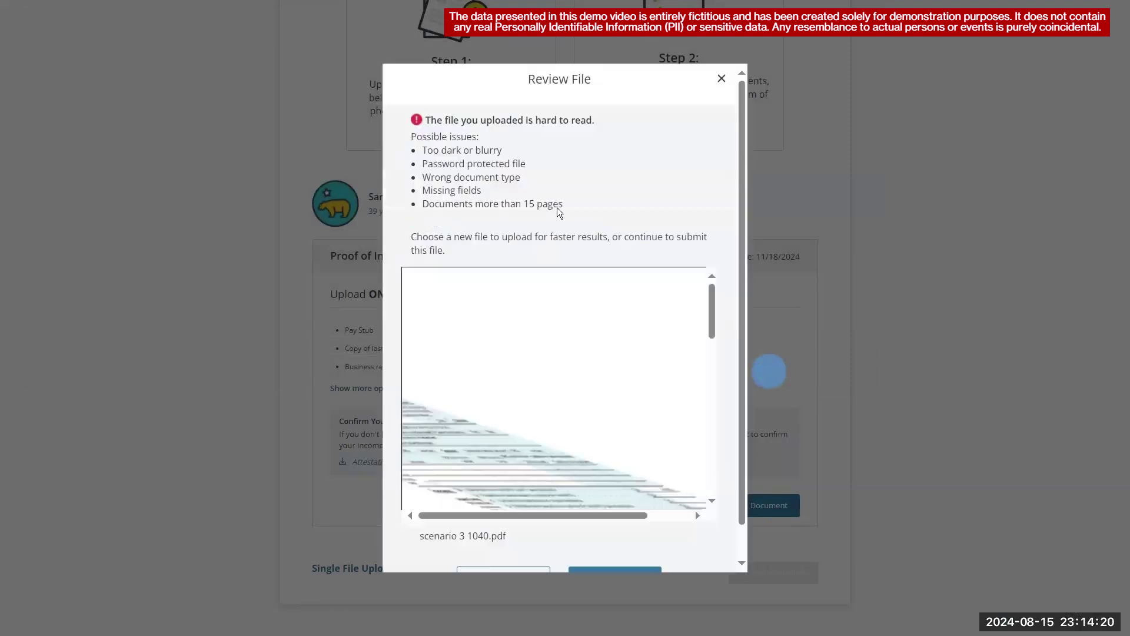
- Review the hard-to-read warning for scenario 3 1040.pdf and keep the flagged file anyway
drag(417, 120, 611, 126)
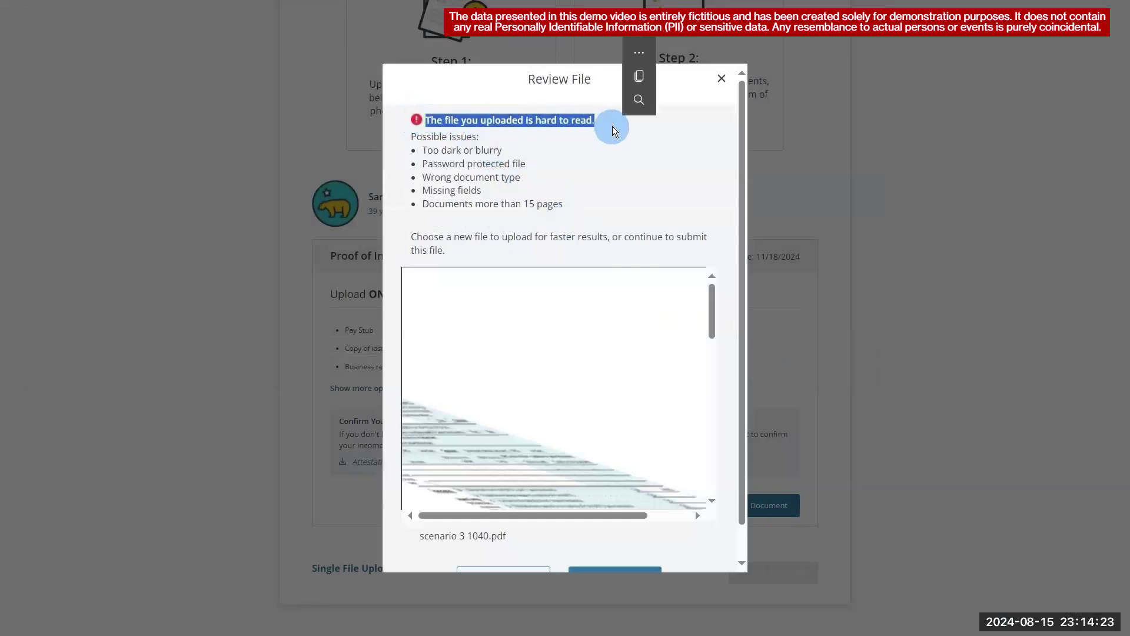
click(624, 128)
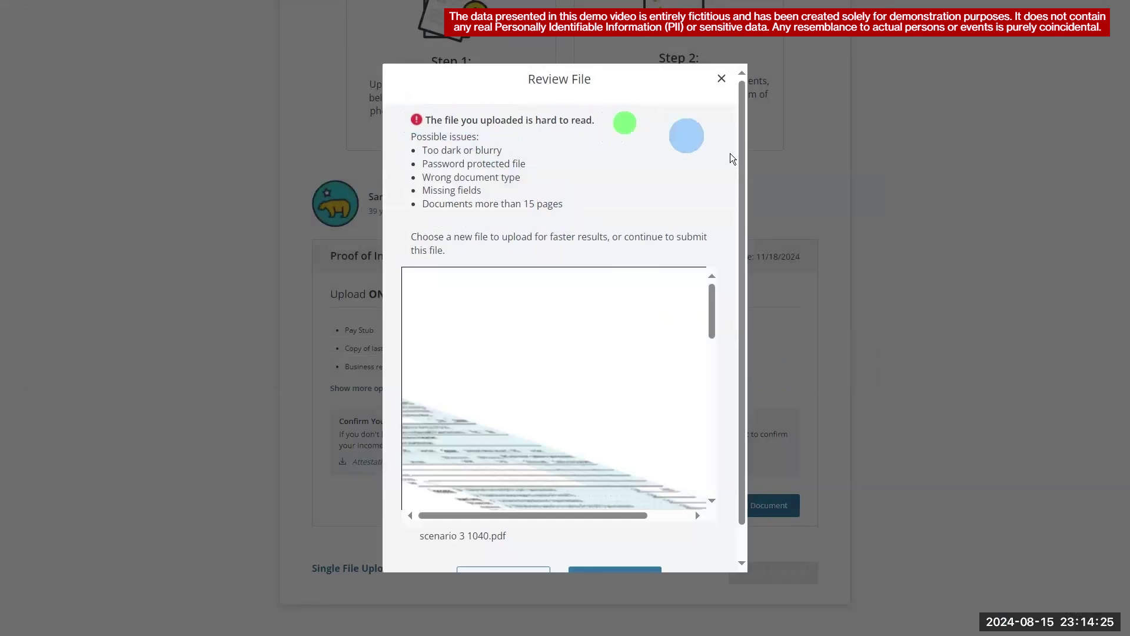
drag(710, 295, 735, 402)
drag(730, 468, 726, 283)
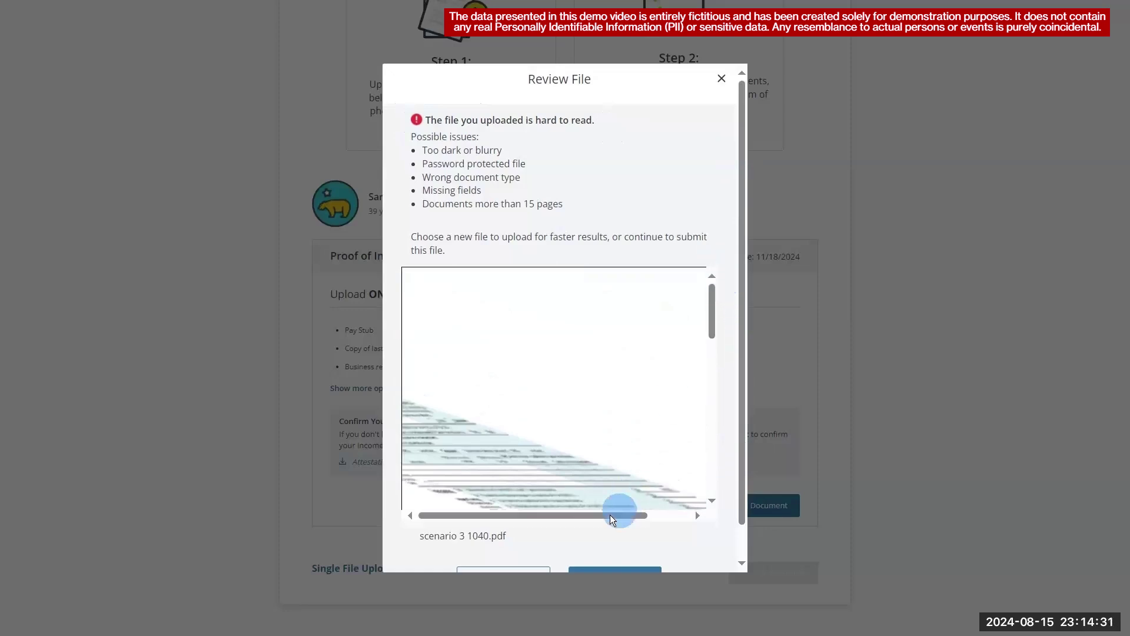
drag(611, 515, 601, 525)
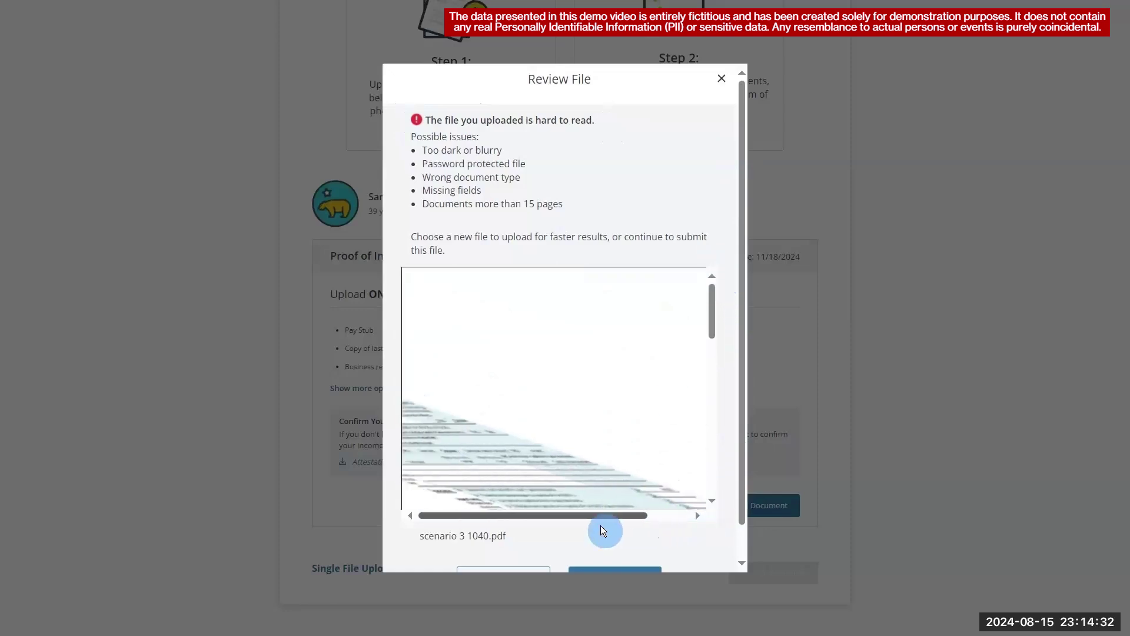
drag(744, 372, 743, 472)
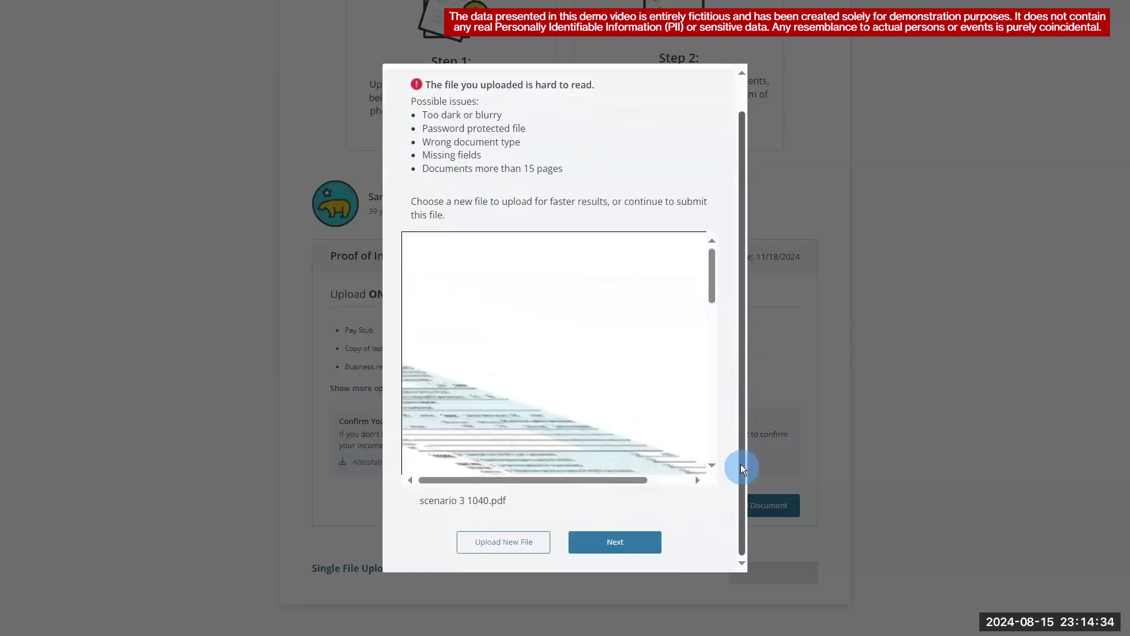
click(633, 543)
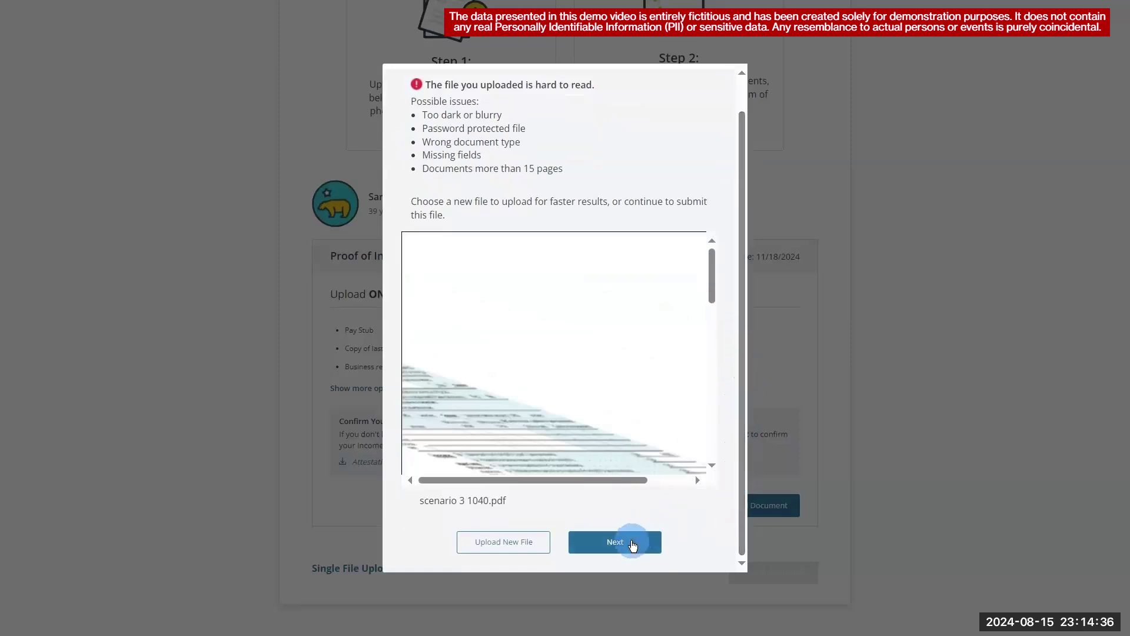
click(632, 540)
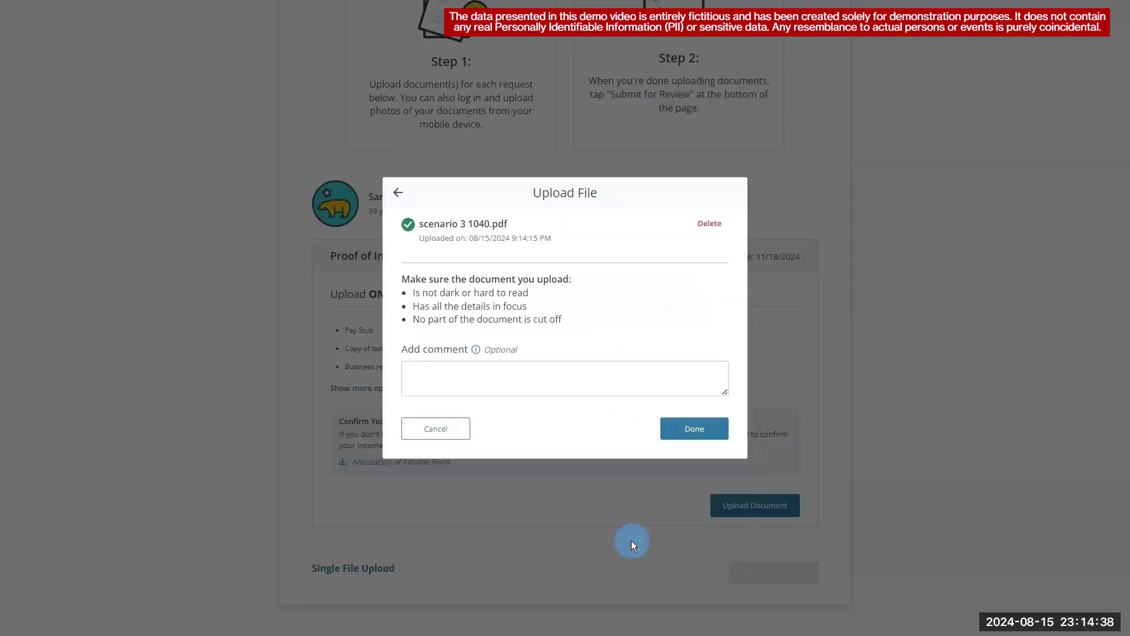
- Submit the uploaded 1040 for review and return to the Admin Home case search
click(710, 428)
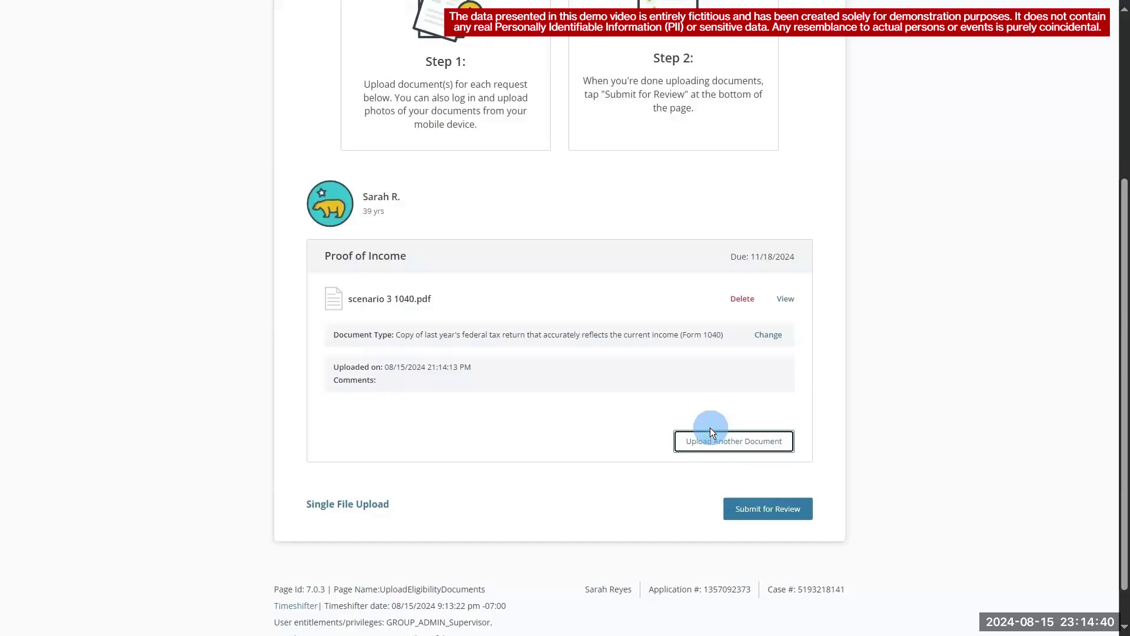
click(778, 510)
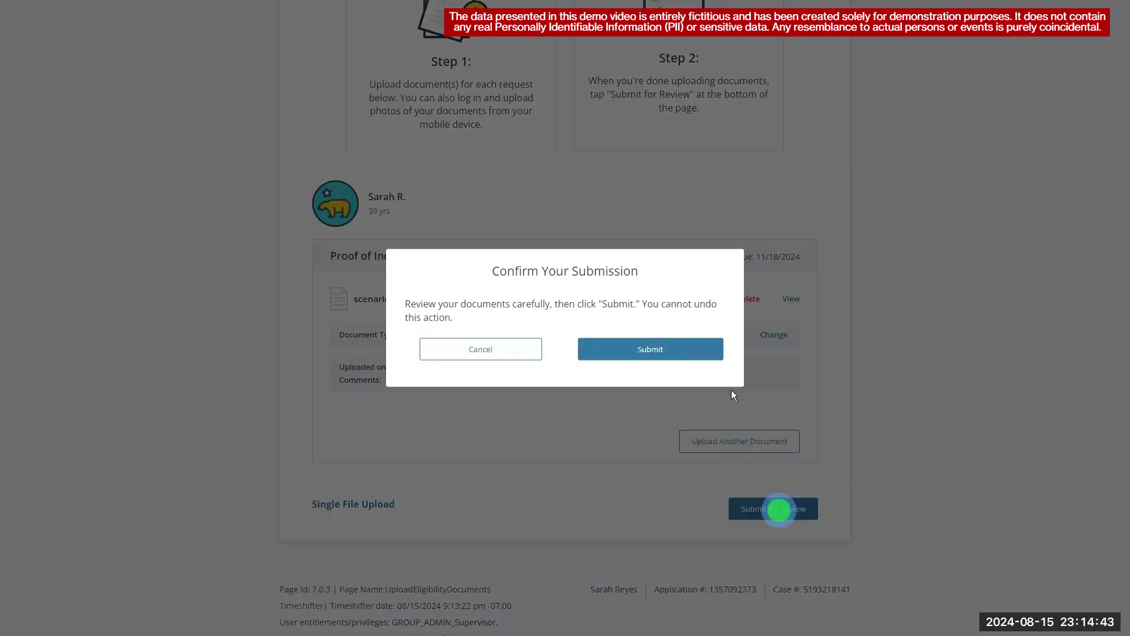
click(709, 355)
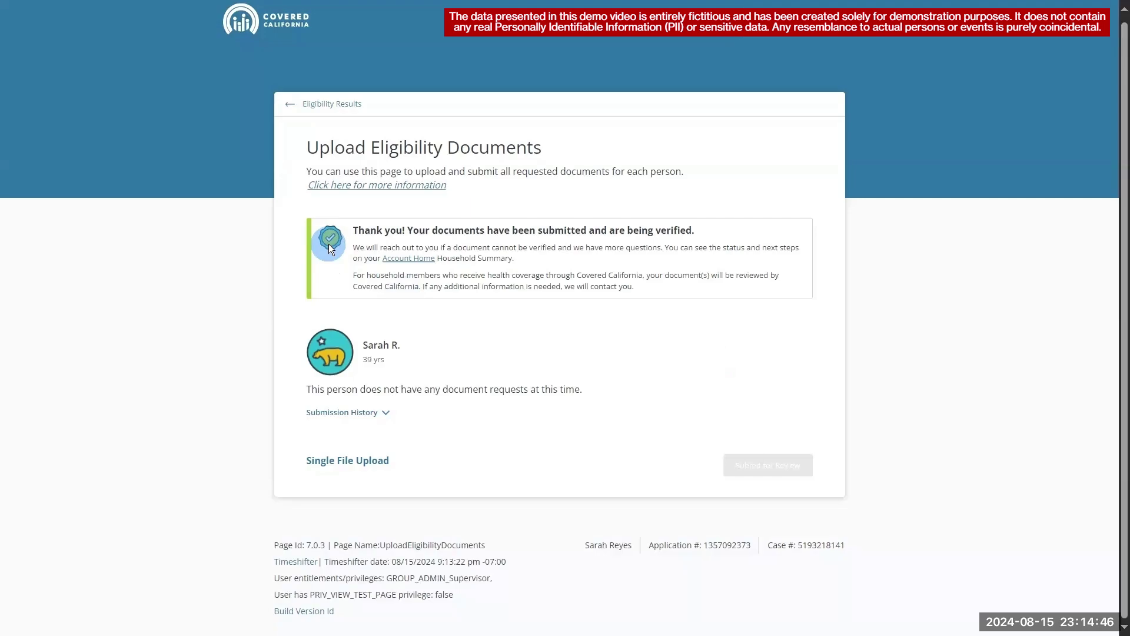
click(711, 29)
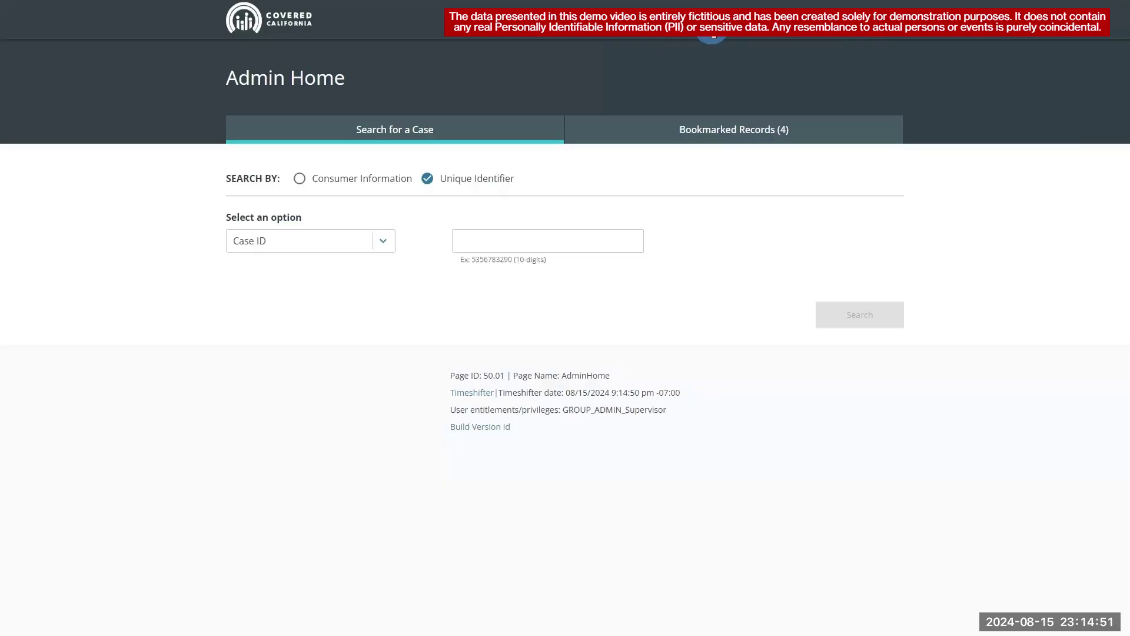
click(619, 241)
- Search the case by its Case ID and open the applicant's Personal Verification under Manual Verifications
click(860, 315)
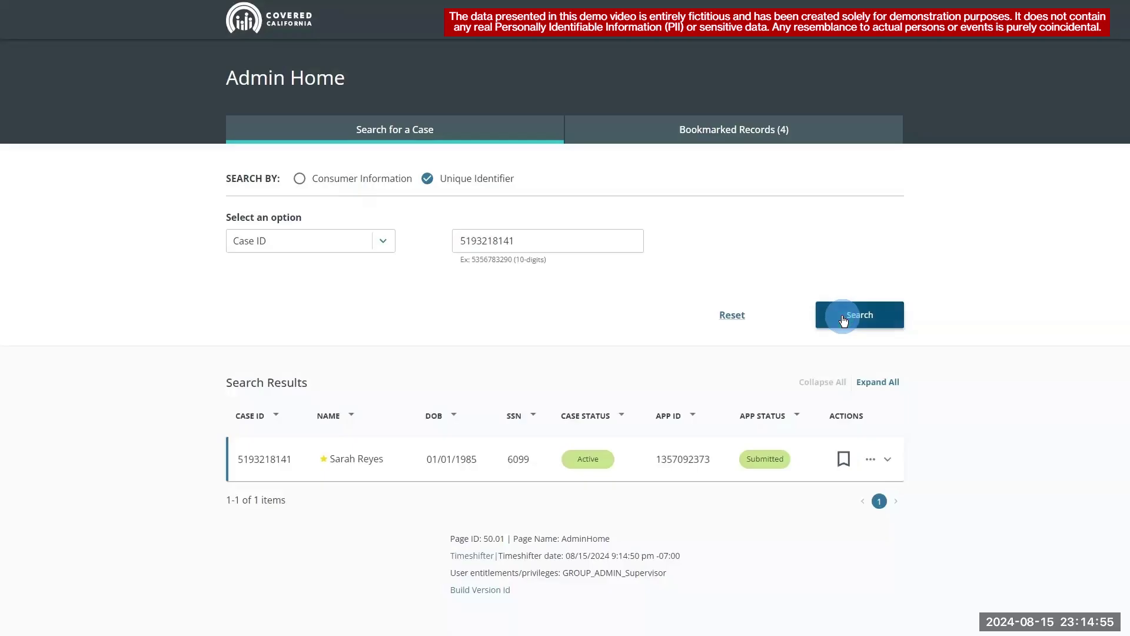
click(870, 459)
click(854, 347)
click(252, 224)
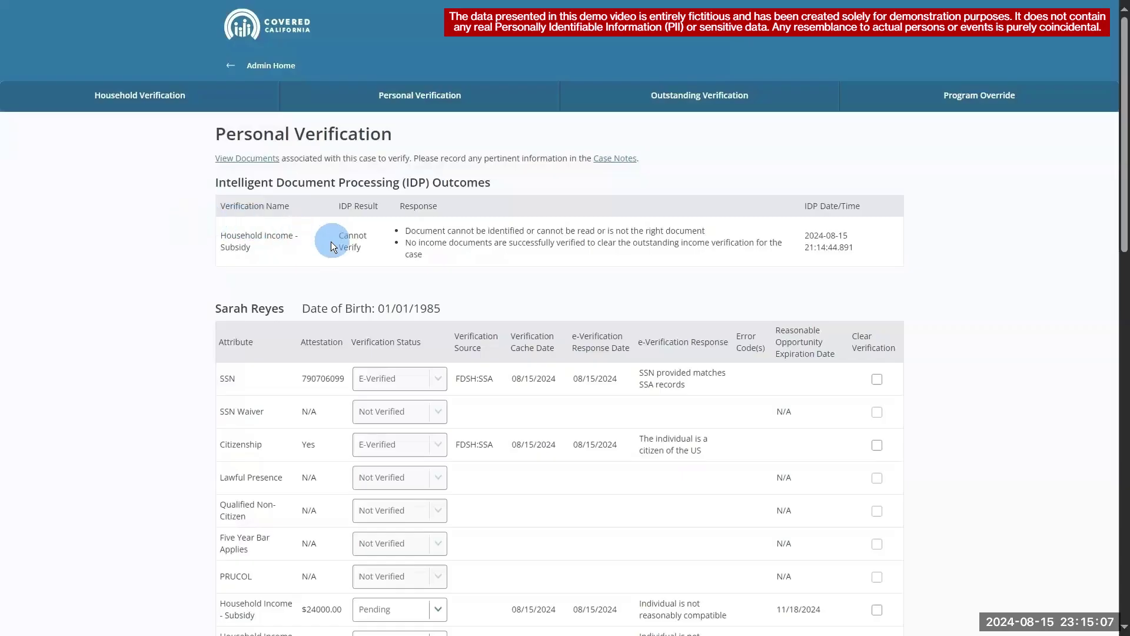
- Review the IDP outcome showing Household Income - Subsidy as Cannot Verify, then return to Admin Home
click(332, 243)
drag(405, 231, 724, 237)
click(695, 269)
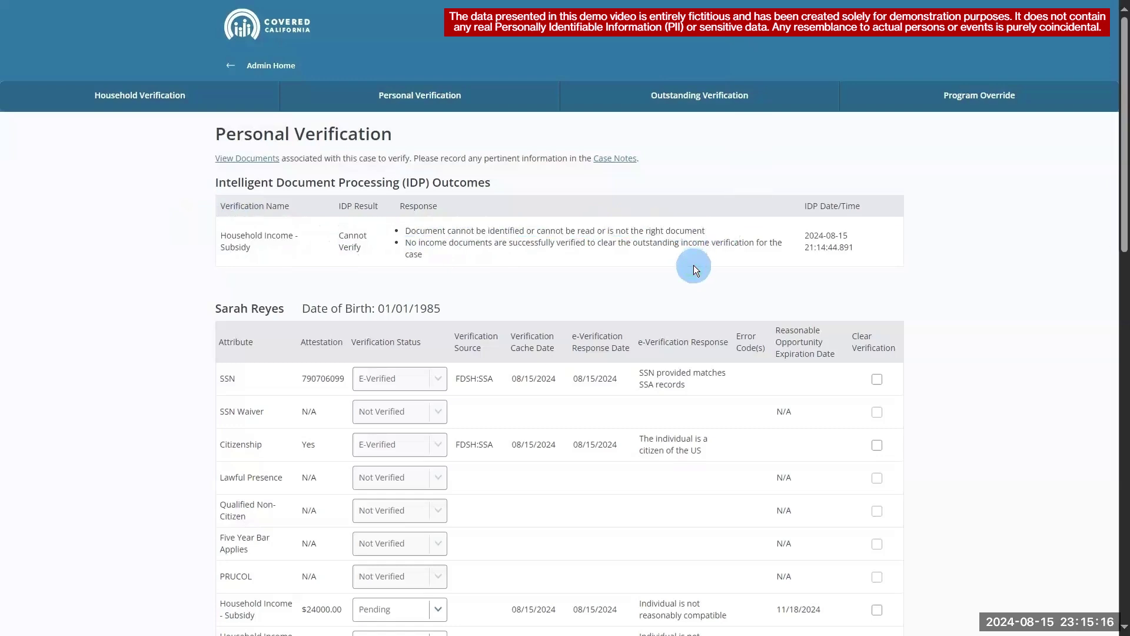
click(236, 66)
- Paste the Case ID, search for the case, and open its Account Home
click(480, 242)
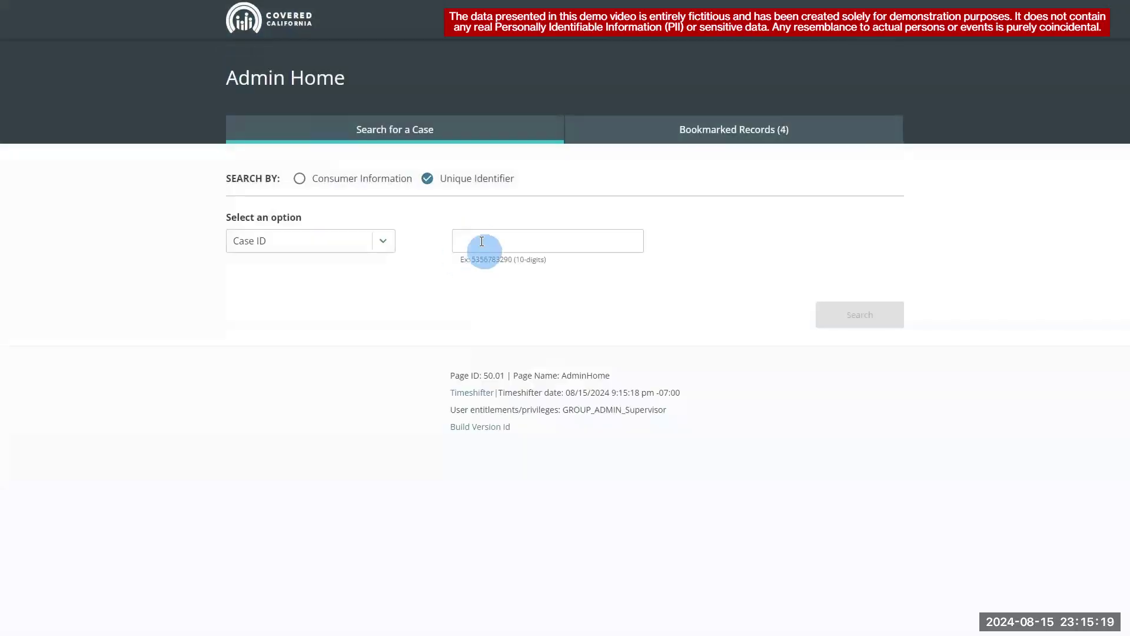
key(ctrl+v)
click(825, 315)
click(870, 458)
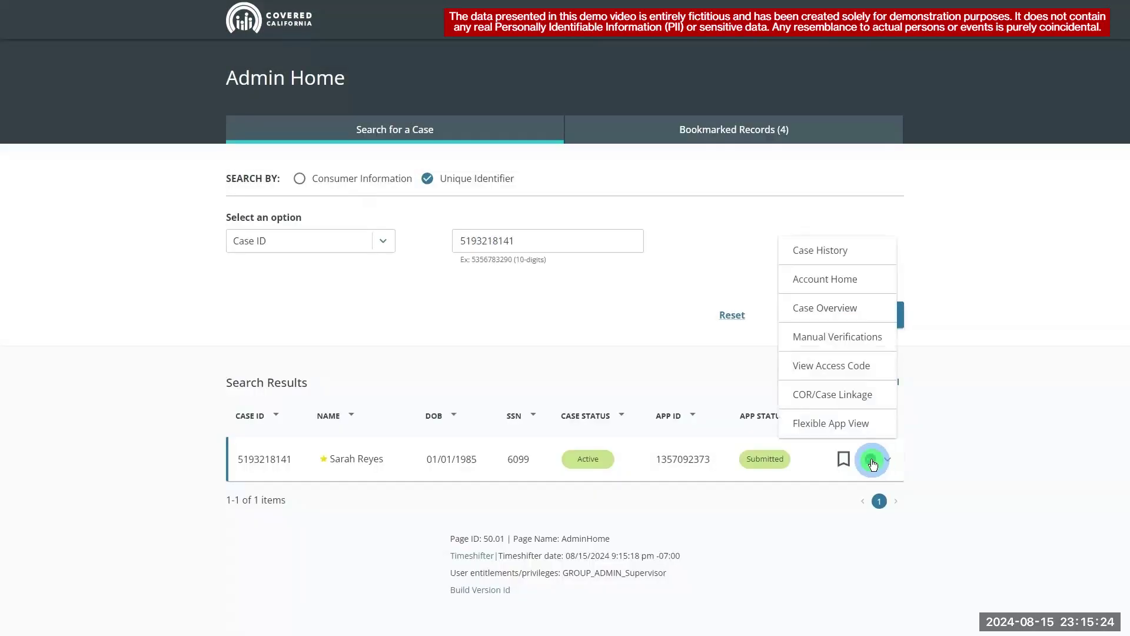
click(853, 280)
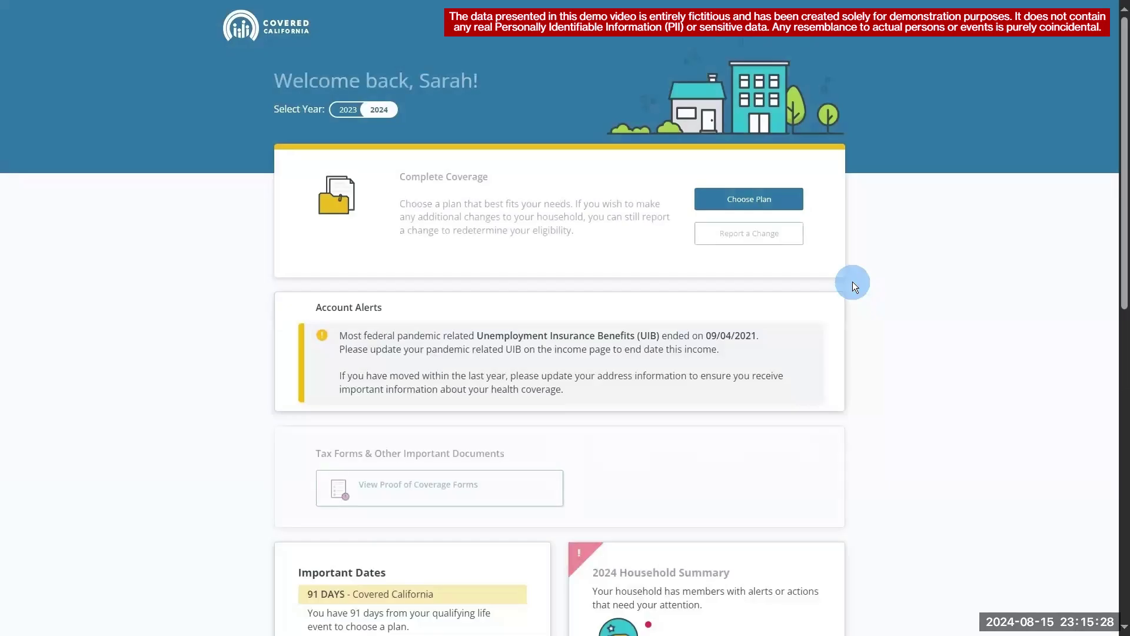
- Open Eligibility Results and view the applicant's full eligibility details
scroll(1120, 294, down, 5)
click(466, 460)
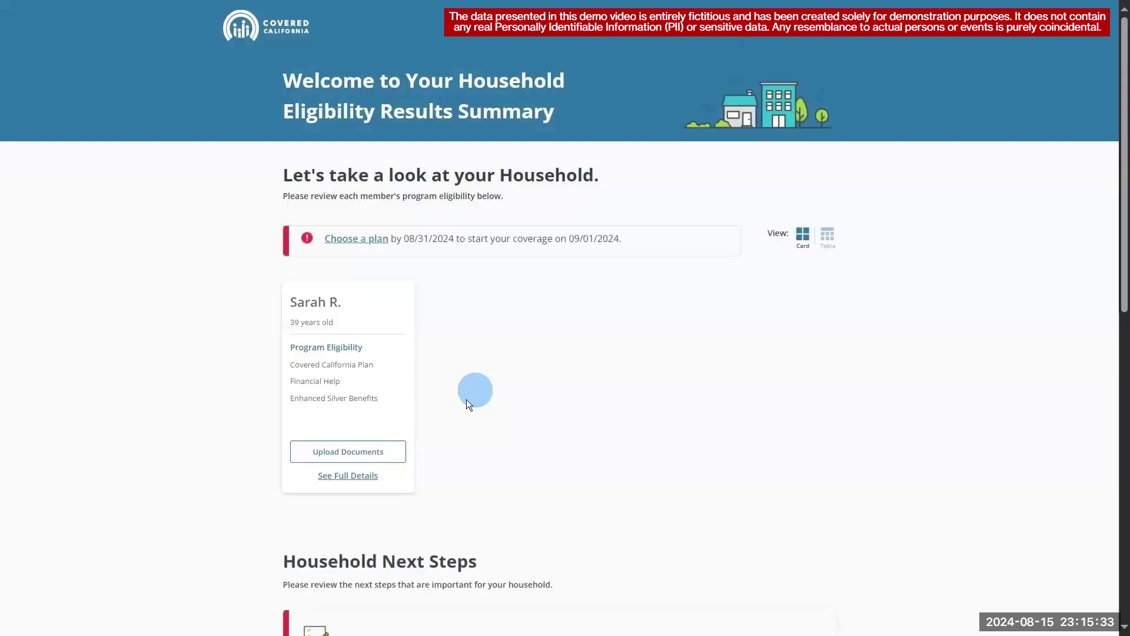
click(369, 477)
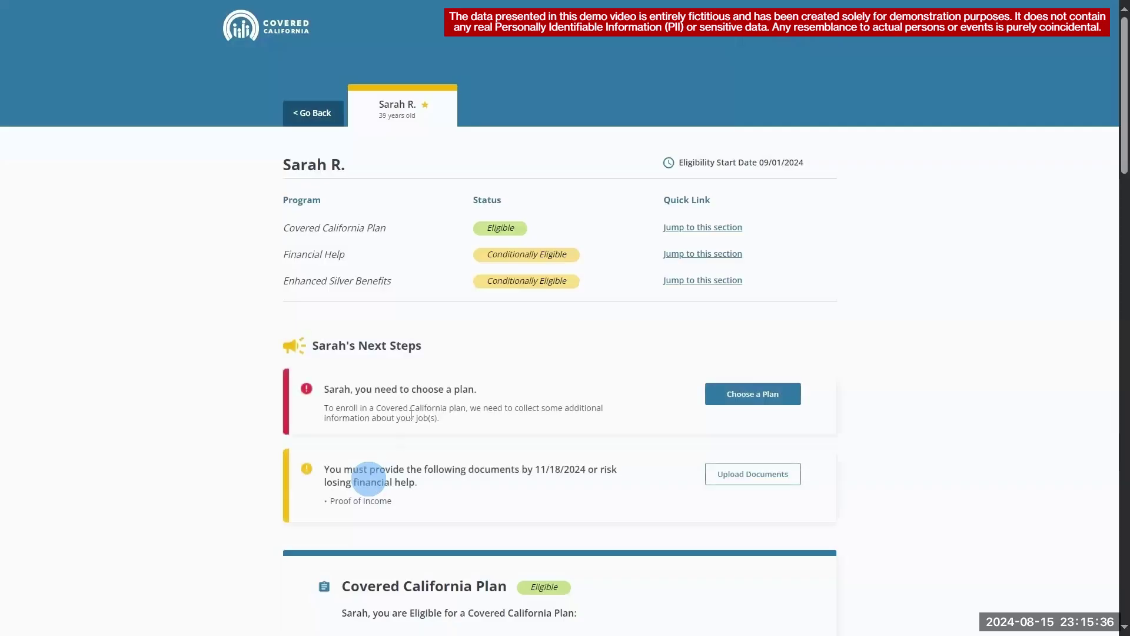
click(456, 254)
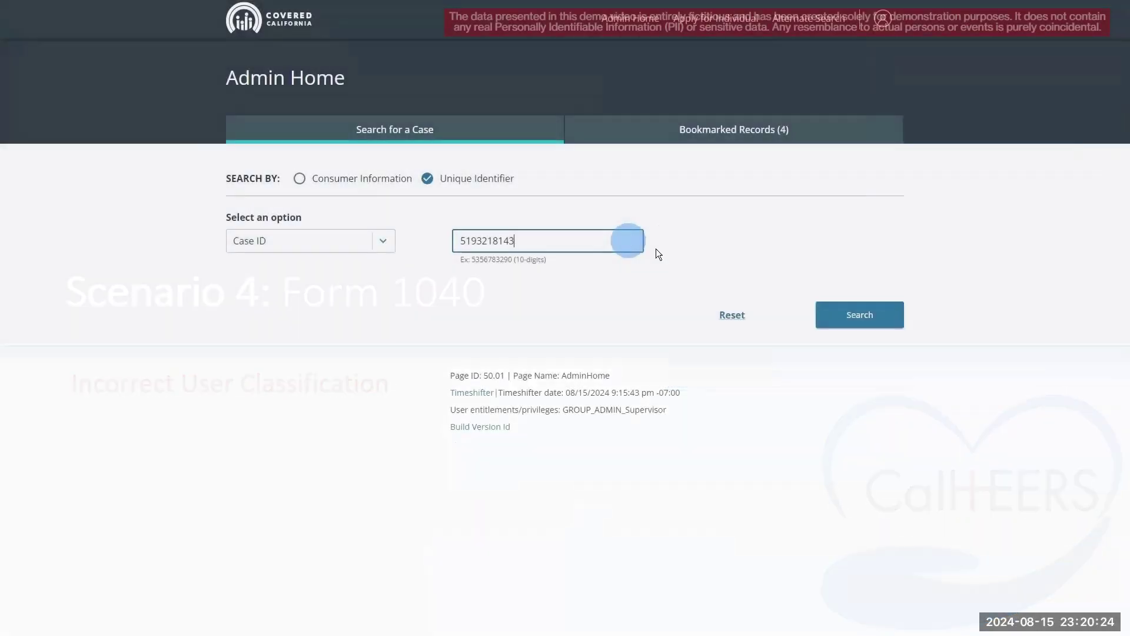
- Search the next case and open the applicant's full eligibility details from Account Home
click(867, 312)
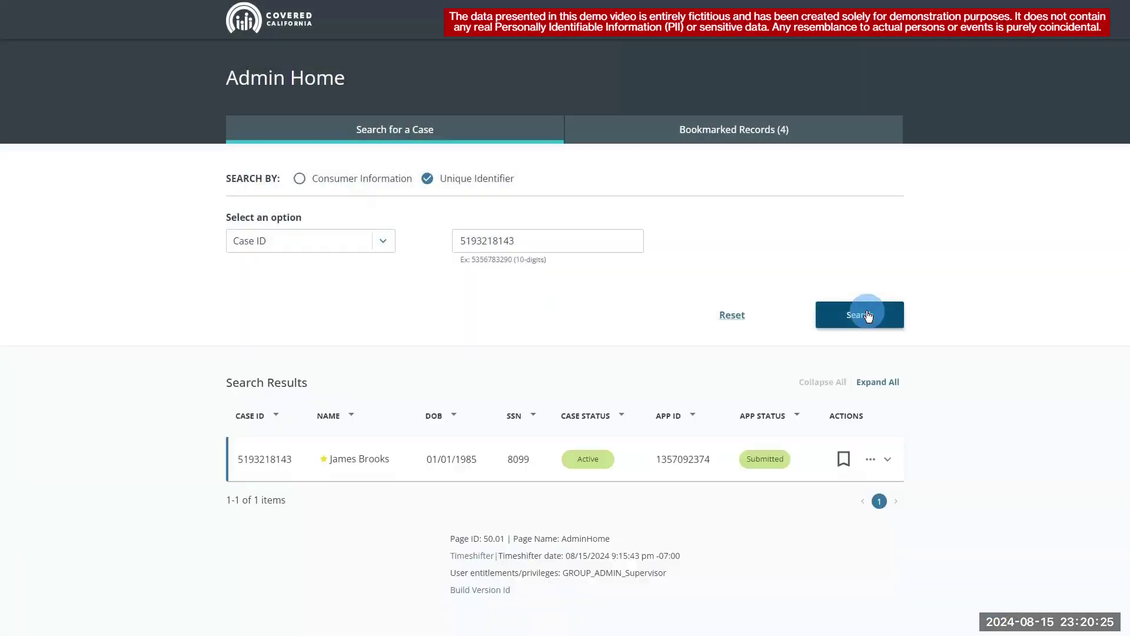
click(872, 460)
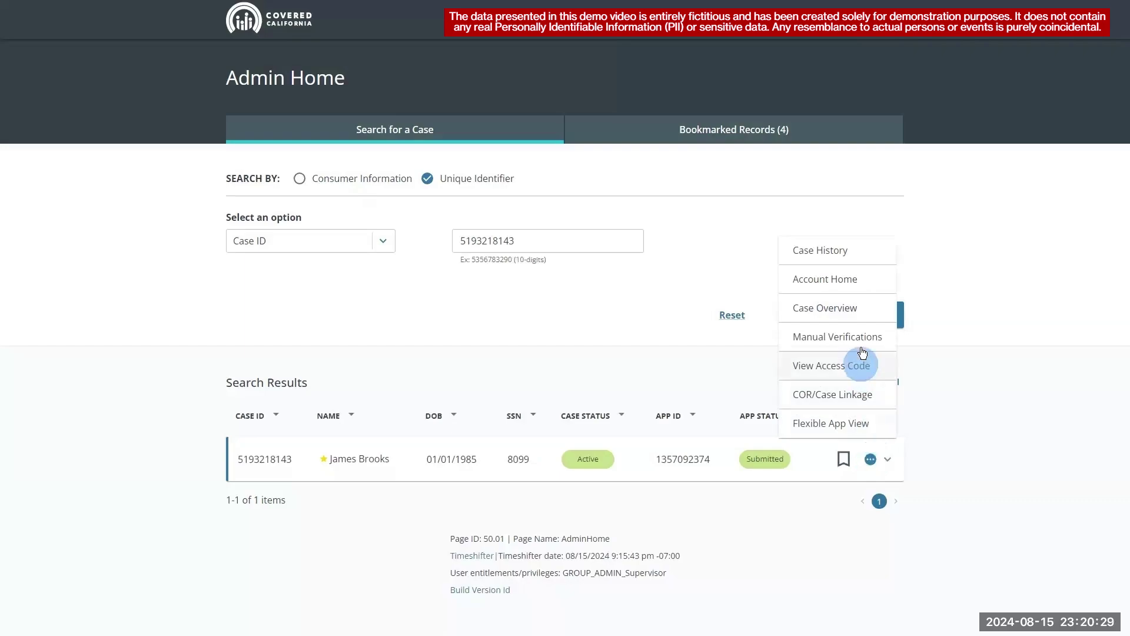
click(858, 281)
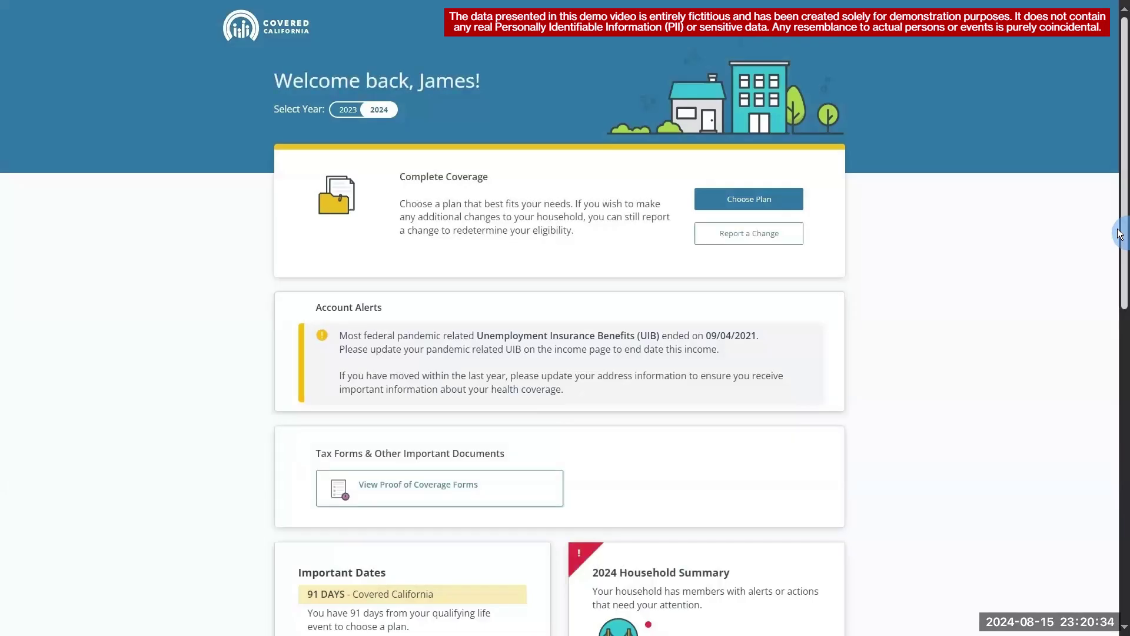
drag(1122, 239, 1122, 469)
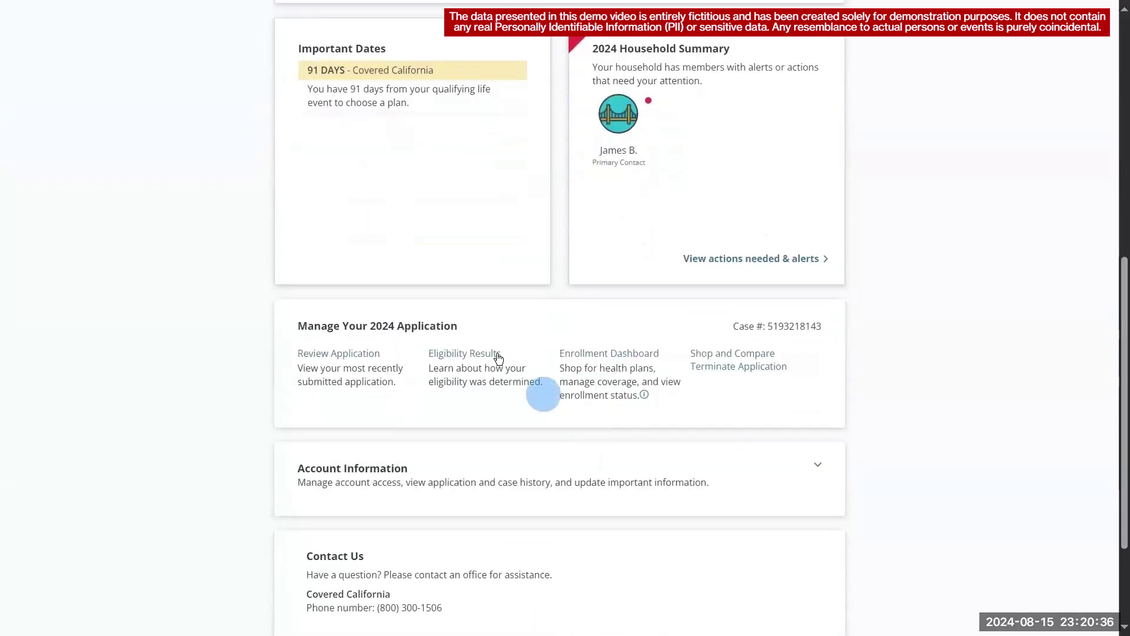
click(494, 357)
click(364, 476)
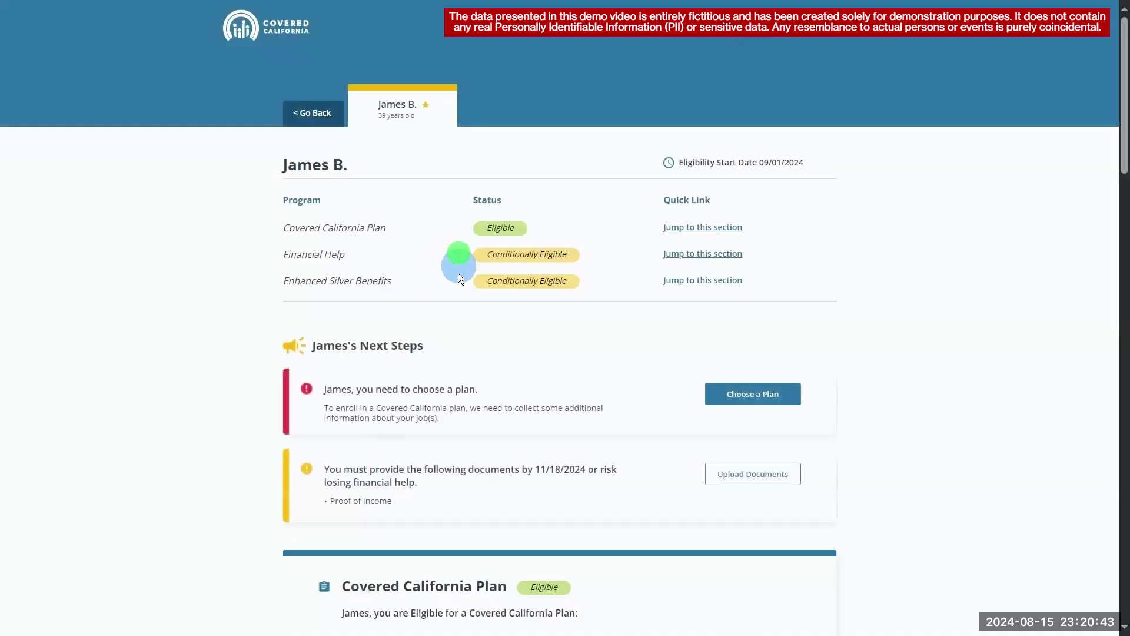
- Go back to the eligibility summary and open the Upload Documents page
click(320, 114)
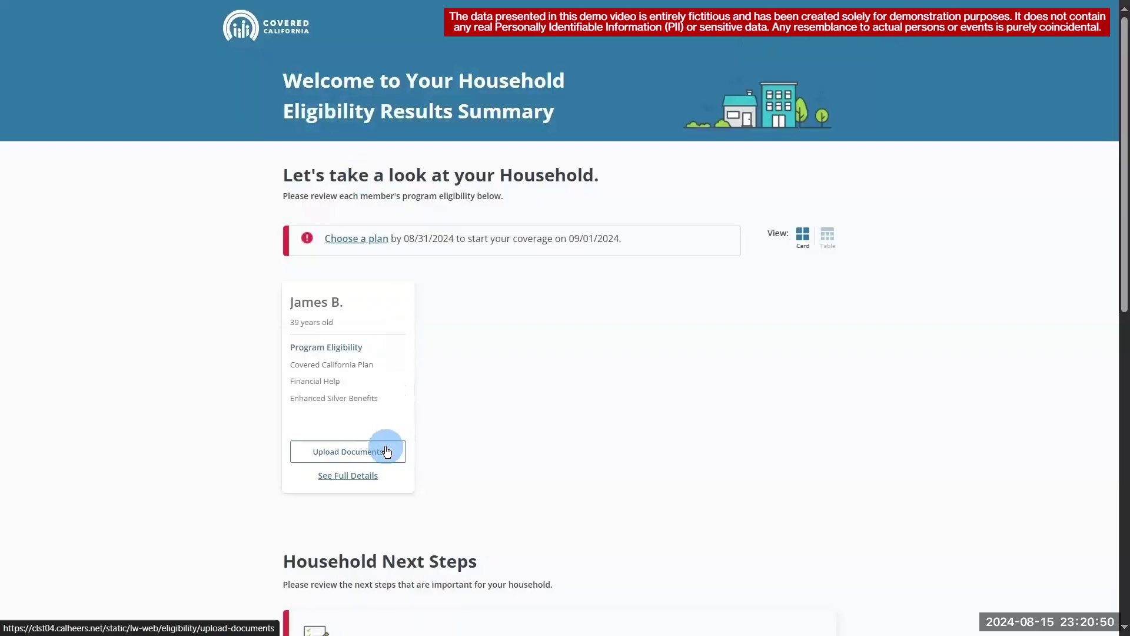
click(383, 451)
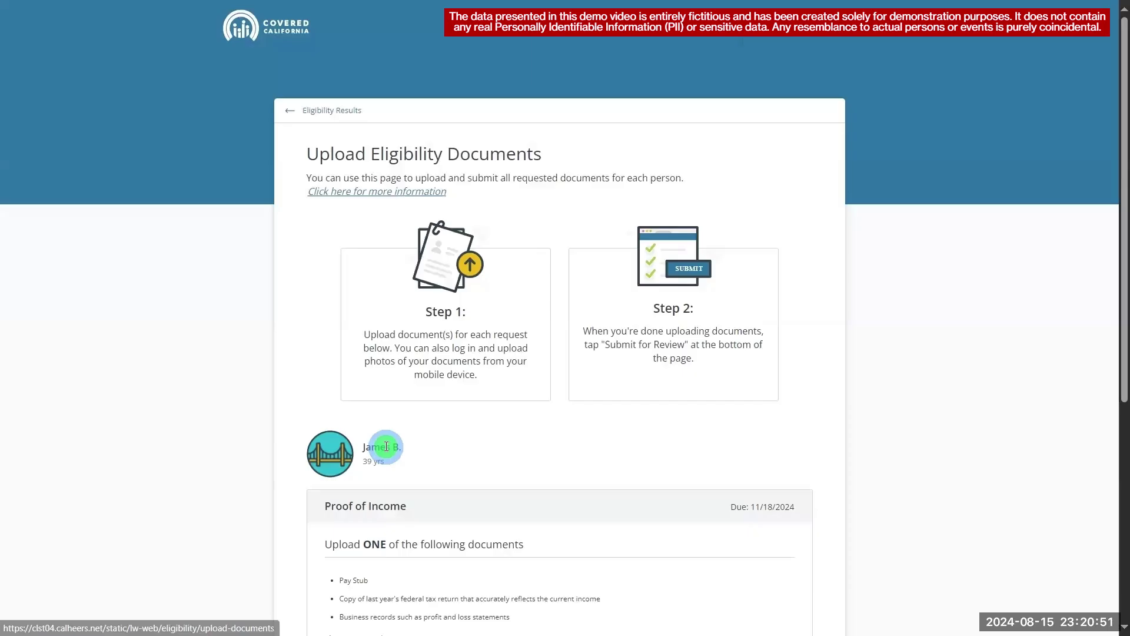
drag(1119, 260, 1105, 471)
- Upload scenario 4 1040.pdf as a Pay Stub proof of income
click(772, 451)
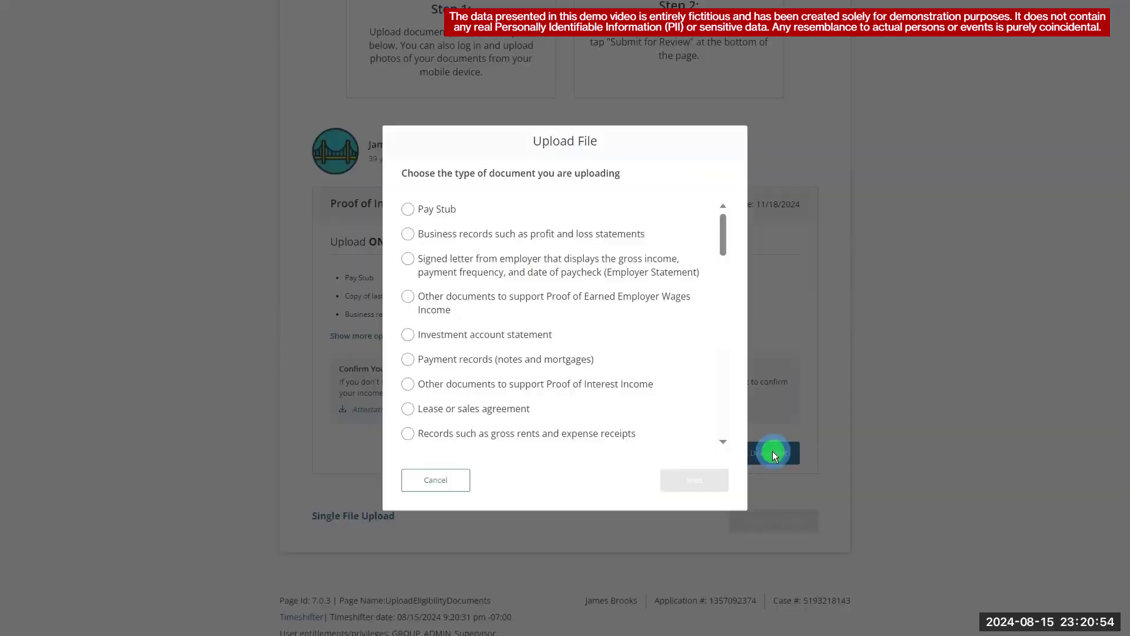
click(437, 213)
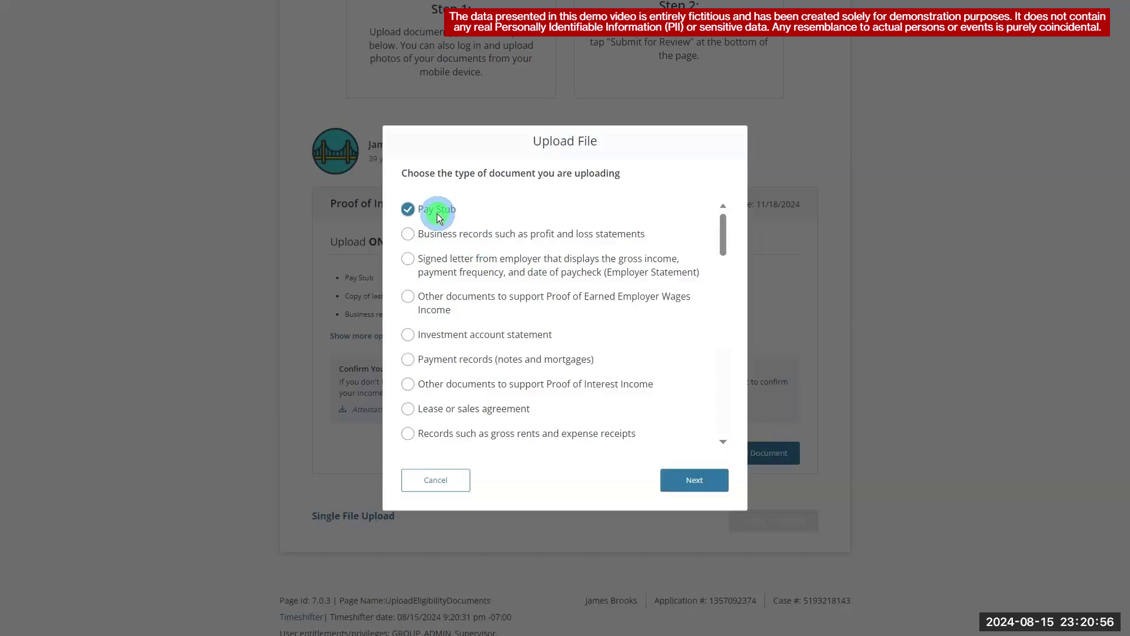
click(687, 474)
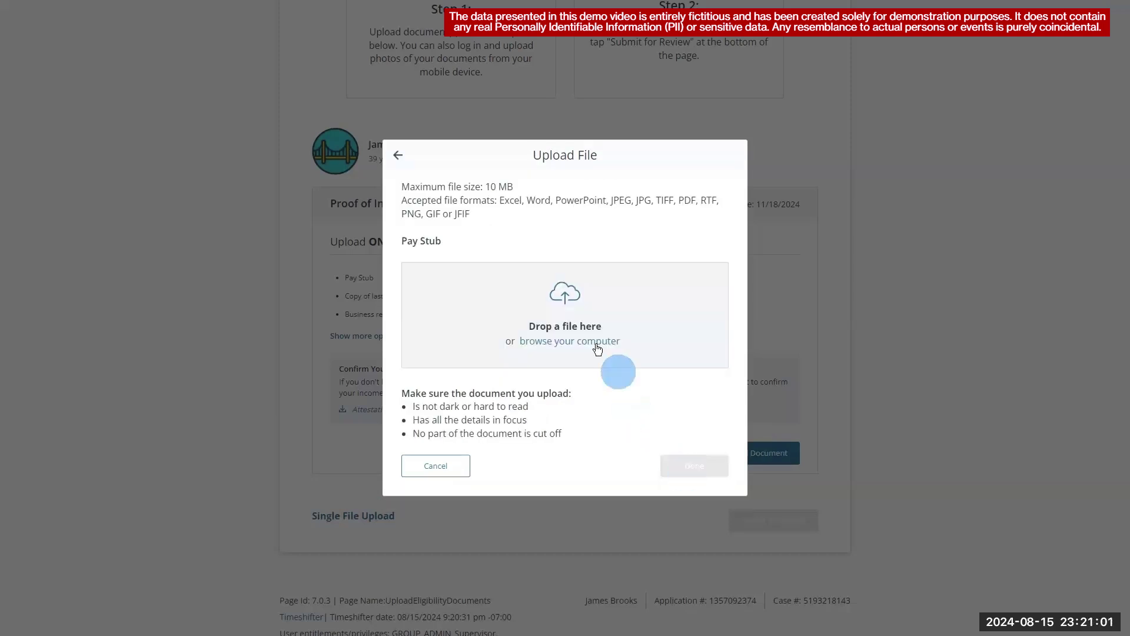
click(596, 344)
click(404, 152)
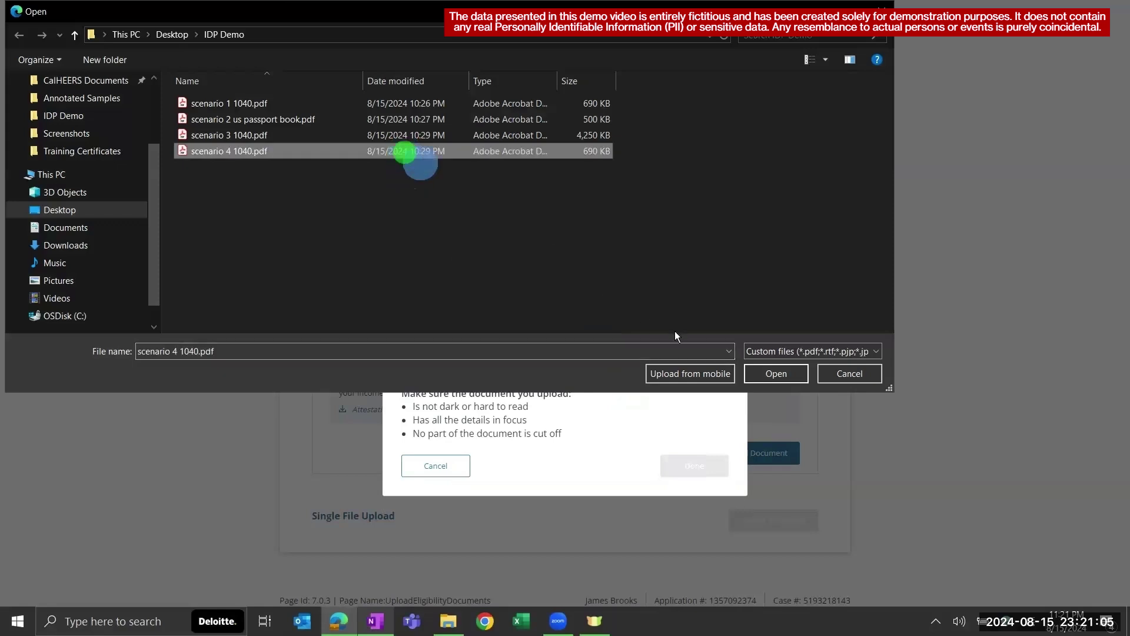
click(755, 374)
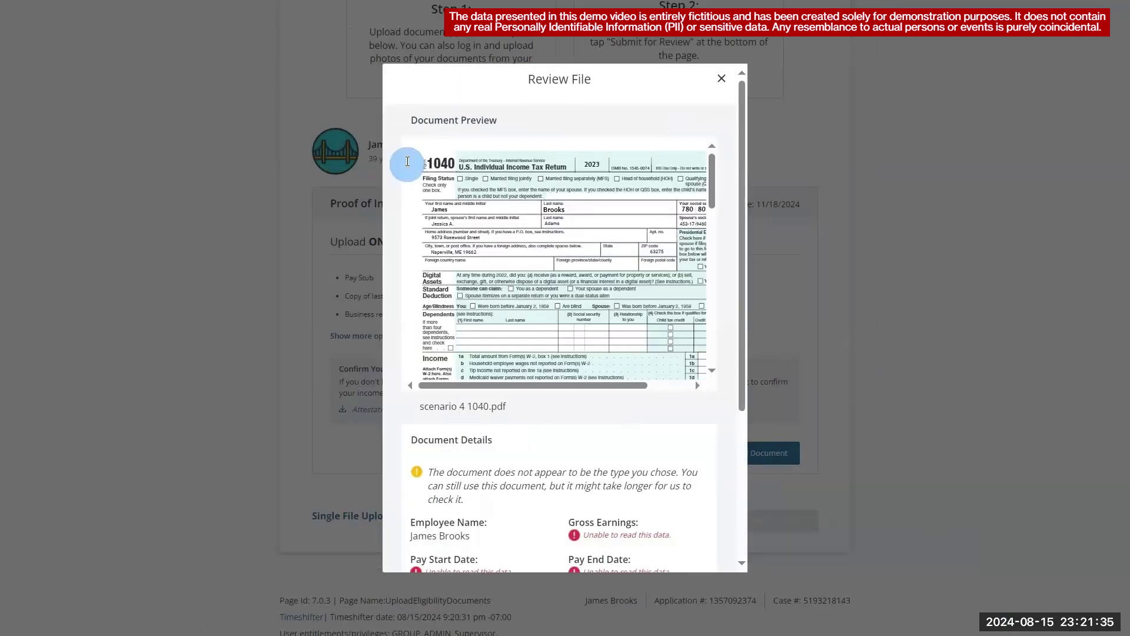
- Review the wrong-document-type warning and go back to choose a different type
click(407, 161)
drag(738, 192, 735, 342)
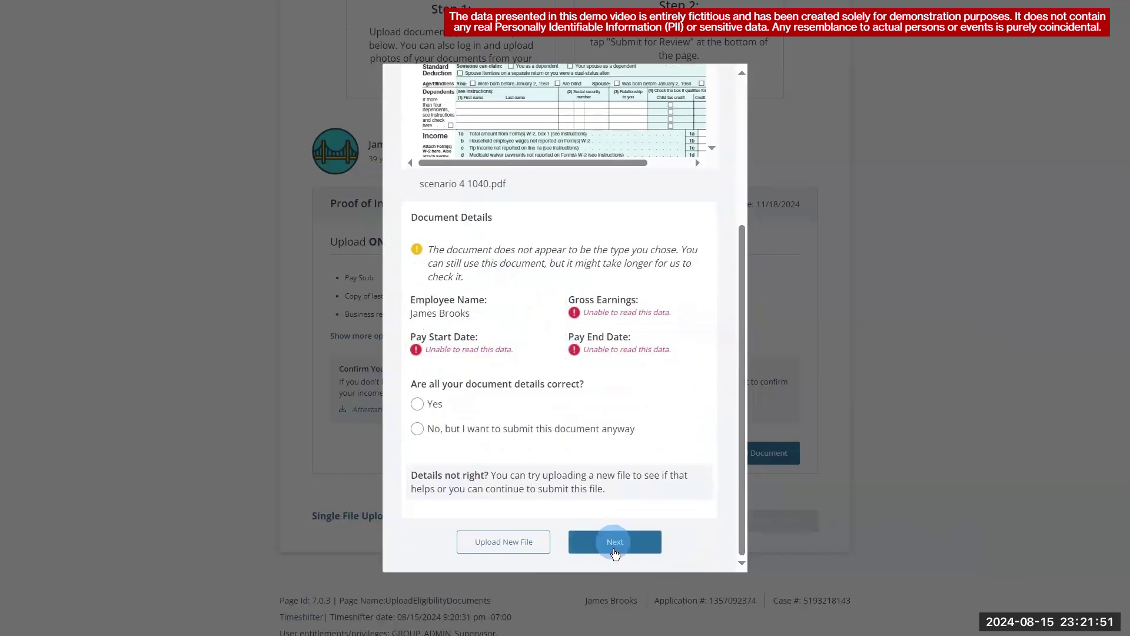
click(503, 548)
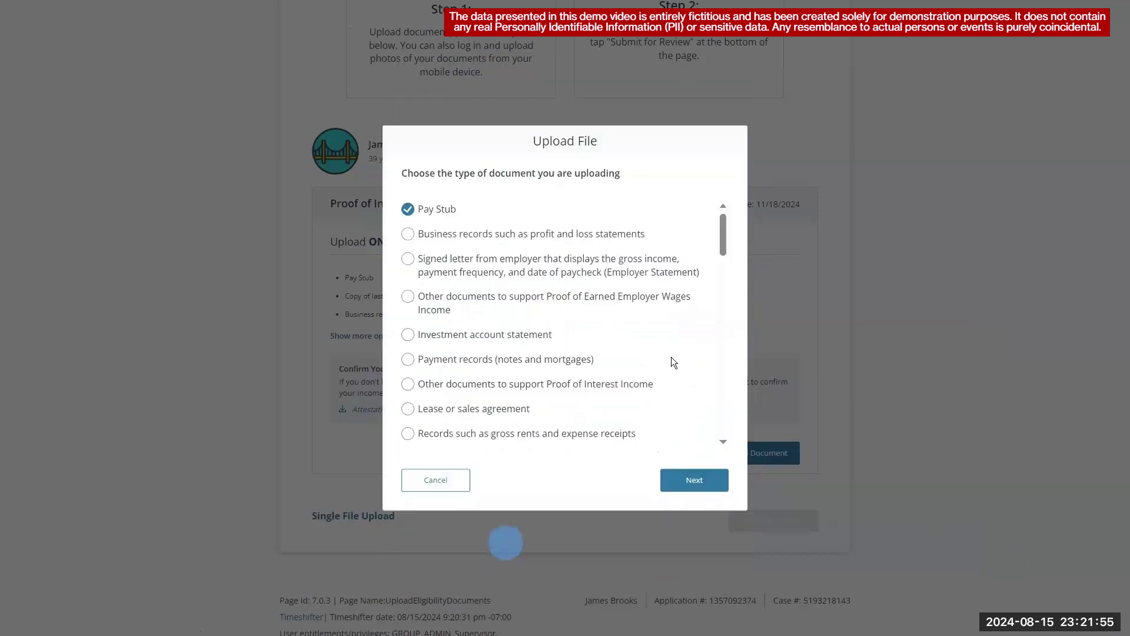
- Upload scenario 4 1040.pdf as last year's Form 1040 tax return
drag(722, 221, 744, 283)
click(687, 318)
click(694, 480)
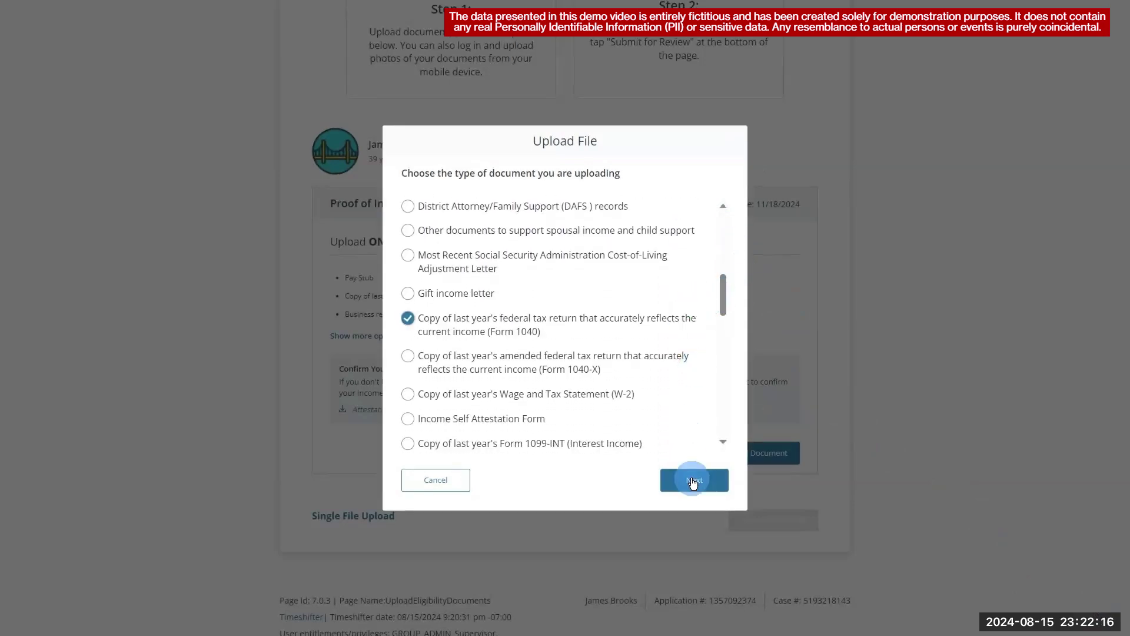
click(576, 348)
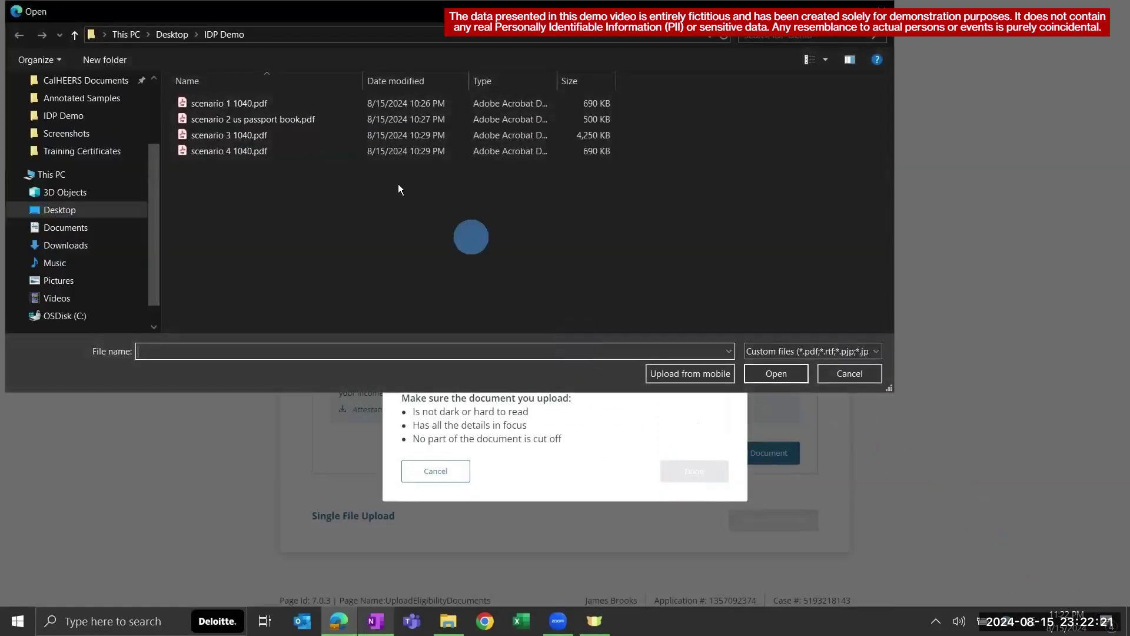
click(336, 151)
click(758, 375)
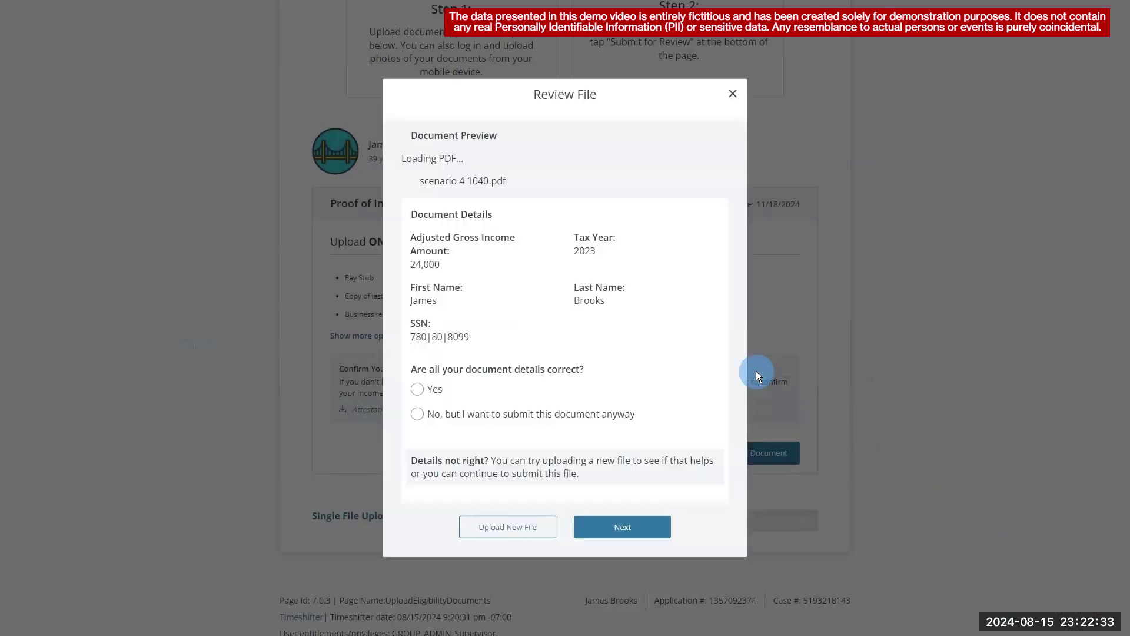
- Confirm the extracted details (income 24,000, tax year 2023) are correct and continue
drag(744, 271, 747, 348)
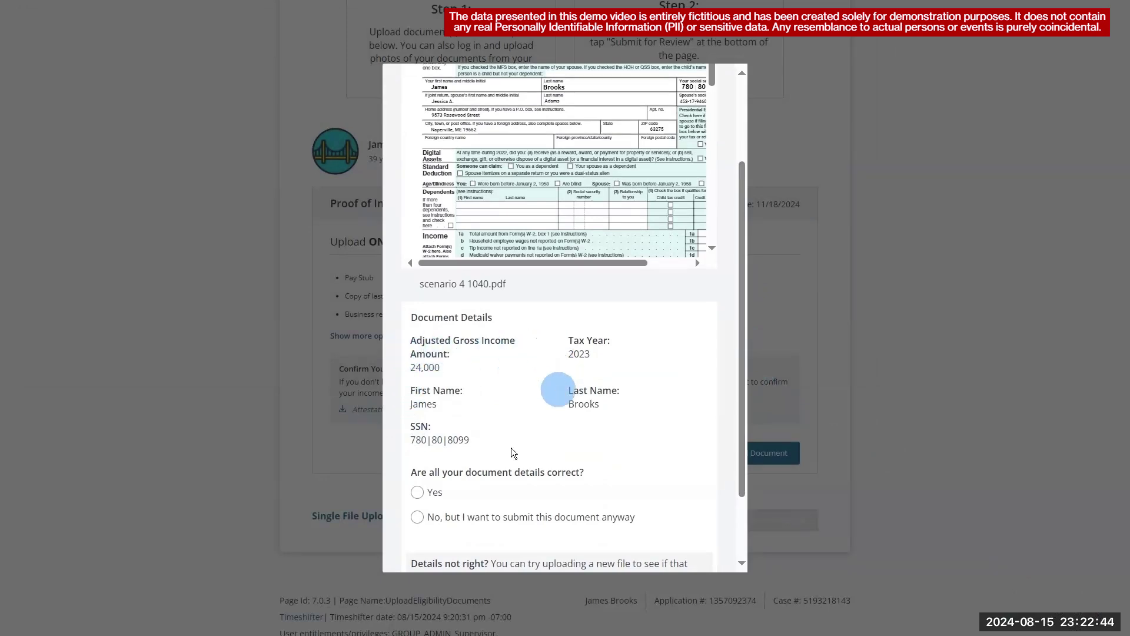
click(416, 493)
scroll(729, 481, down, 2)
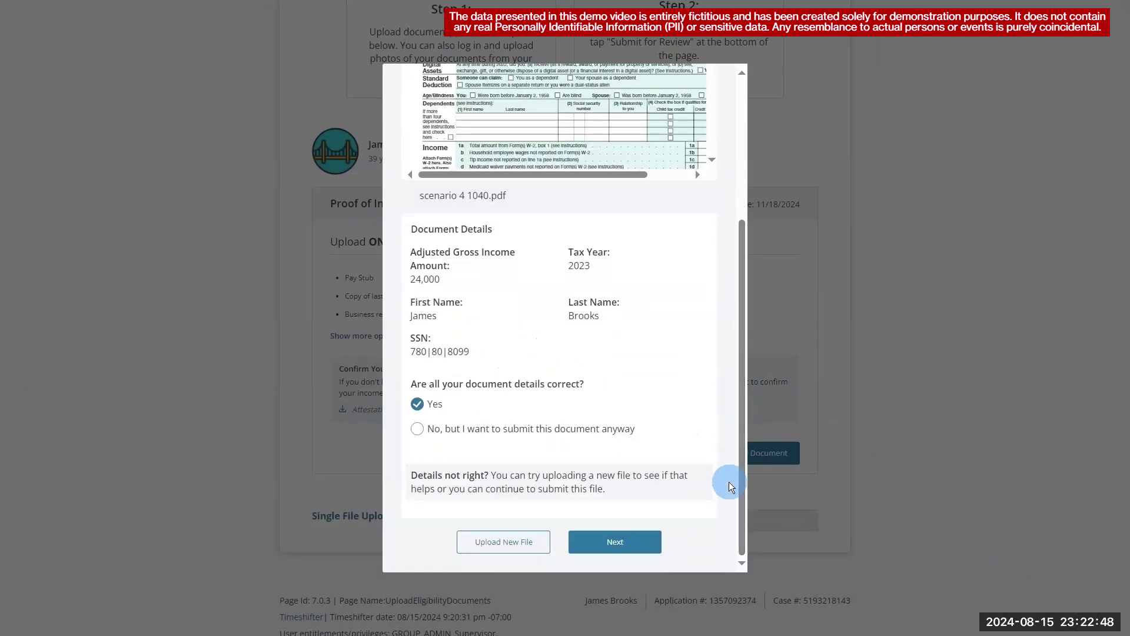
click(615, 541)
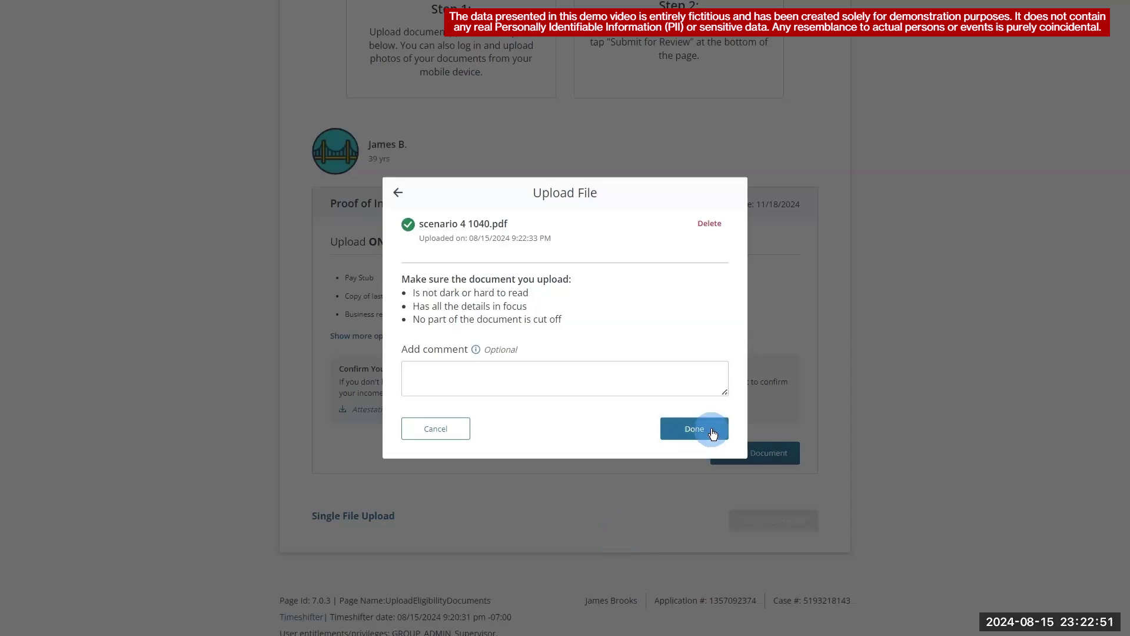
- Finish the upload and submit the 1040 proof of income for review
click(711, 432)
click(759, 463)
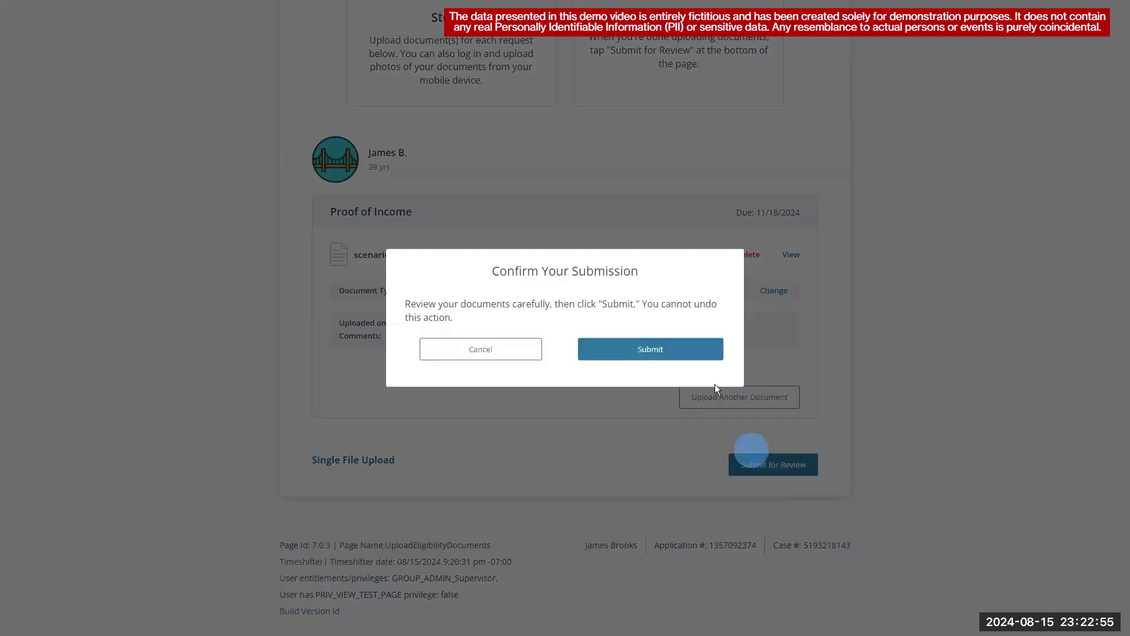
click(688, 352)
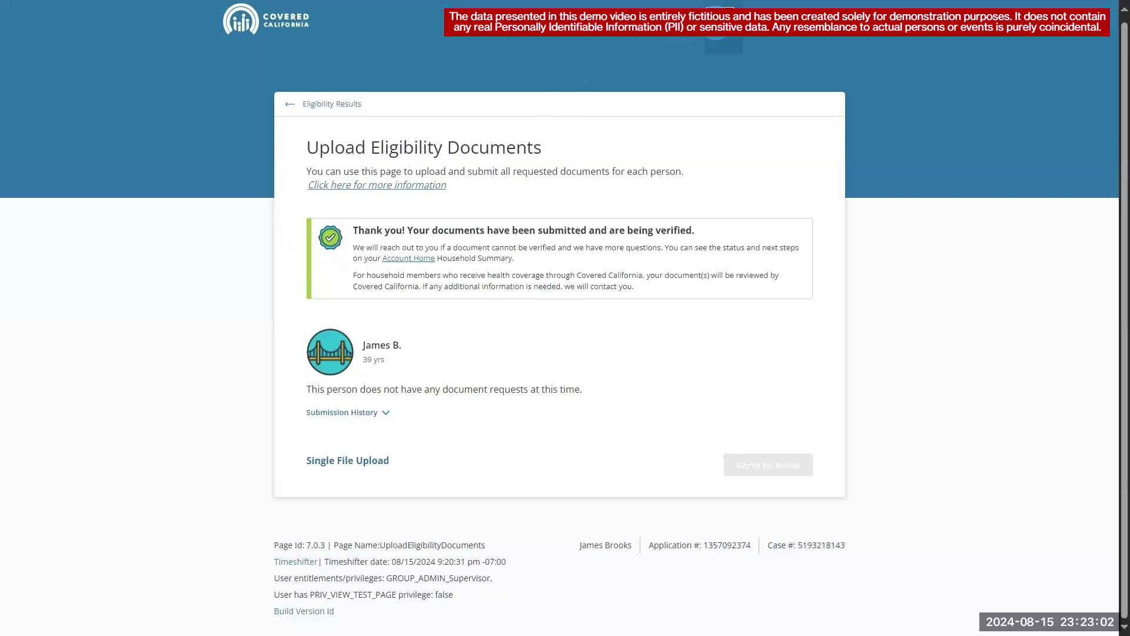
- Return to Admin Home and set the search to Unique Identifier, ready for the Case ID
click(716, 24)
click(618, 179)
click(606, 239)
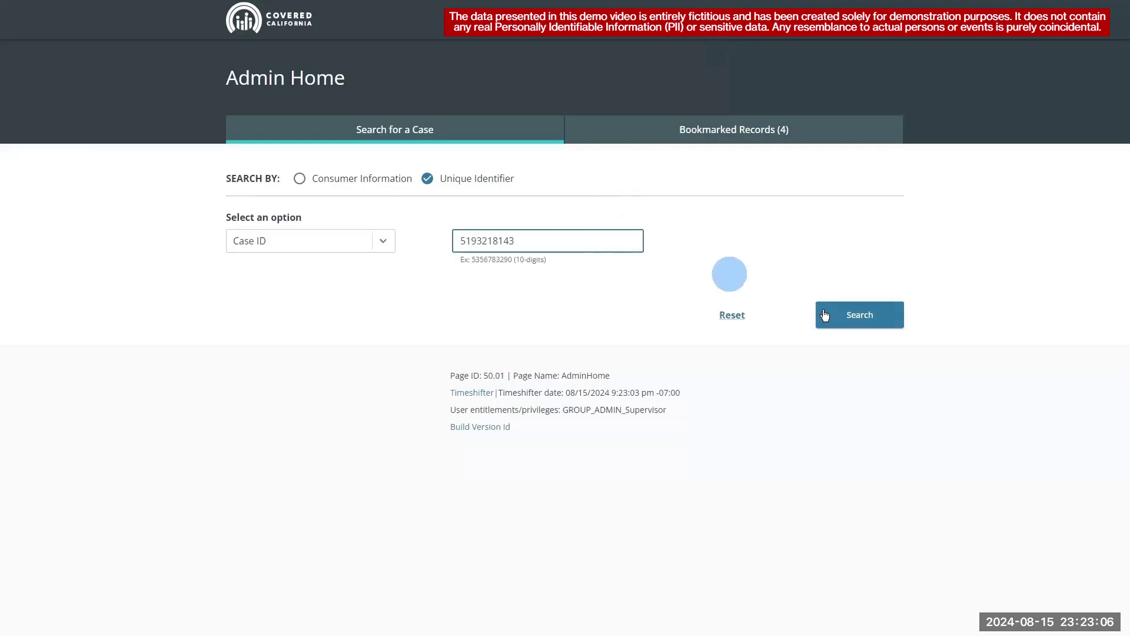
- Search the case by its case ID and confirm Household Income - Subsidy shows IDP Pass in Personal Verification
click(846, 318)
click(869, 457)
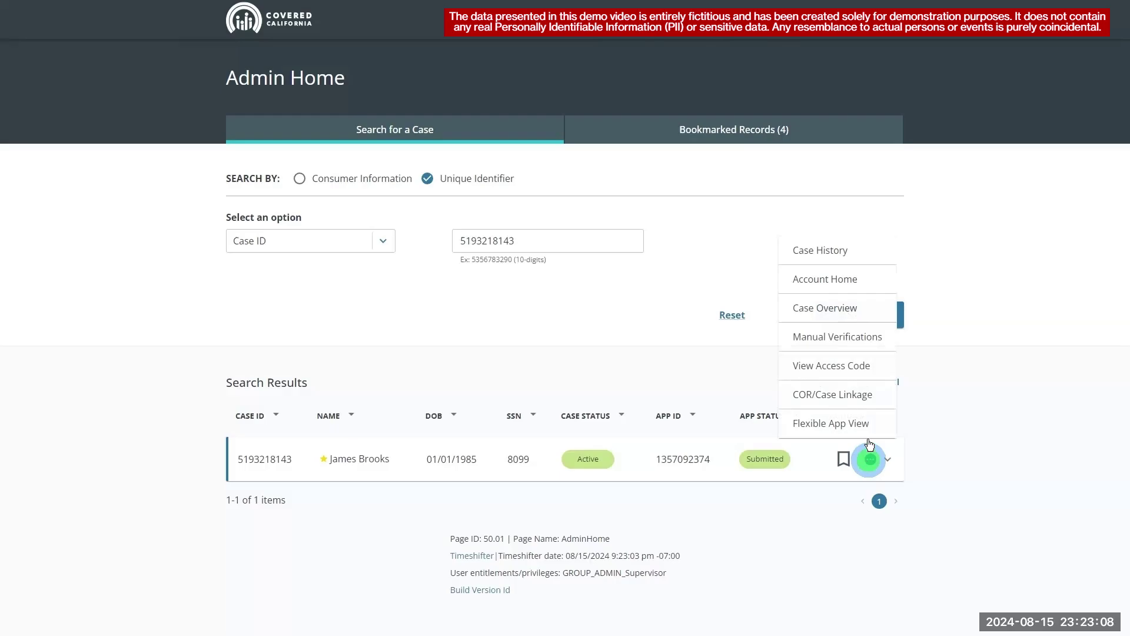
click(865, 345)
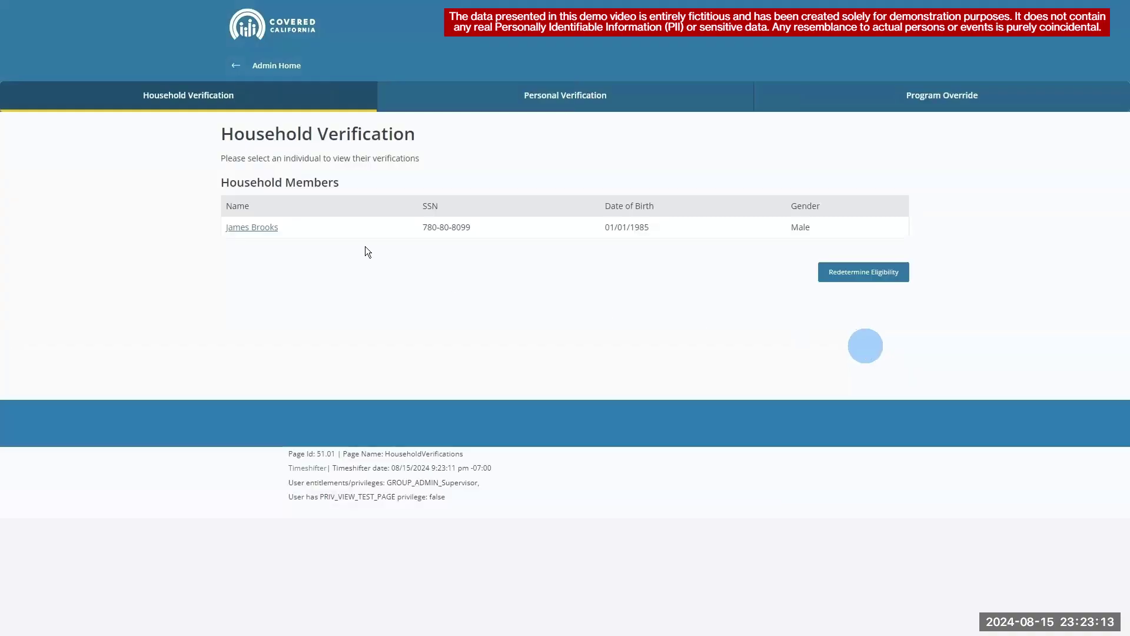
click(263, 227)
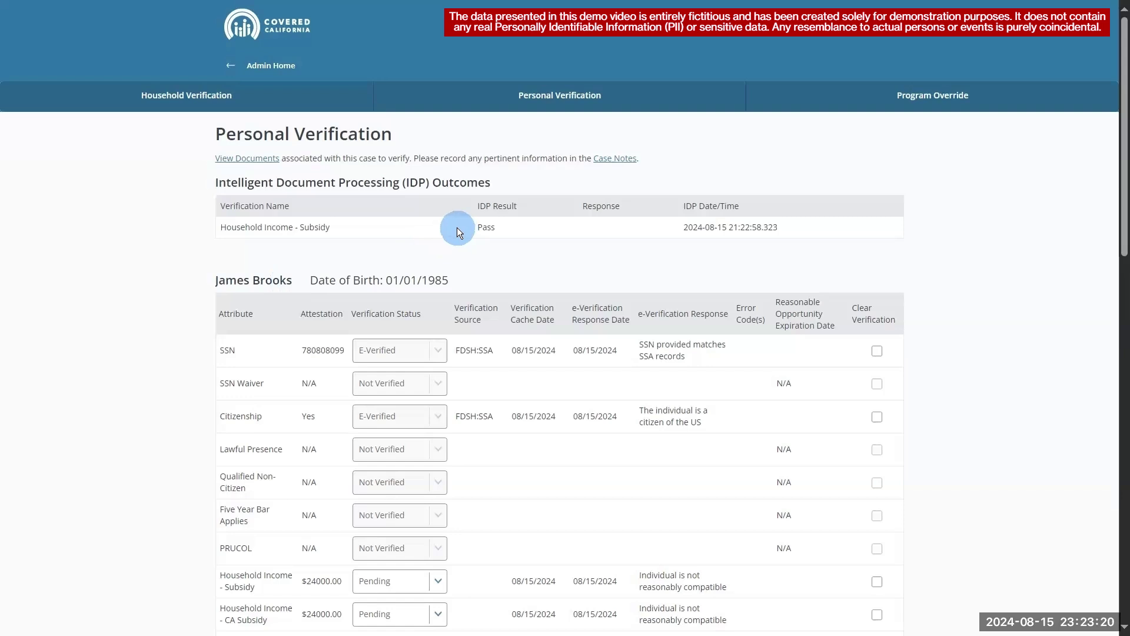
- Return to Admin Home and search for the same case ID again
click(230, 65)
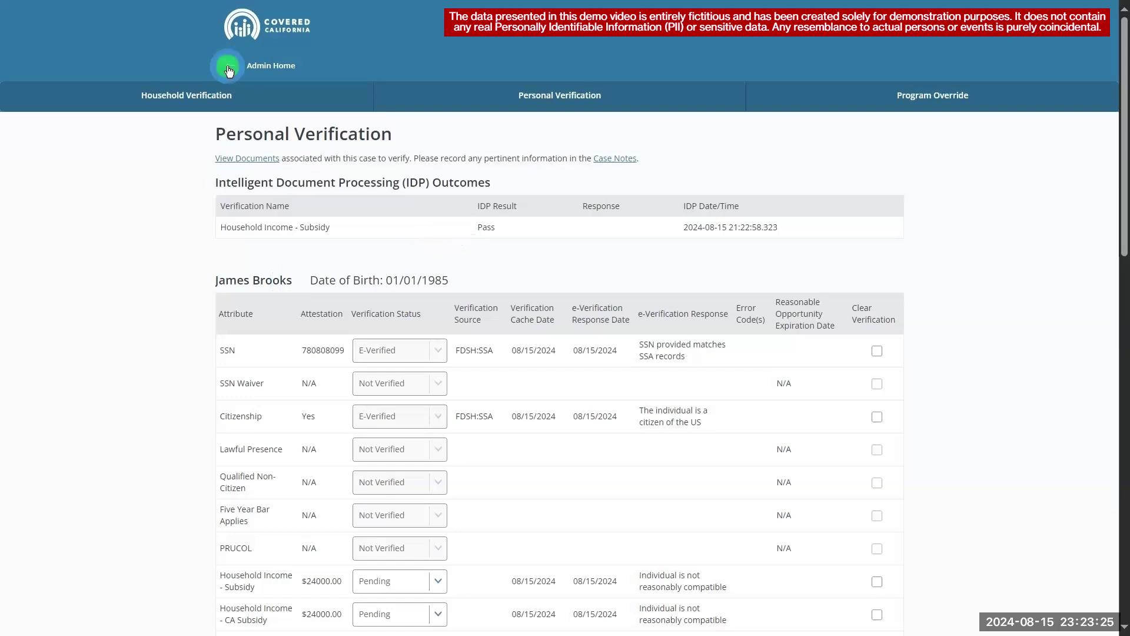
click(502, 241)
click(851, 315)
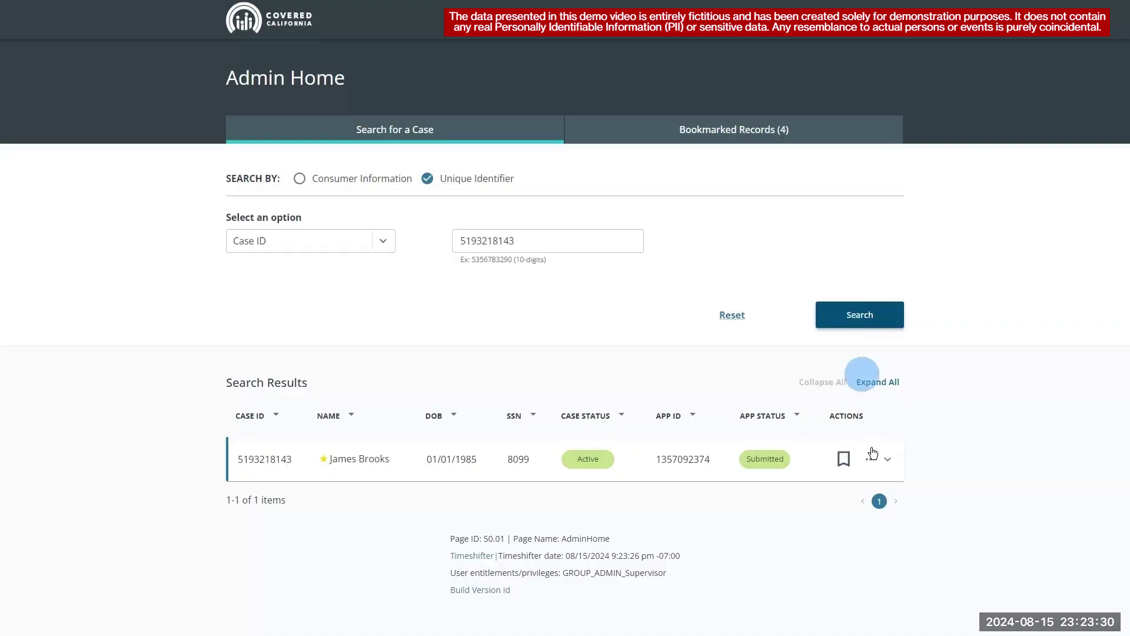
- From Account Home, open Eligibility Results and the member's full details showing Financial Help and Enhanced Silver Eligible
click(870, 458)
click(858, 284)
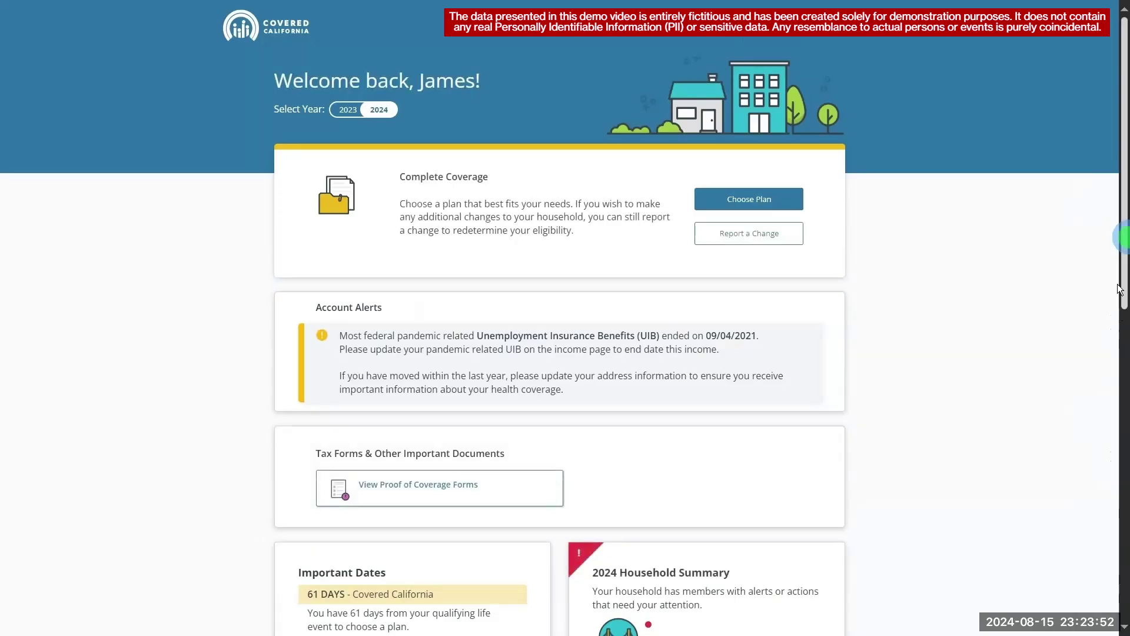
scroll(1120, 289, down, 15)
click(474, 202)
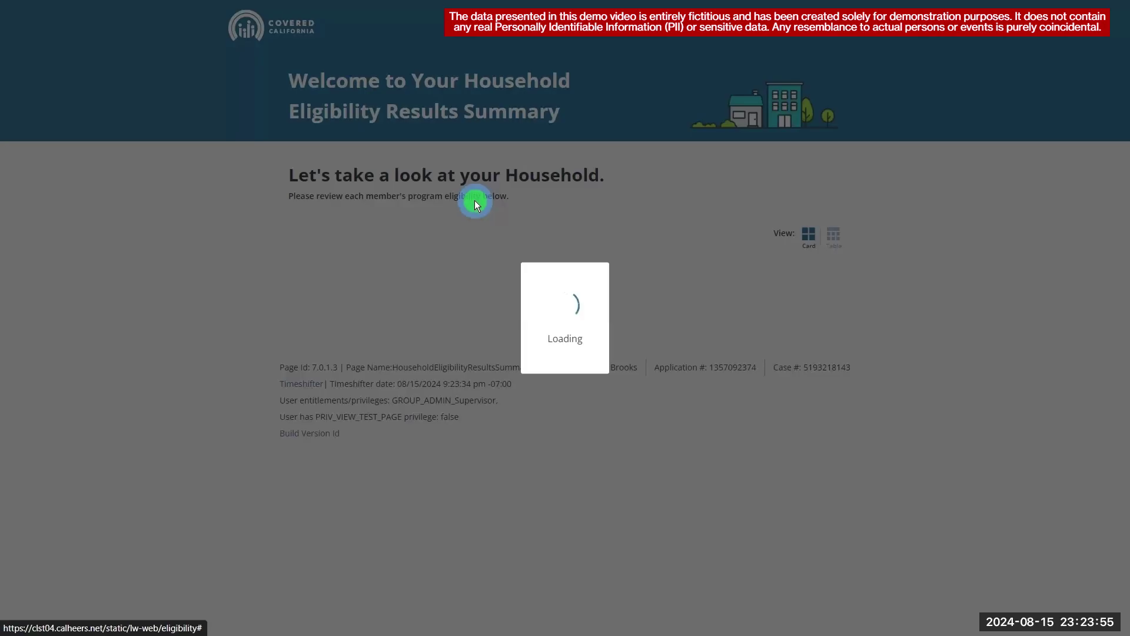
click(361, 472)
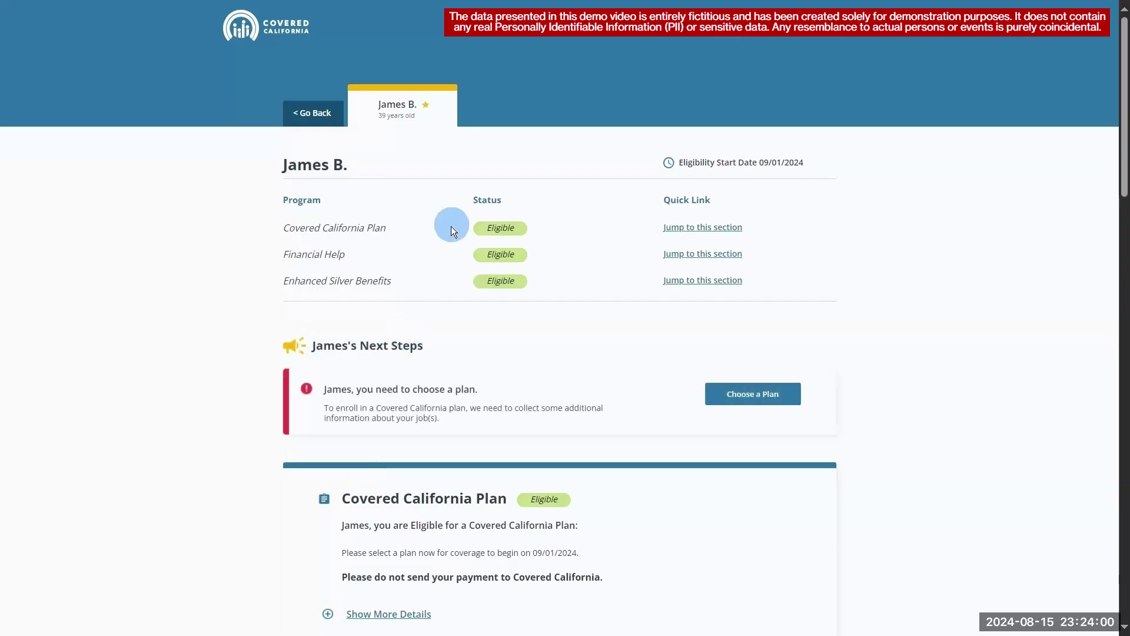